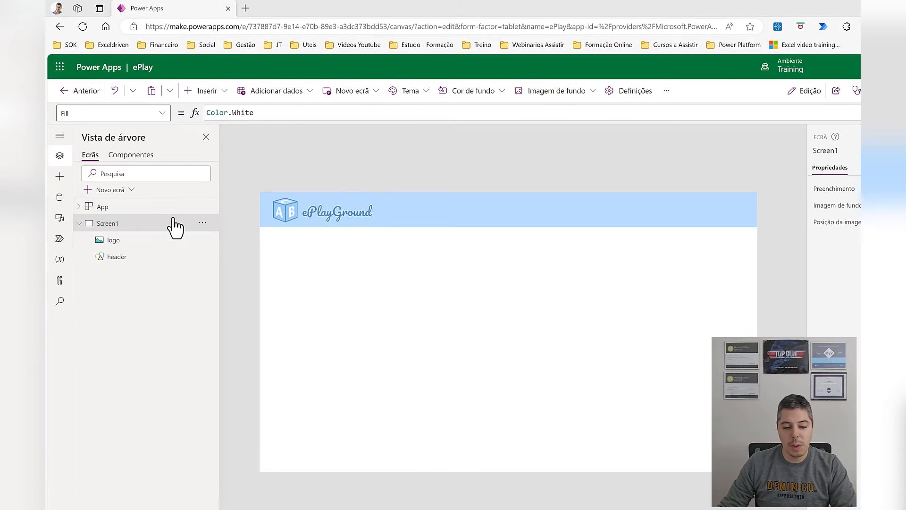
- Review the header rectangle's Fill formula and the app's OnStart formula that sets the CorBase and CorAlternativa colours
left_click(419, 204)
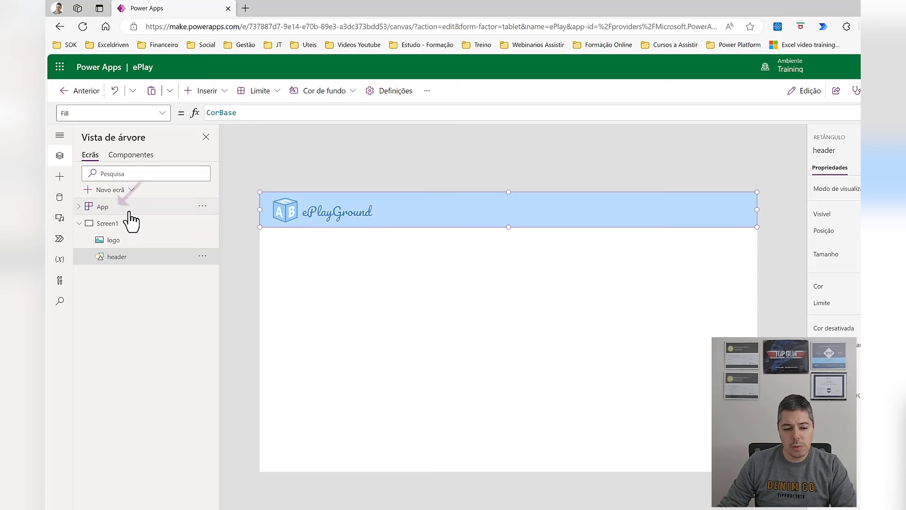
left_click(128, 208)
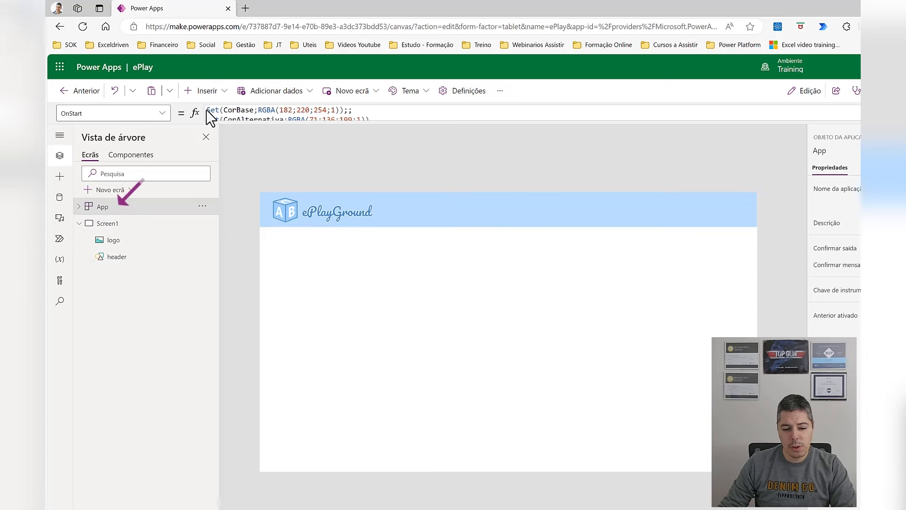
left_click_drag(210, 113, 405, 117)
scroll(406, 117, "up", 1)
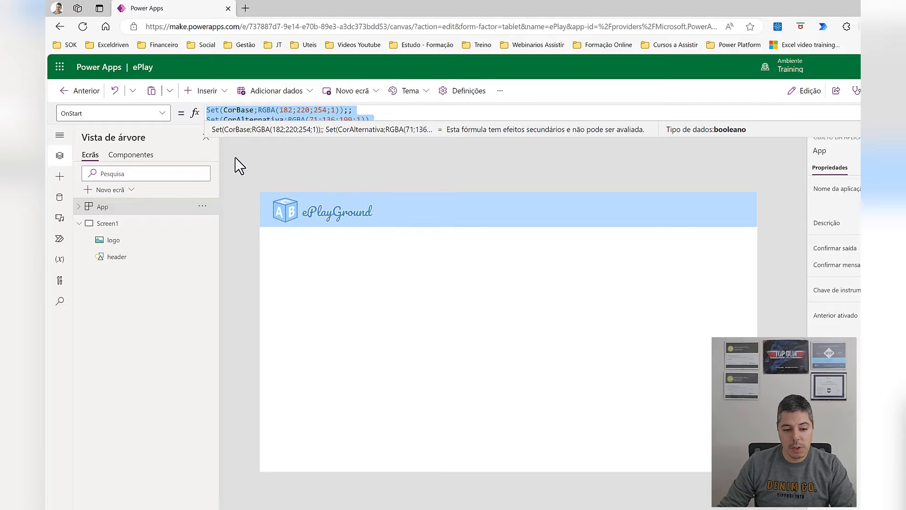
- Insert a blank vertical gallery on Screen1 and place it below the header at about X 12, Y 176
left_click(226, 93)
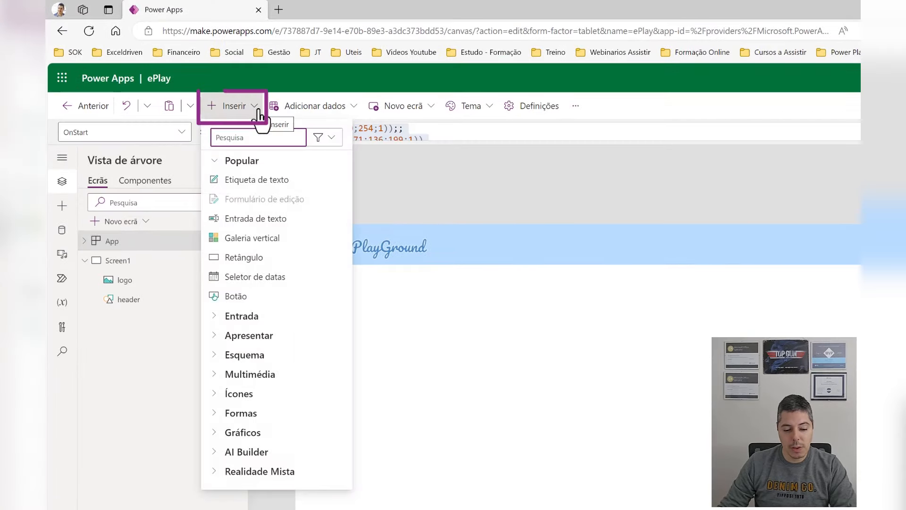
left_click(210, 358)
scroll(228, 364, "down", 3)
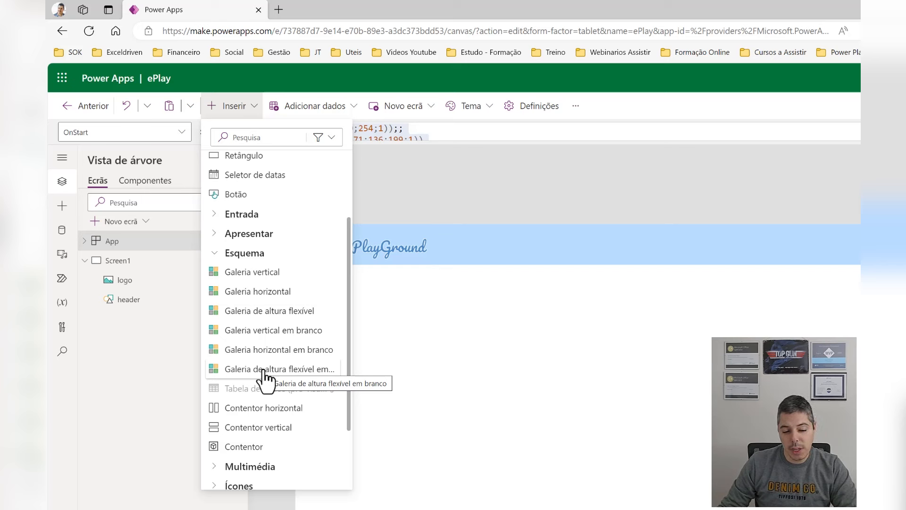
left_click(283, 331)
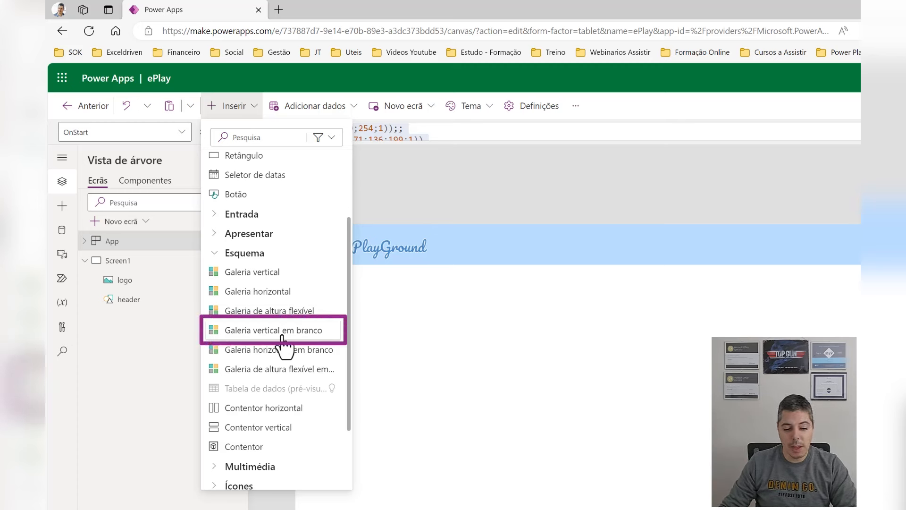
left_click(282, 336)
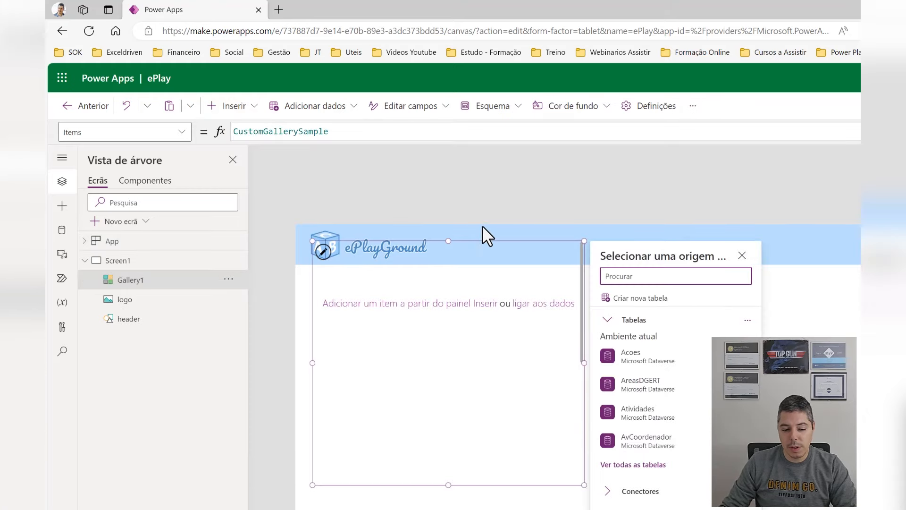
left_click(492, 250)
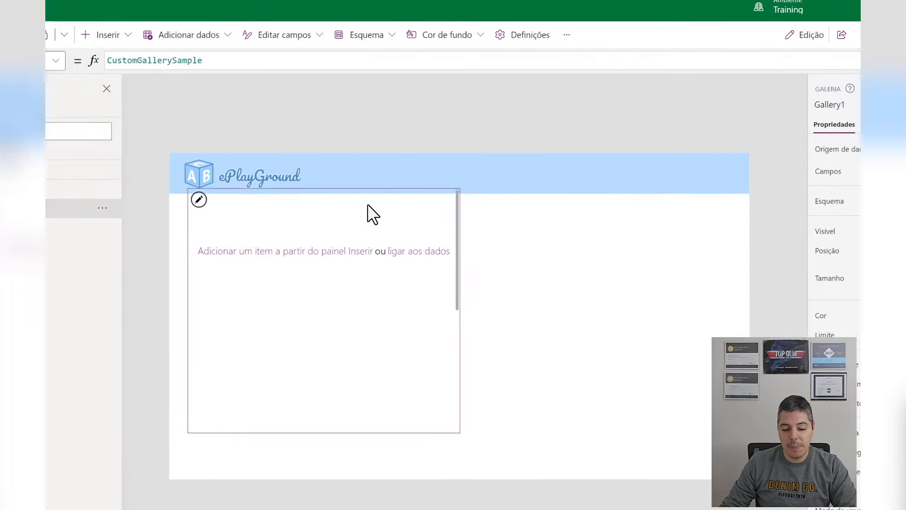
left_click_drag(373, 215, 348, 227)
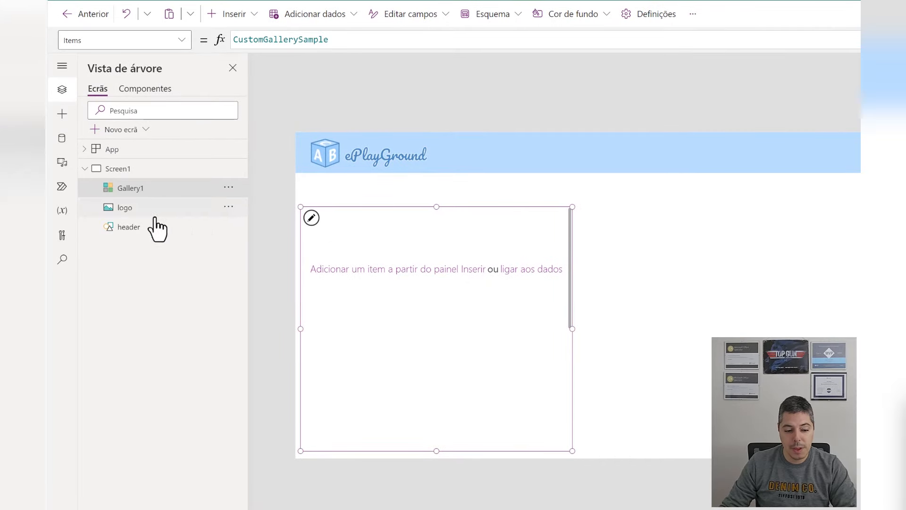
- Connect the gallery to the INVENTÁRIO list of the Formacao SharePoint site and check its fields
left_click(117, 170)
left_click(131, 191)
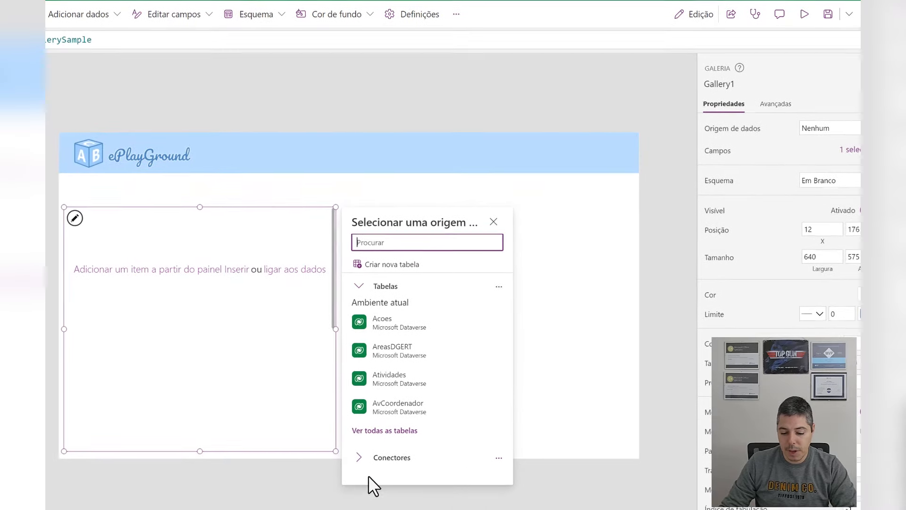
left_click(358, 460)
scroll(416, 415, "down", 3)
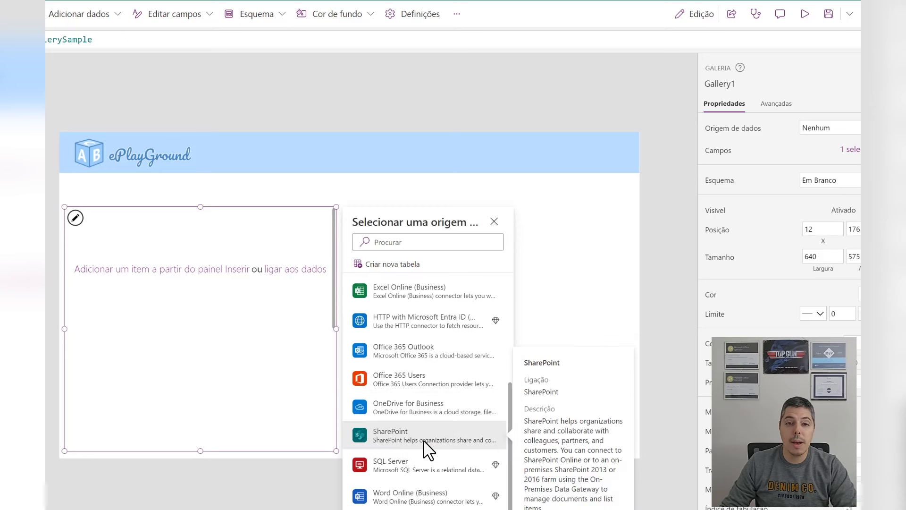
left_click(427, 444)
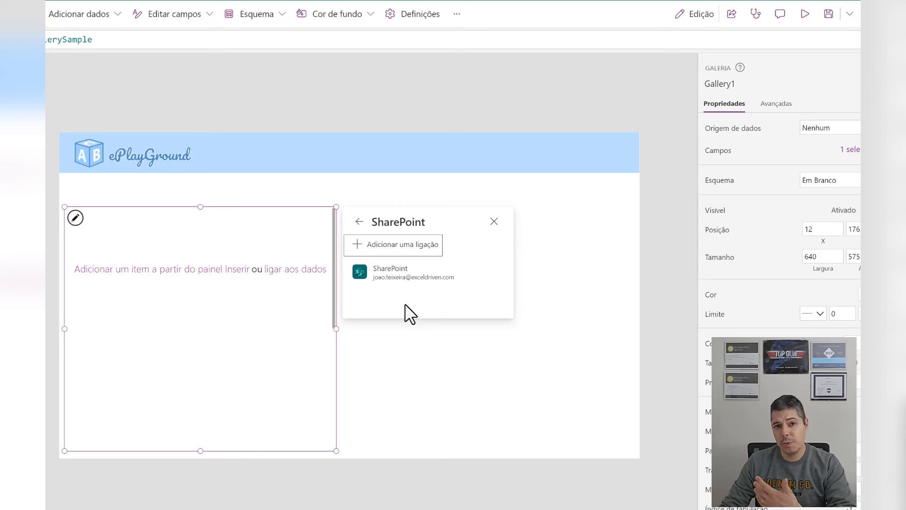
mouse_move(412, 276)
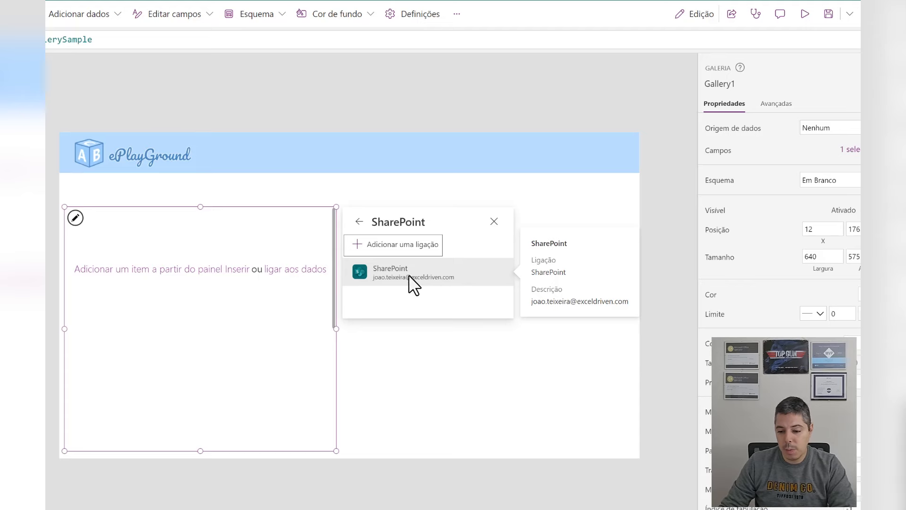
left_click(410, 276)
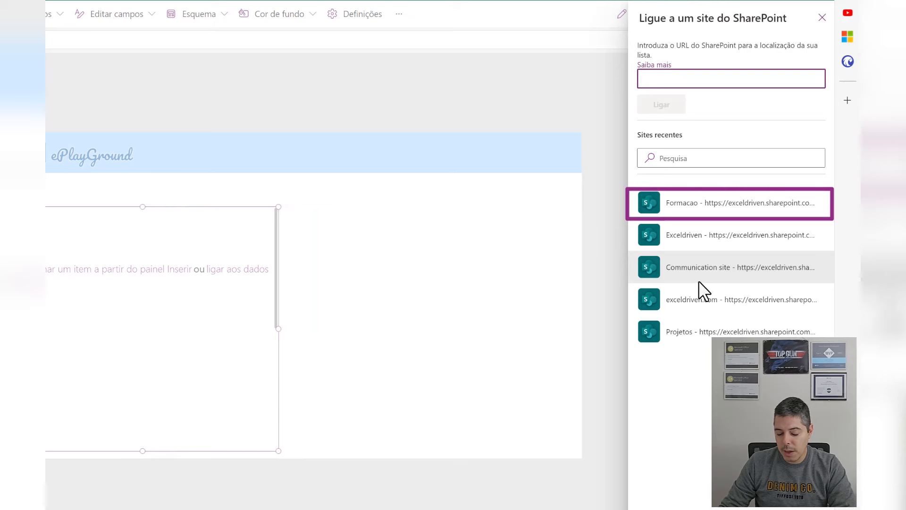
left_click(702, 209)
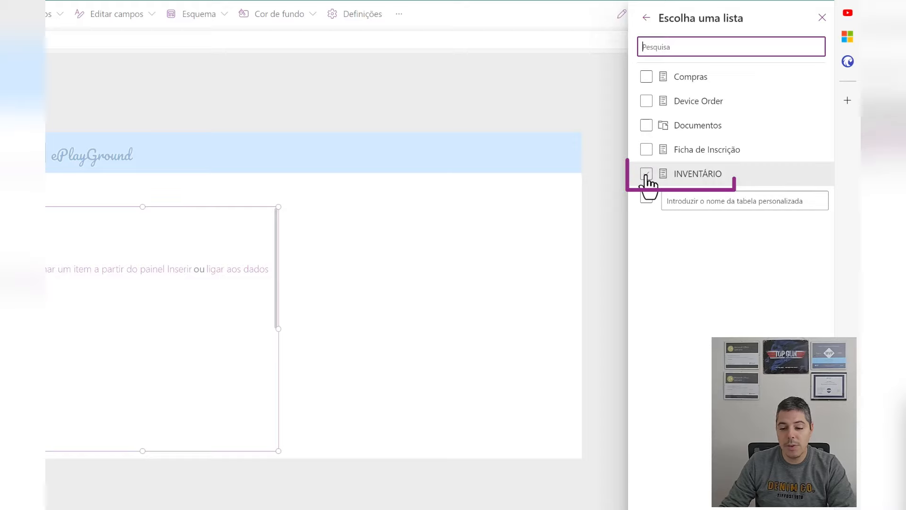
left_click(647, 175)
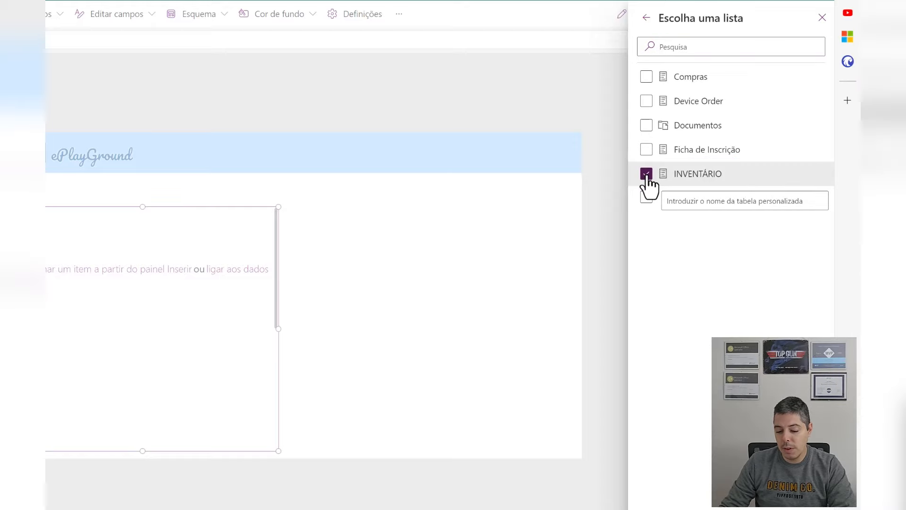
left_click(679, 508)
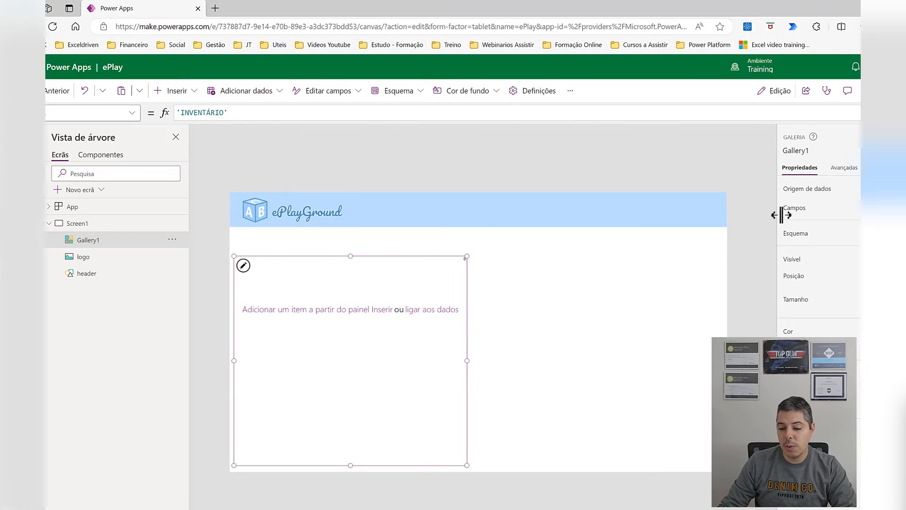
left_click(813, 208)
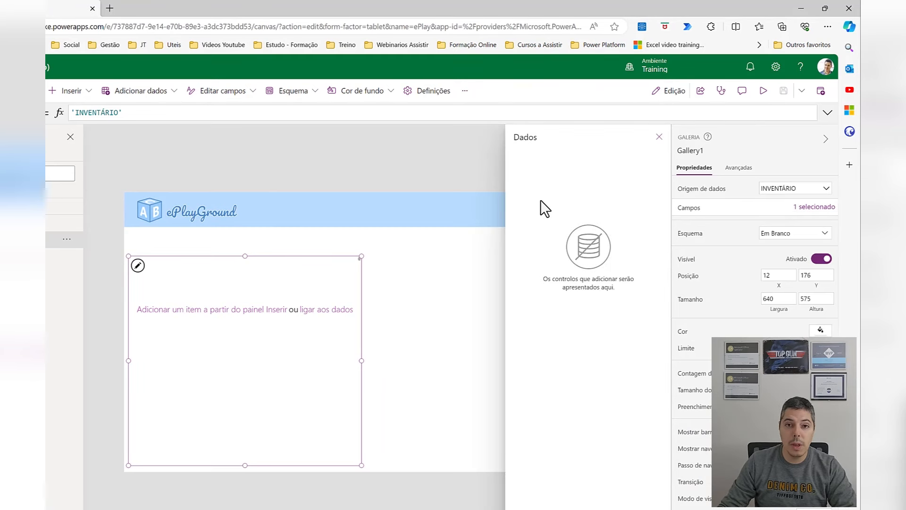
left_click(659, 137)
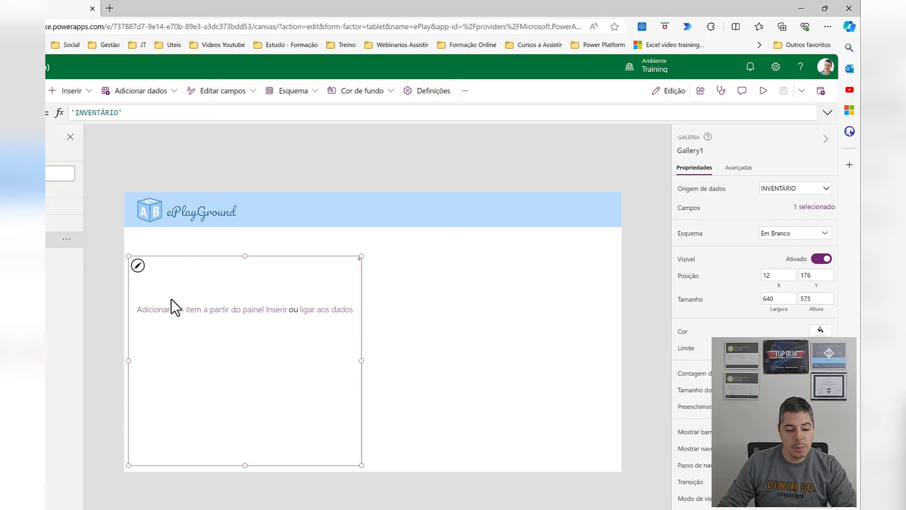
- Rename the gallery as galInventário
double_click(119, 240)
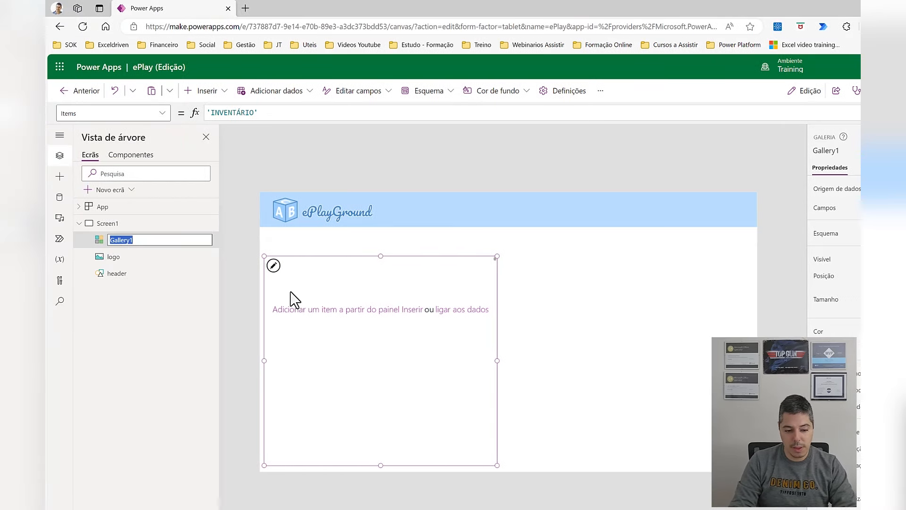
type("galInventário")
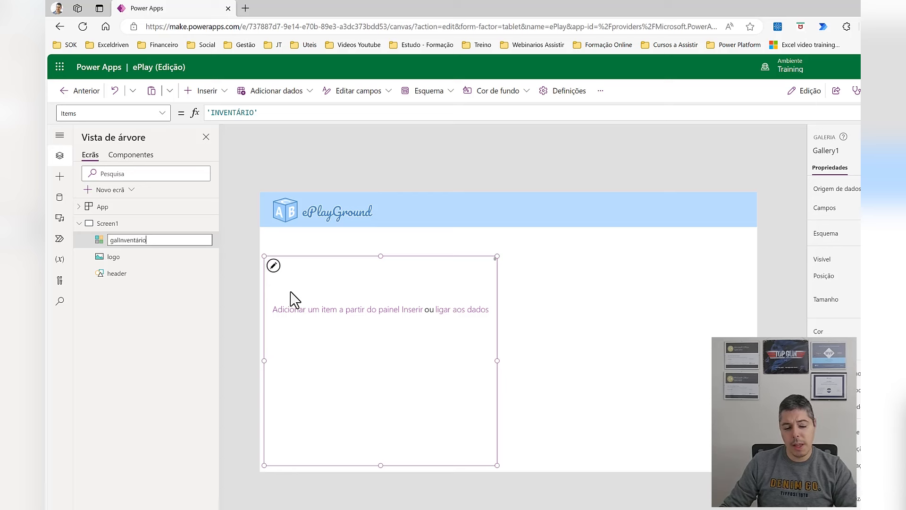
key("Return")
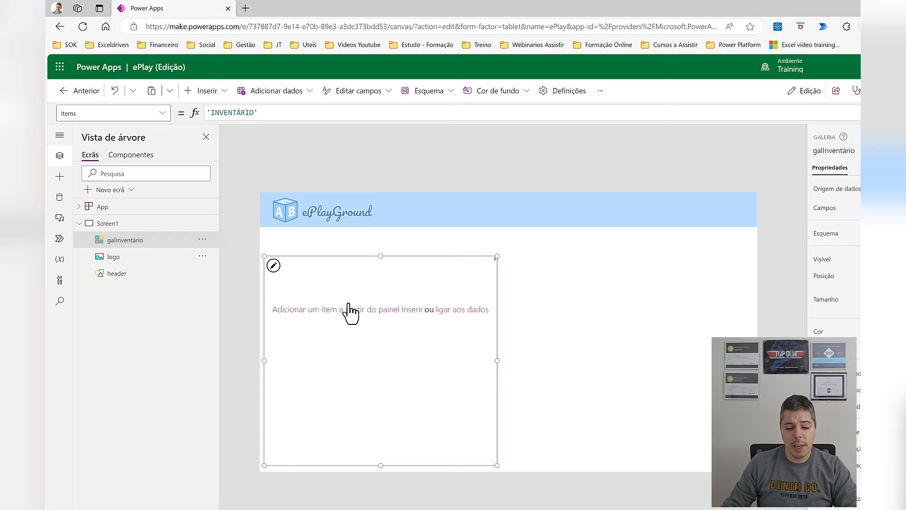
- Add a text label inside the gallery's template and move it slightly closer to the template's upper-left corner
left_click(274, 265)
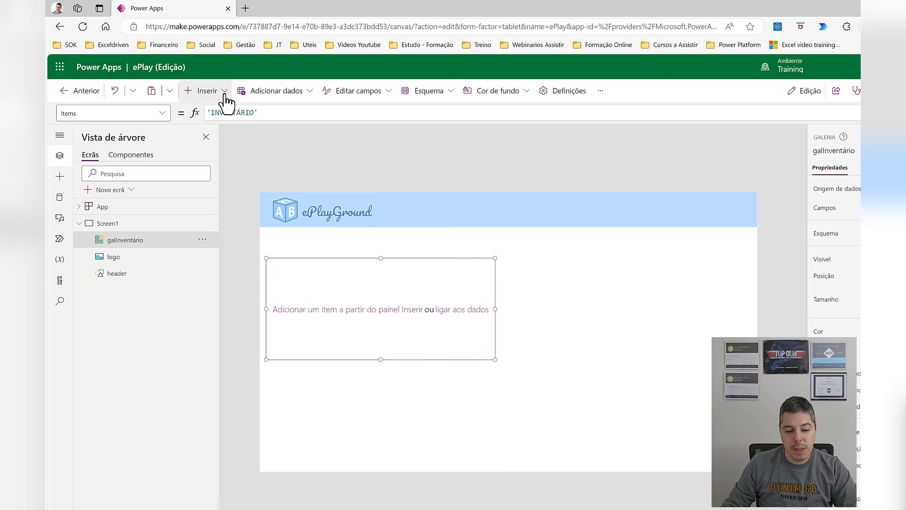
left_click(208, 91)
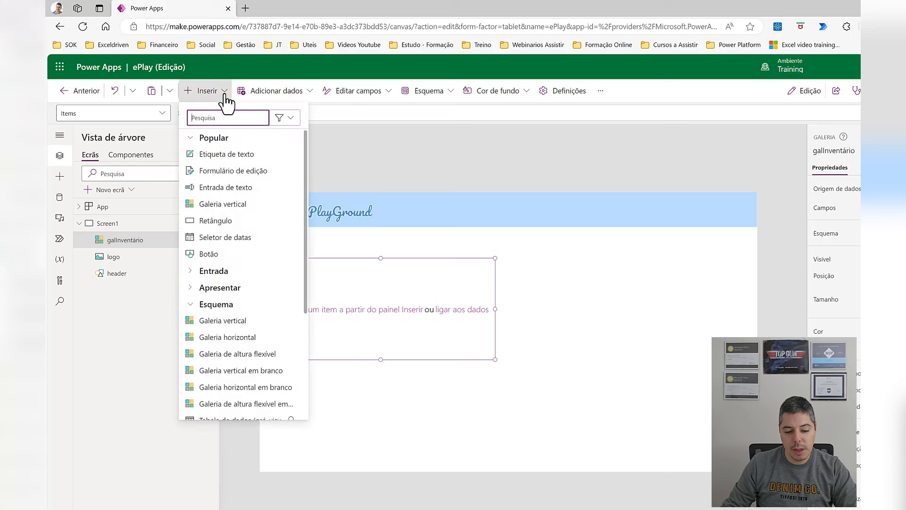
left_click(230, 157)
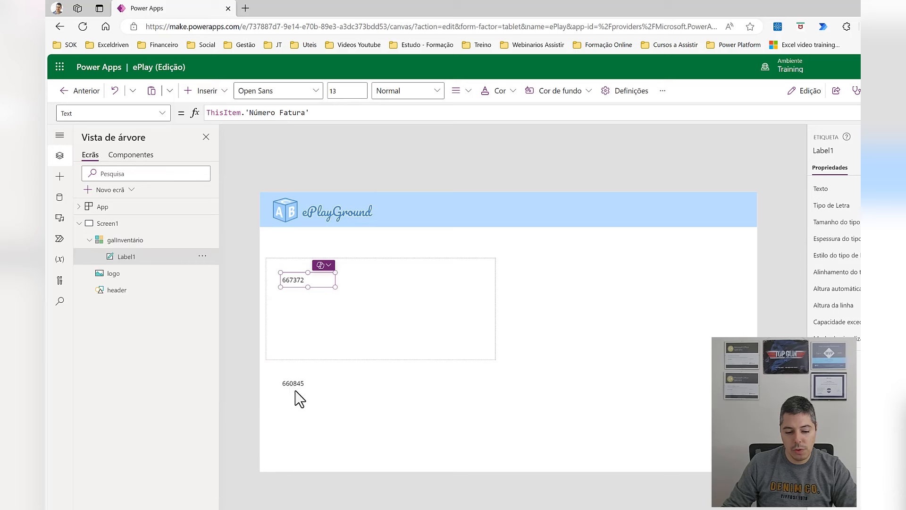
left_click_drag(312, 282, 310, 277)
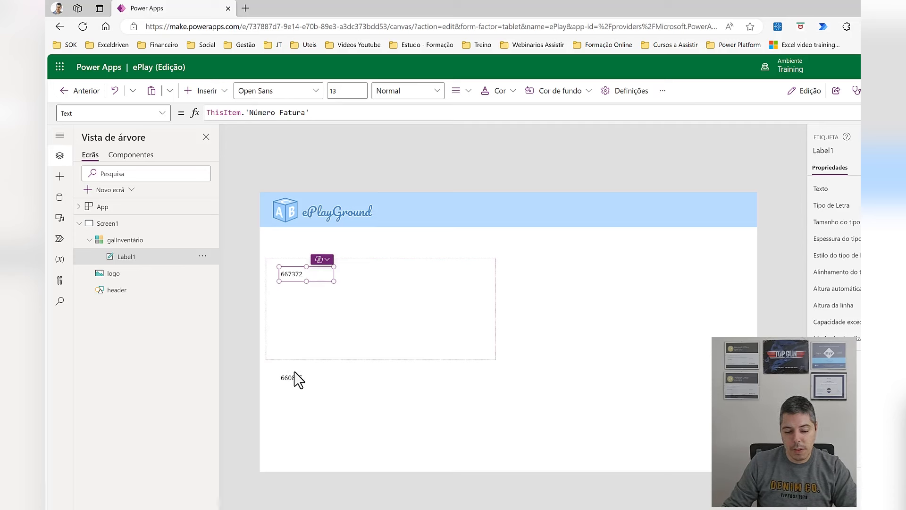
- Set the gallery's TemplateSize property to Parent.Height/6
left_click(344, 352)
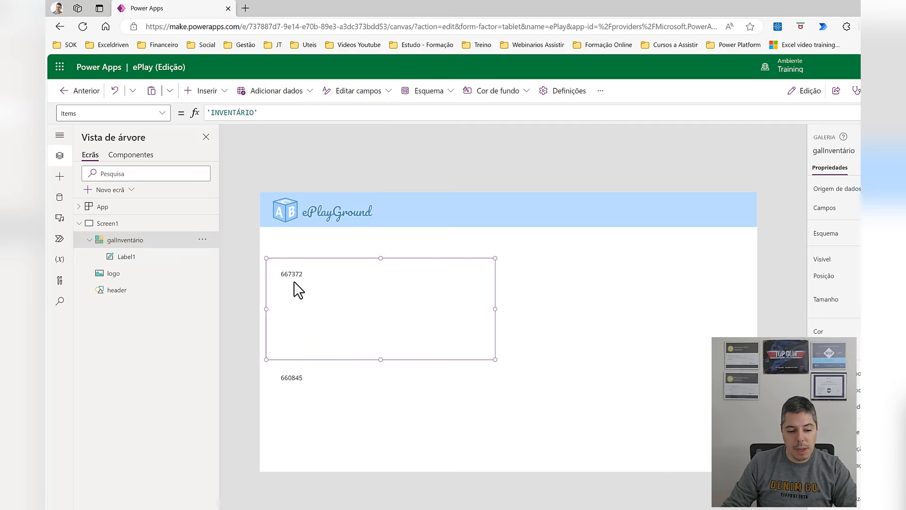
left_click(161, 114)
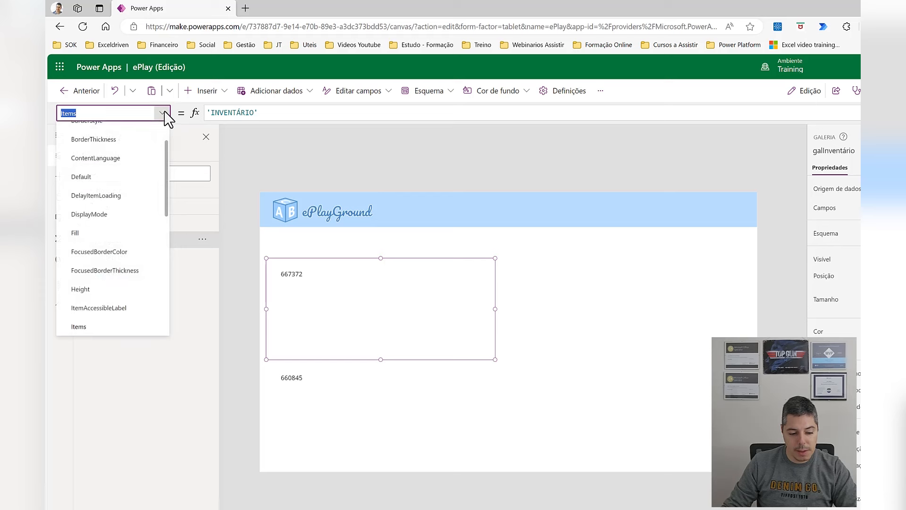
scroll(122, 232, "down", 5)
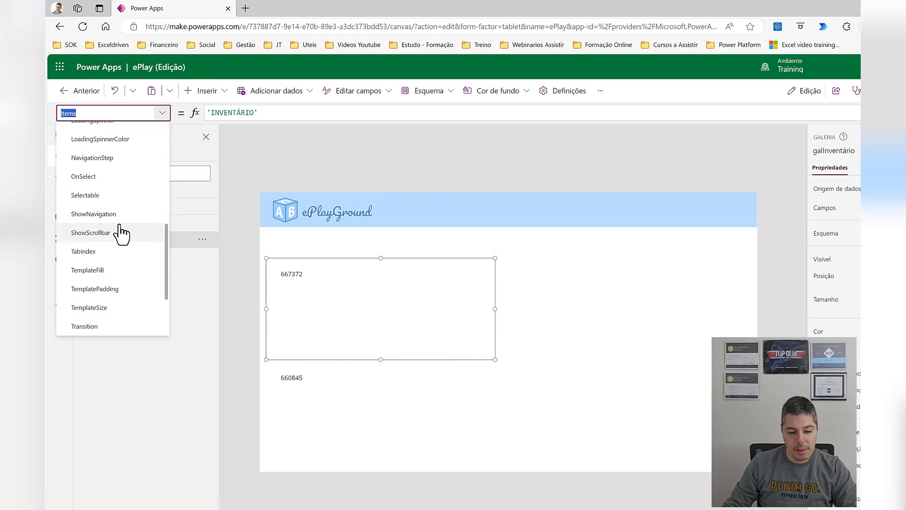
left_click(92, 310)
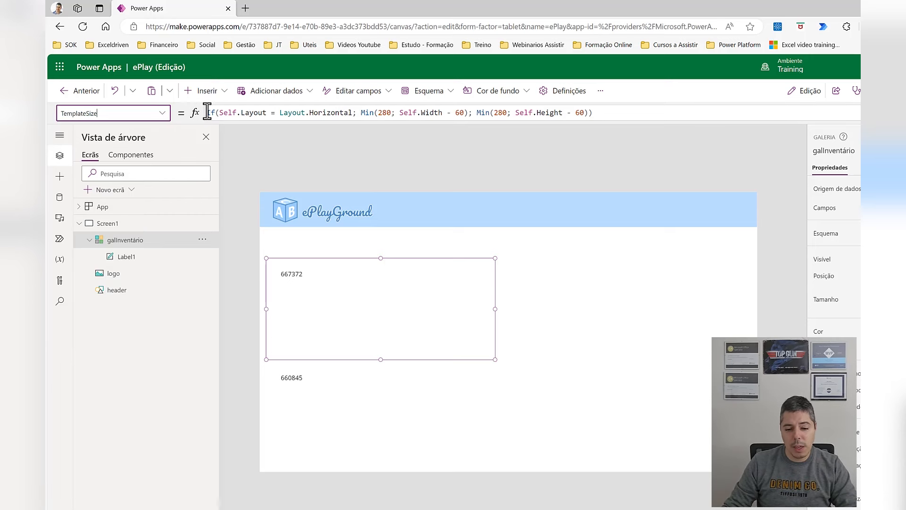
left_click_drag(208, 112, 687, 89)
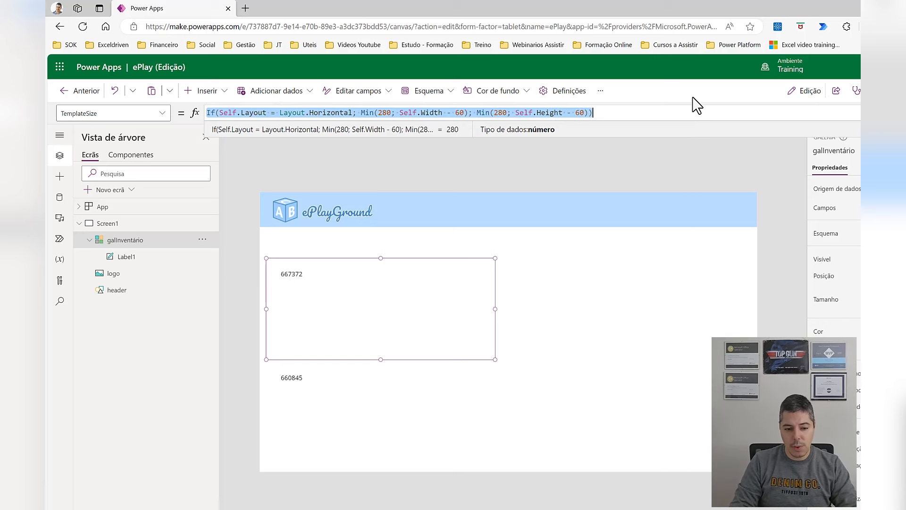
type("P")
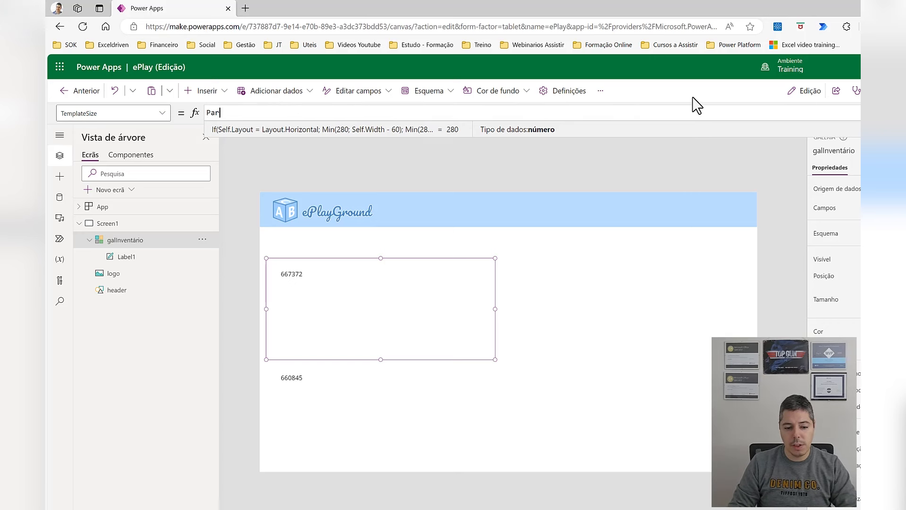
type("ar")
key("Tab")
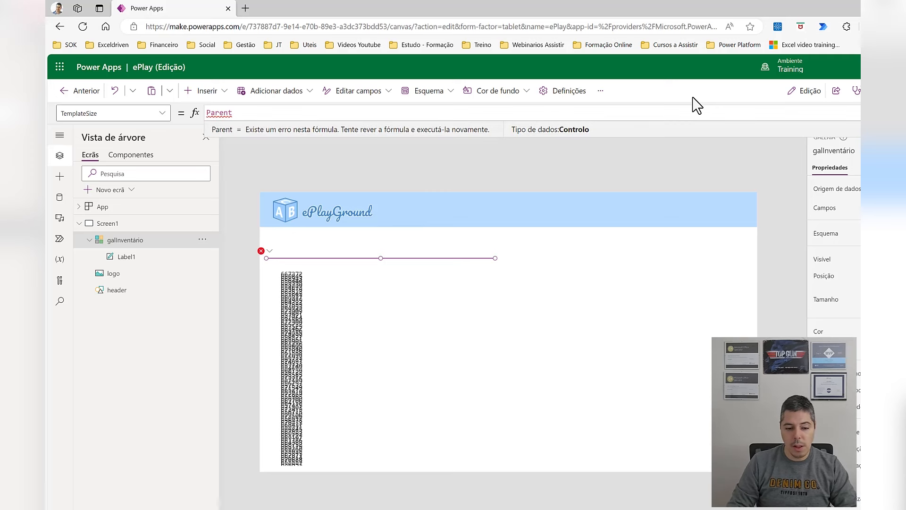
type(".He")
key("Tab")
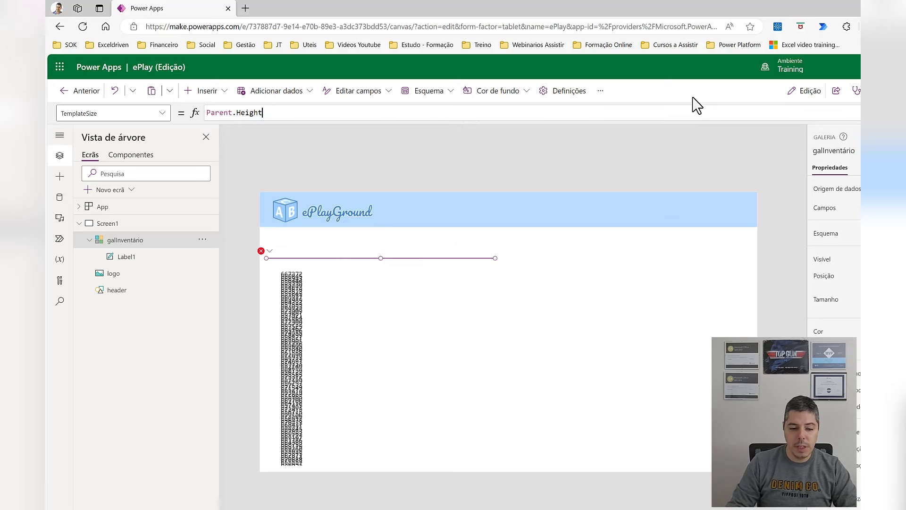
type("/")
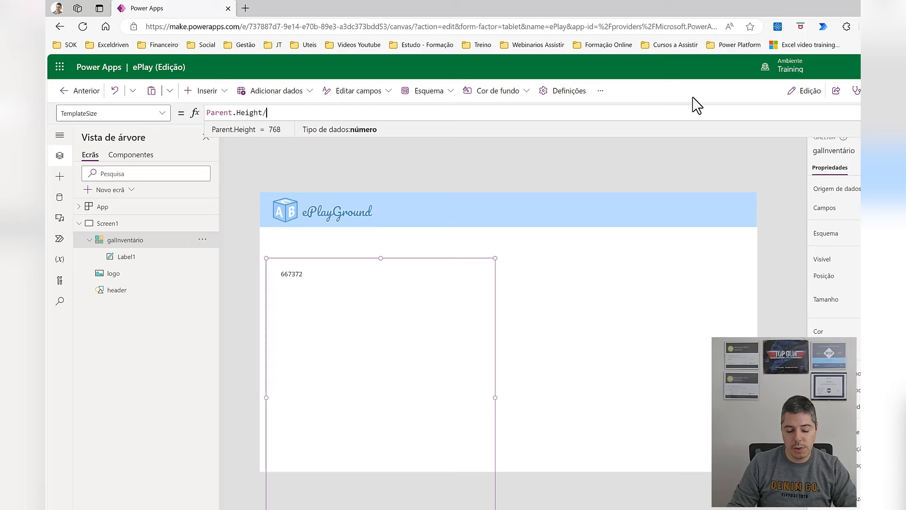
type("6")
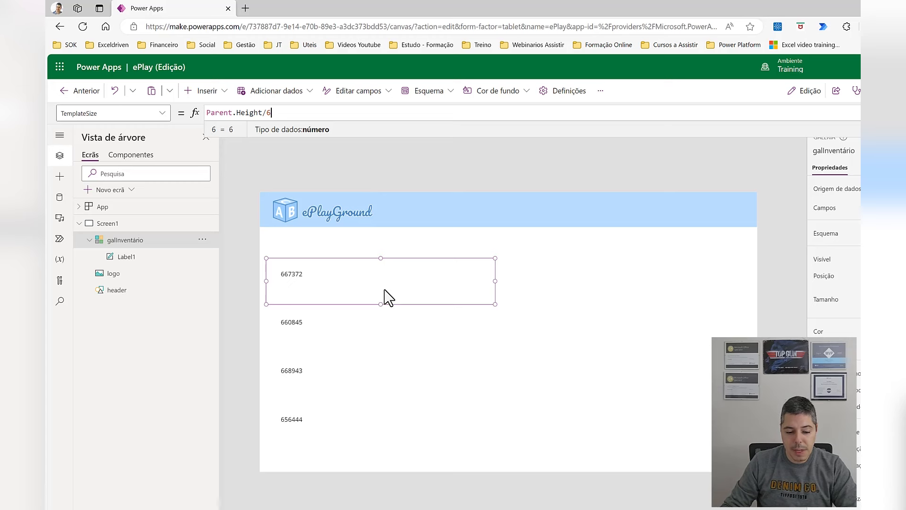
left_click(559, 303)
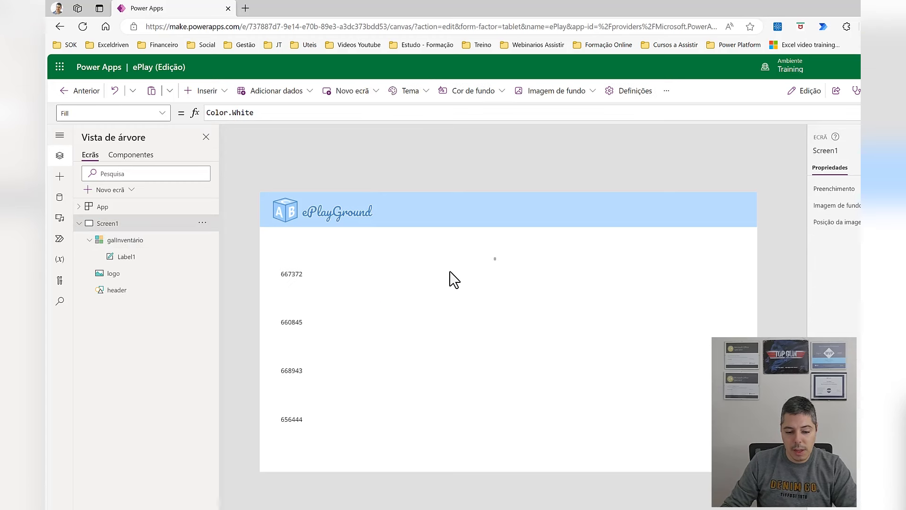
- Stretch the gallery up to just below the header, about Y 112, and down to nearly the screen's lower edge, about 651 high
left_click(402, 345)
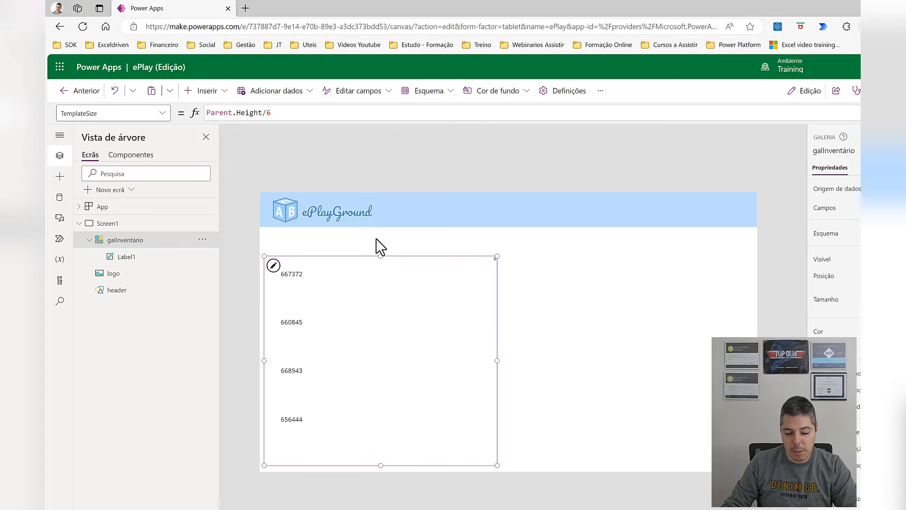
left_click_drag(381, 256, 376, 233)
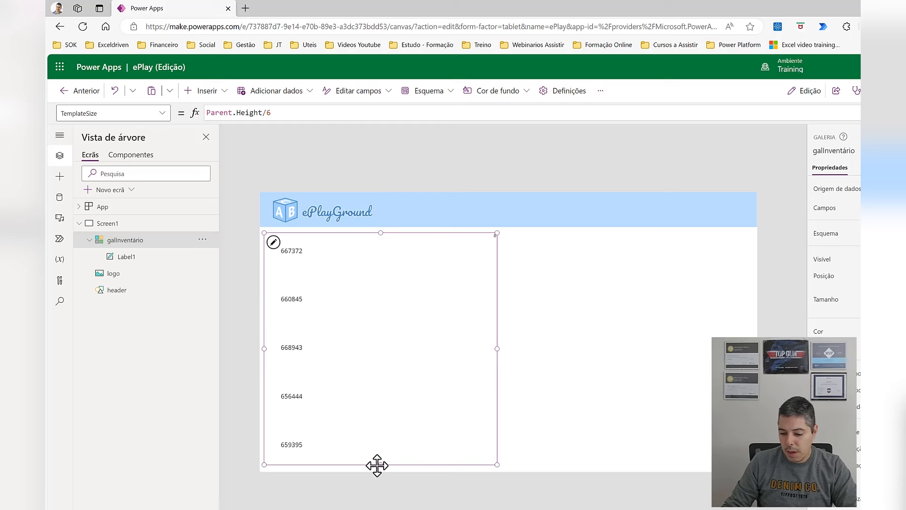
left_click_drag(379, 464, 380, 468)
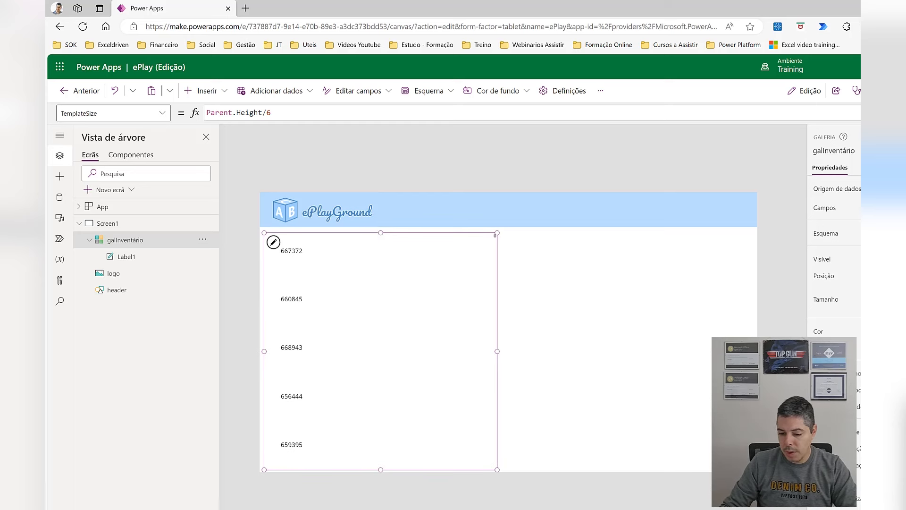
left_click(689, 304)
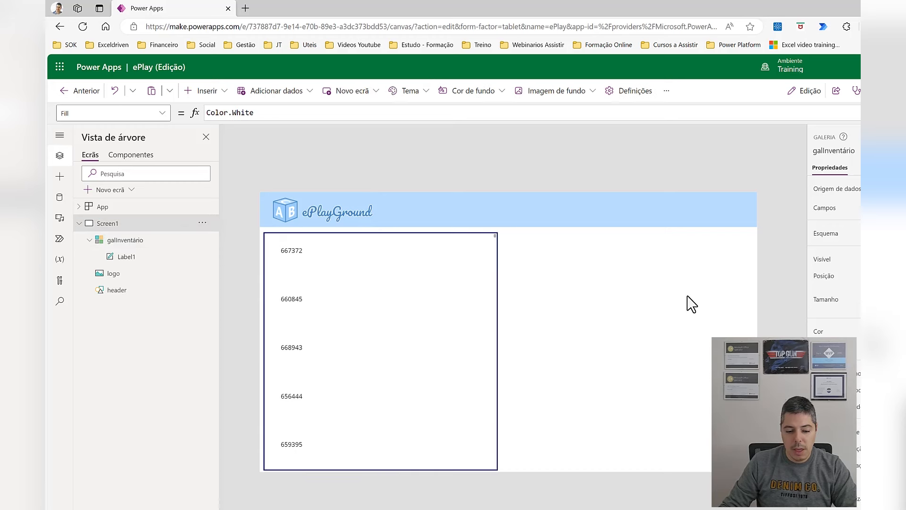
- Move the label in the gallery's template right and slightly up, to about X 184, Y 12
left_click(314, 252)
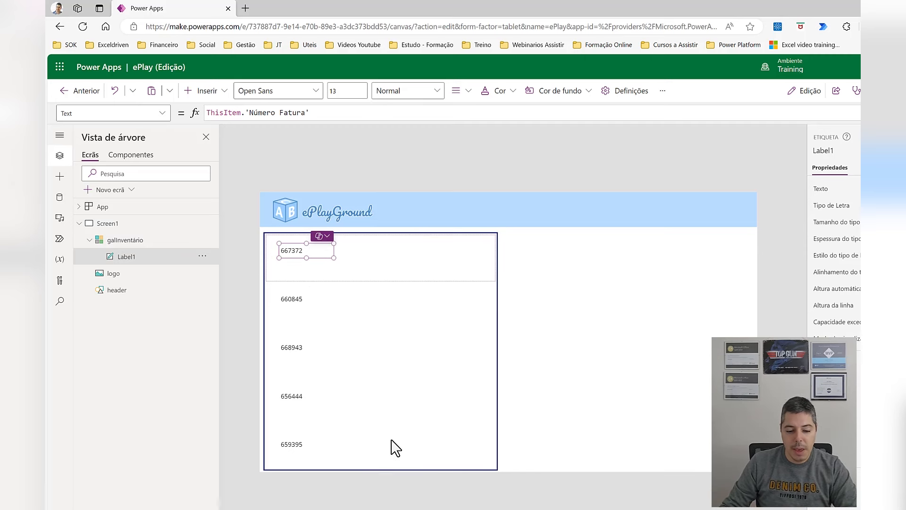
left_click(649, 302)
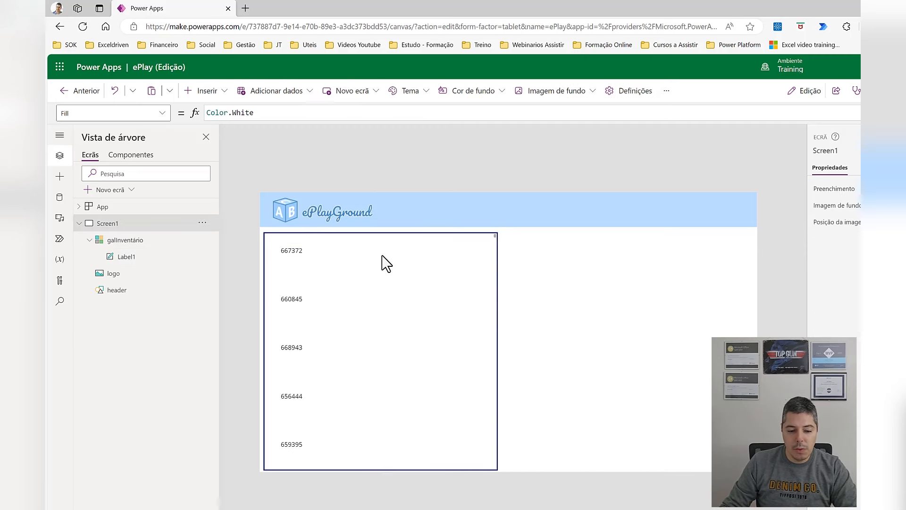
left_click(298, 258)
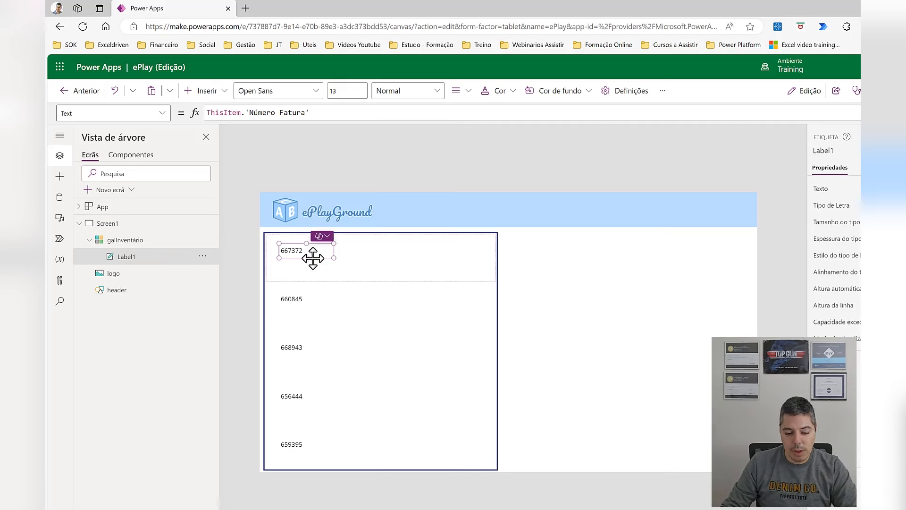
left_click_drag(310, 255, 367, 254)
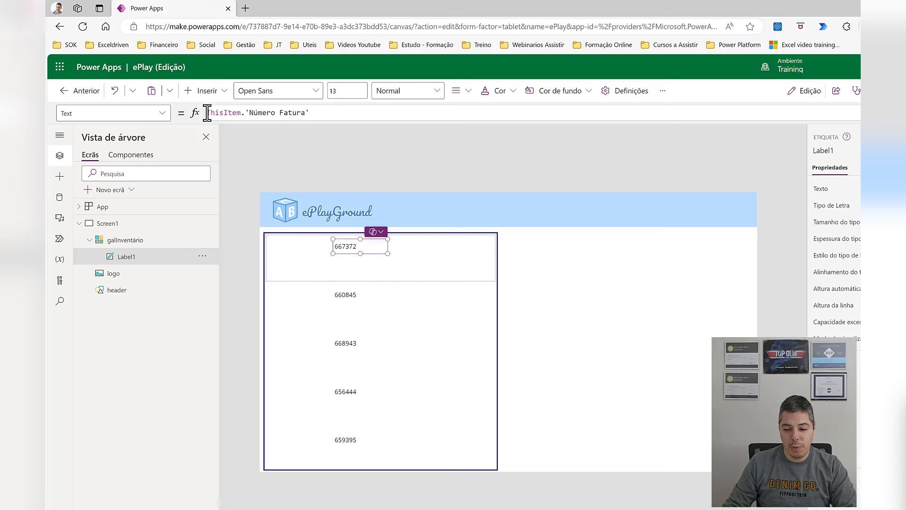
- Bind the gallery's label to the Nome Brinquedo field instead of Número Fatura
left_click_drag(207, 114, 320, 112)
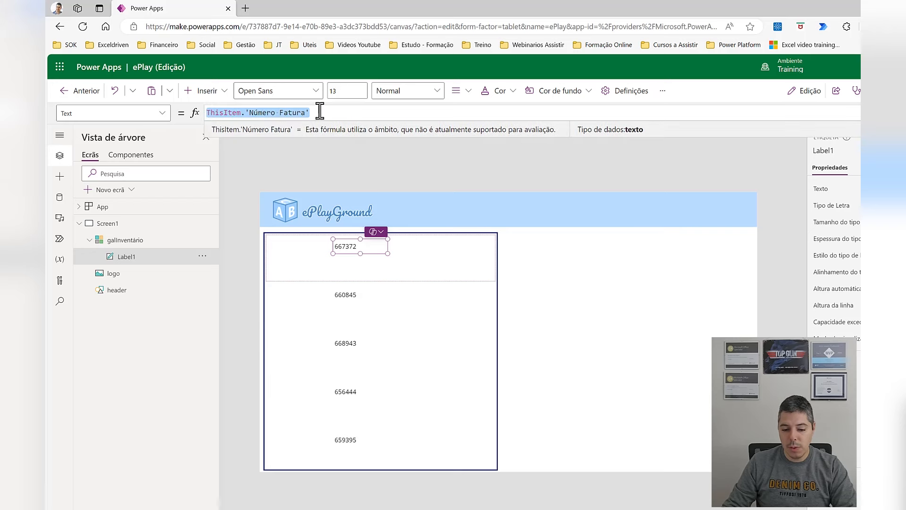
left_click(535, 315)
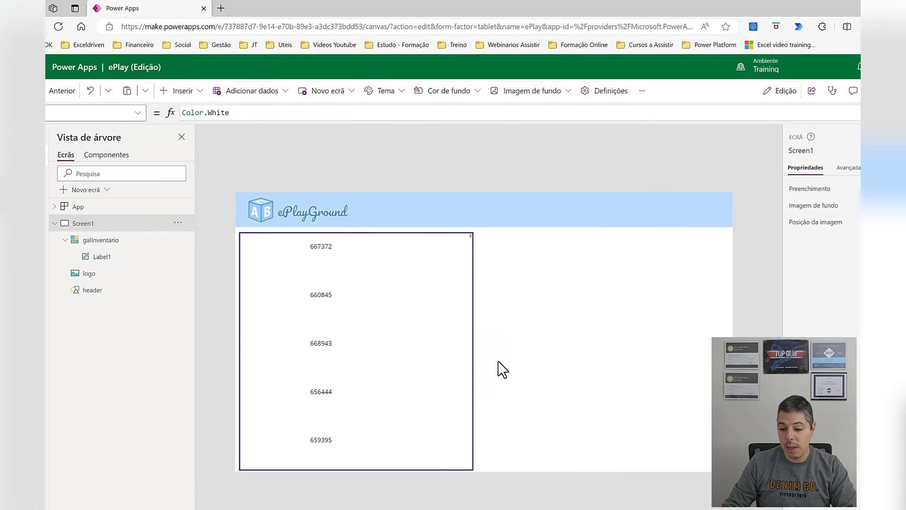
left_click(440, 242)
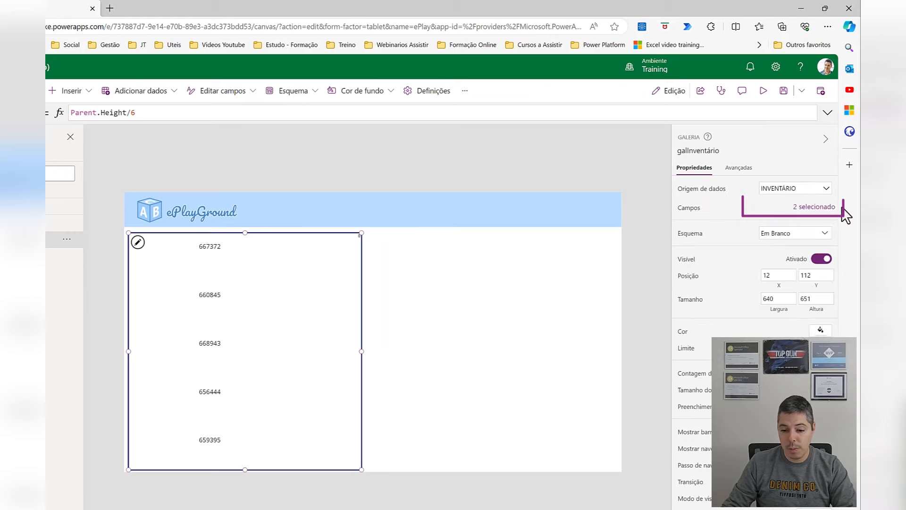
left_click(816, 211)
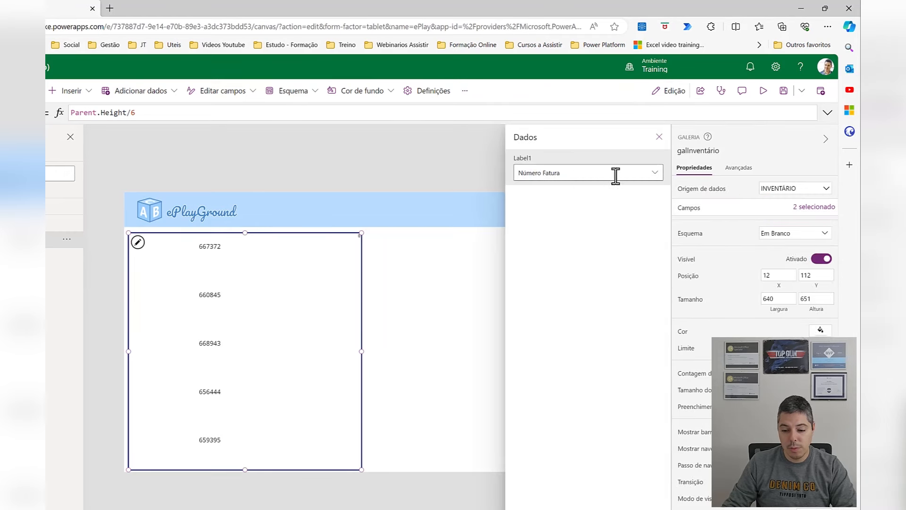
left_click(654, 176)
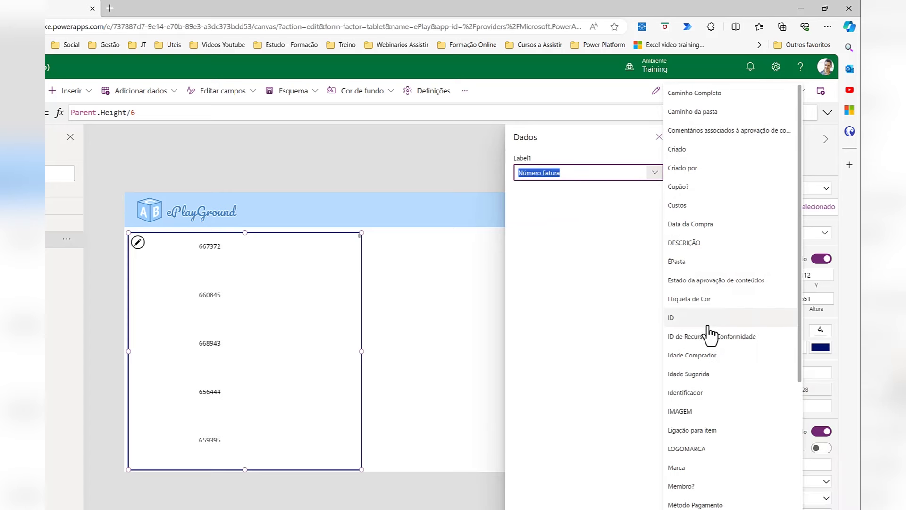
scroll(722, 375, "down", 3)
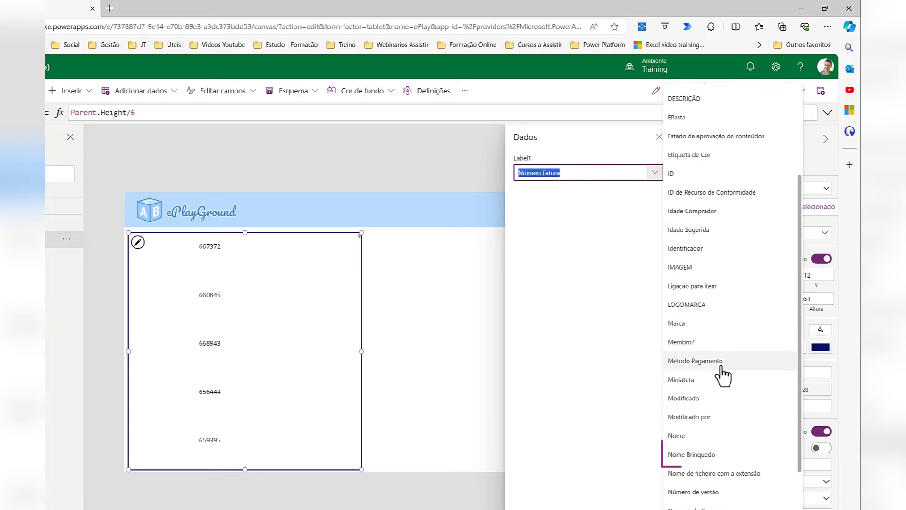
left_click(687, 461)
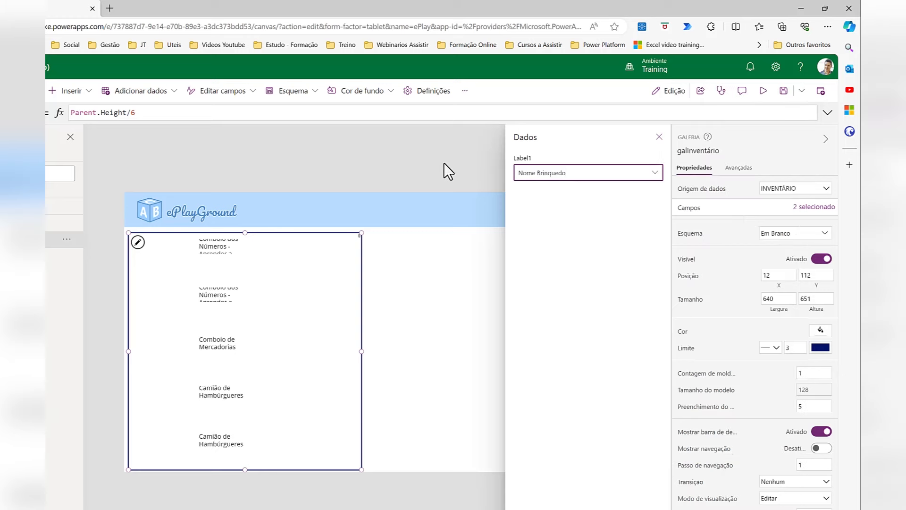
left_click(437, 153)
- Widen the label on both sides so long toy names fit on one line, ending near the template's right edge
left_click(228, 245)
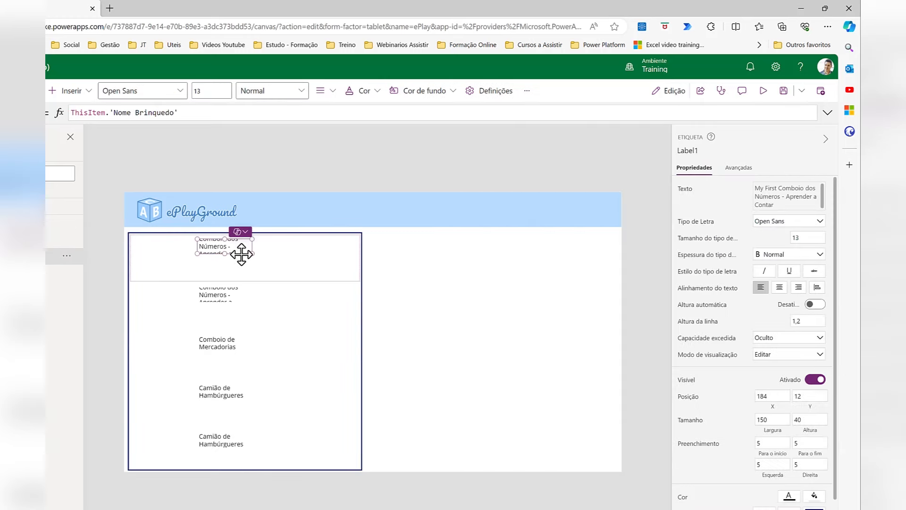
left_click_drag(252, 253, 355, 254)
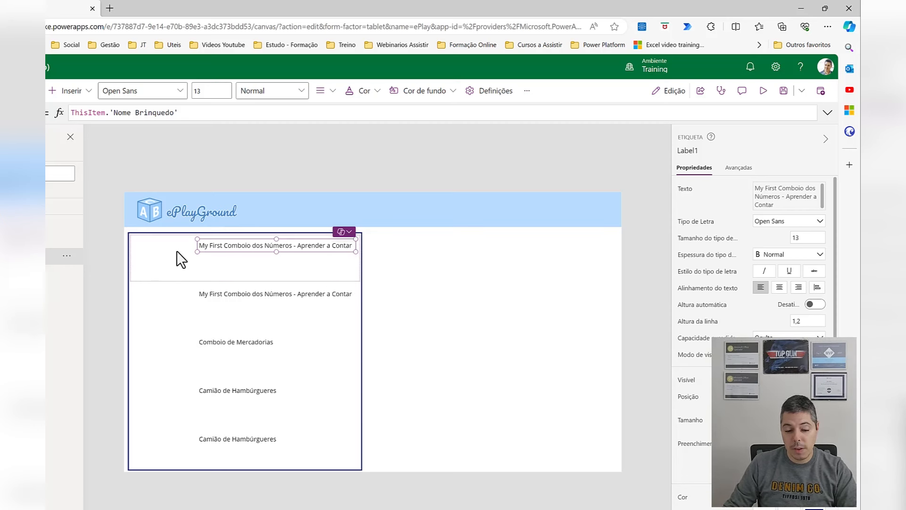
left_click_drag(192, 252, 183, 256)
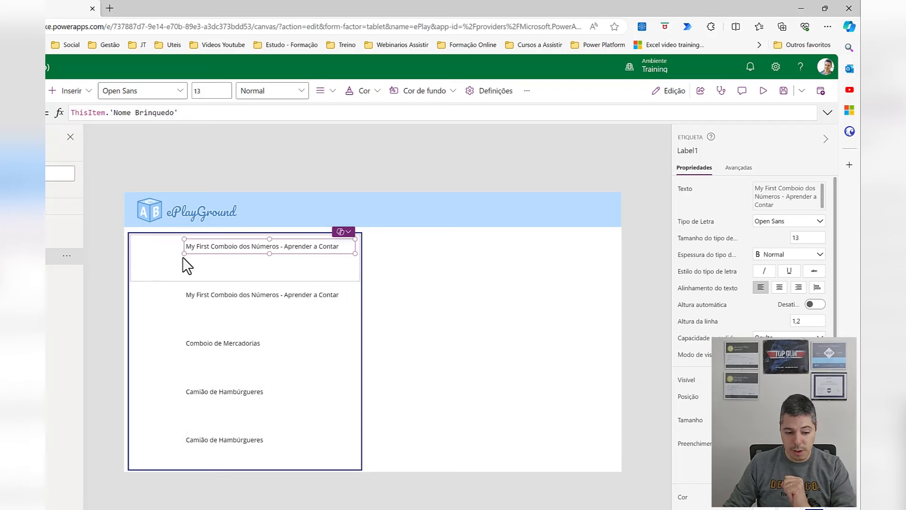
- Rename the label as lblNomeBrinquedo and highlight ThisItem in its Text formula
double_click(124, 256)
key("BackSpace")
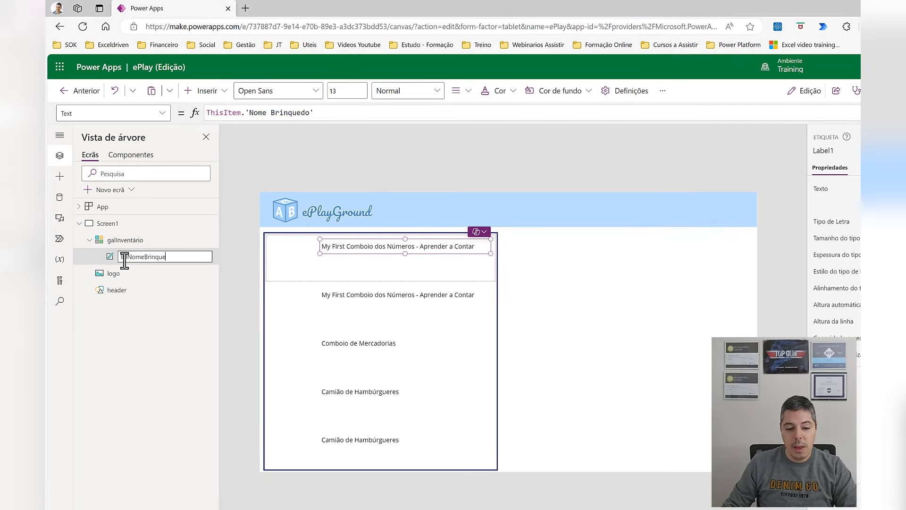
key("Return")
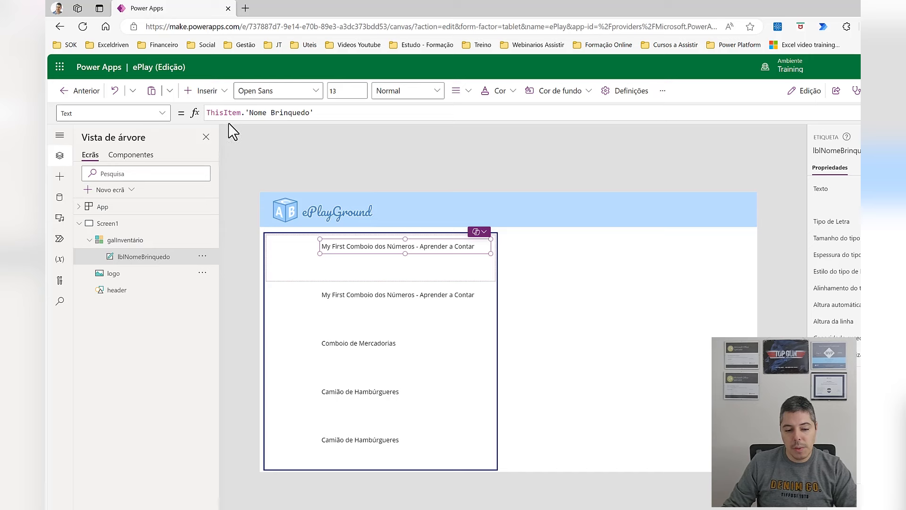
left_click_drag(210, 112, 242, 116)
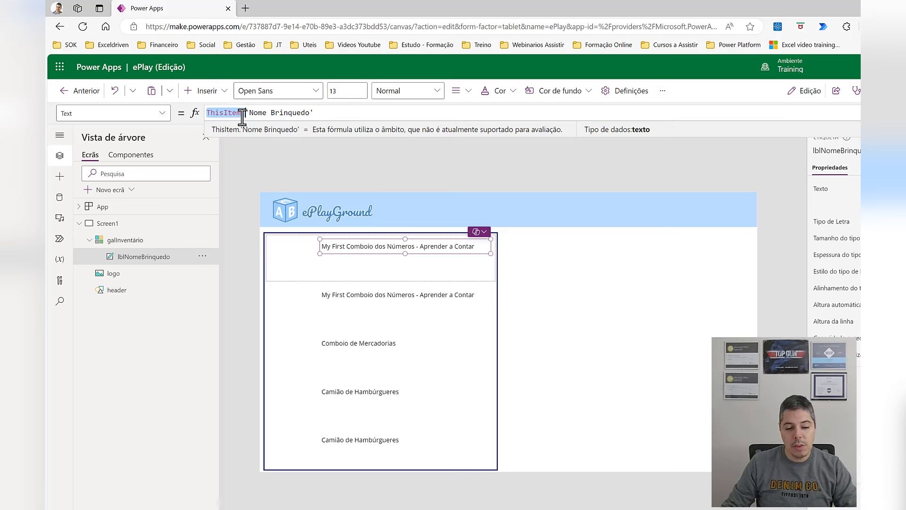
- Insert a second text label in the gallery's template and place it directly beneath the toy name, aligned with its left edge
left_click(208, 92)
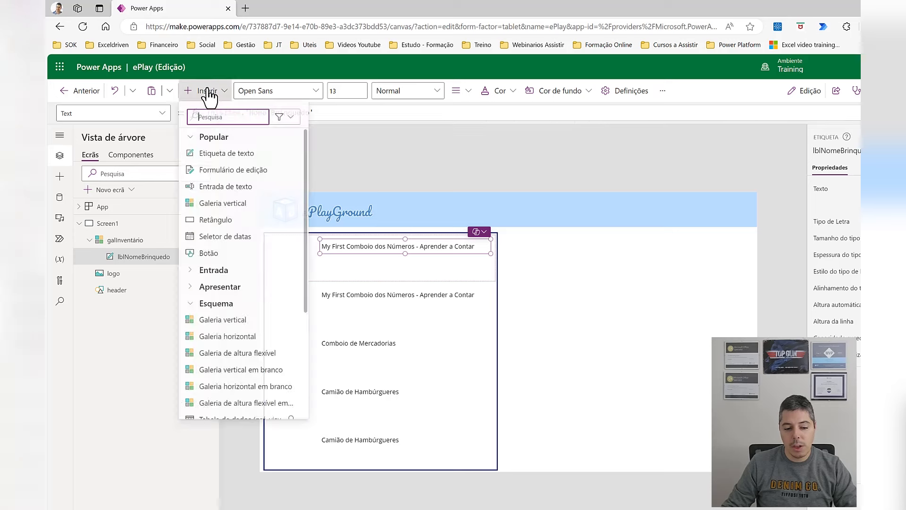
left_click(212, 155)
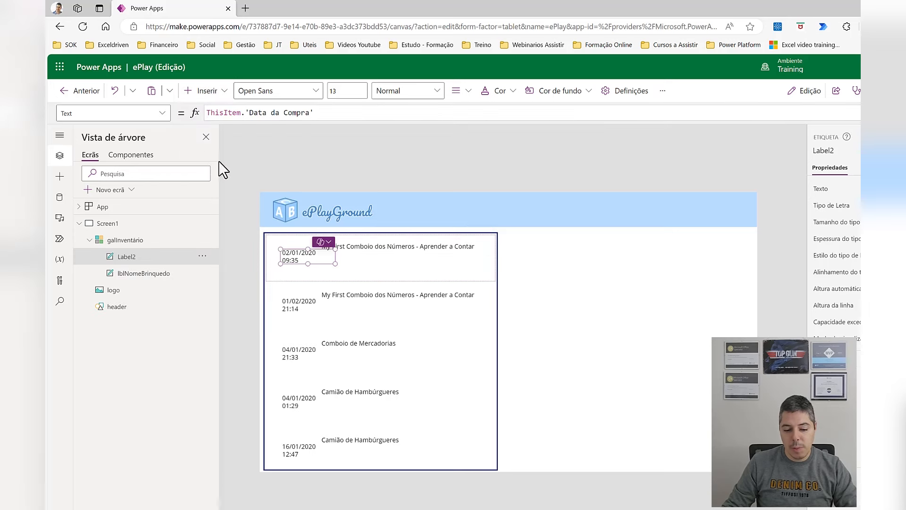
left_click_drag(304, 258, 344, 265)
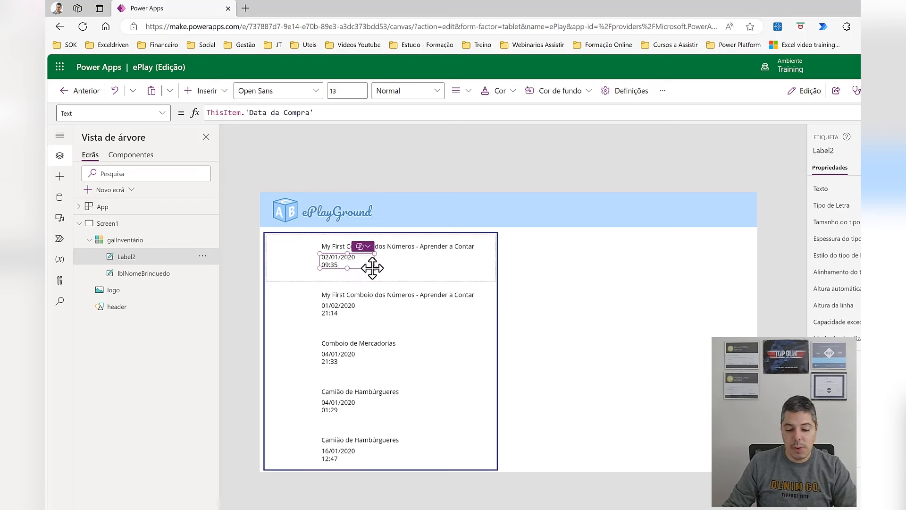
- Widen the purchase date label so date and time fit on one line, and wrap its formula in Text with format "dd/mm/yyyy"
left_click_drag(374, 268, 475, 270)
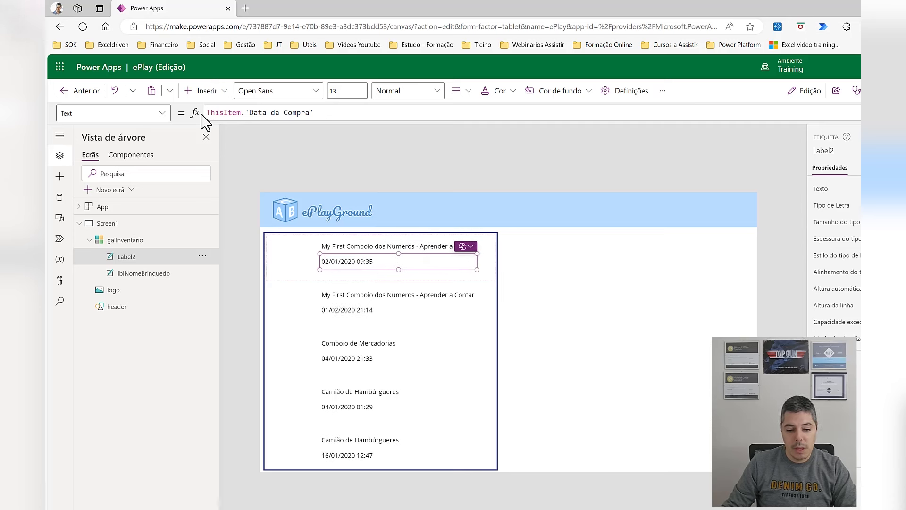
left_click_drag(246, 113, 336, 113)
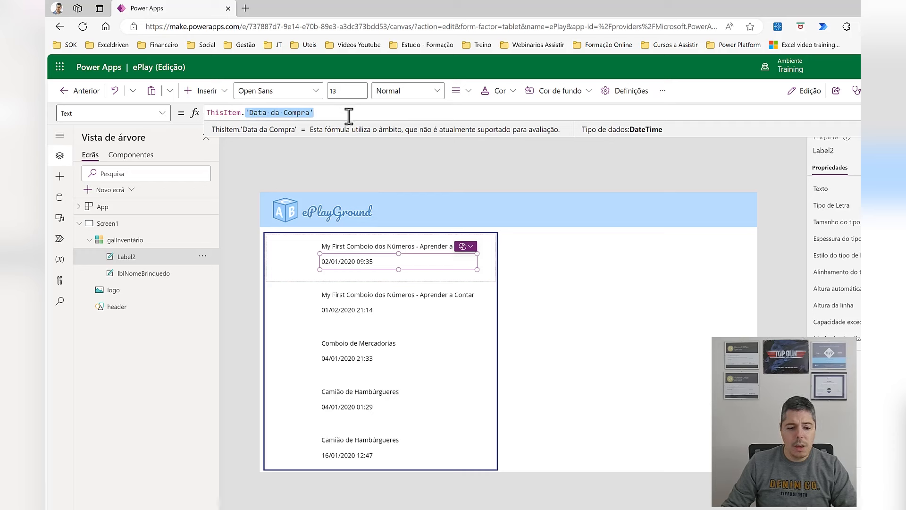
left_click(326, 114)
left_click(208, 113)
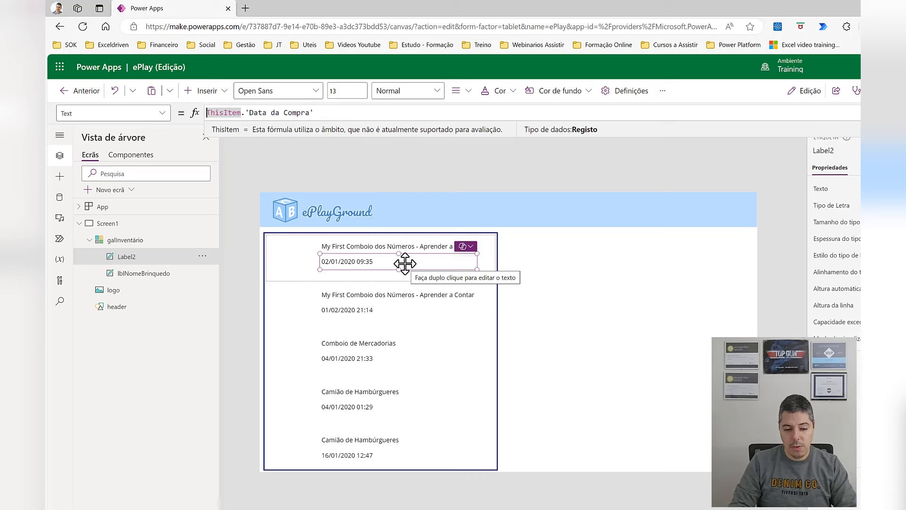
type("Text")
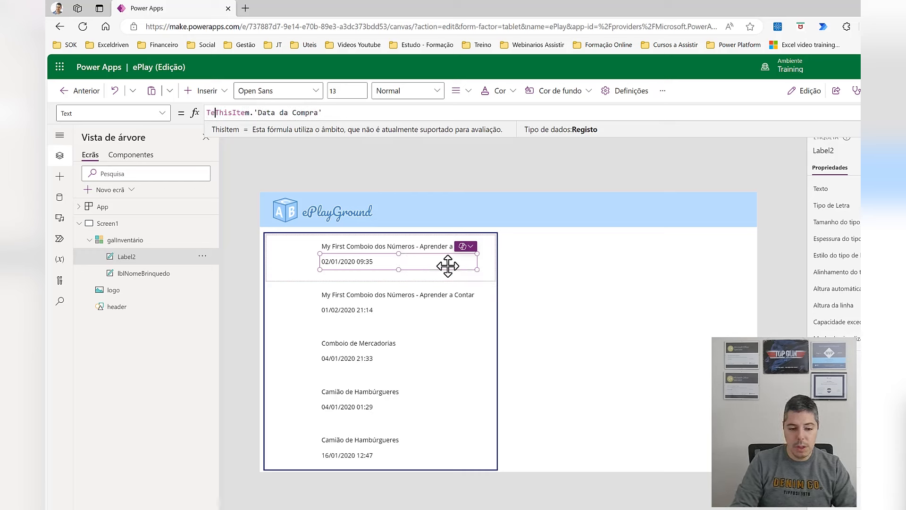
type("(")
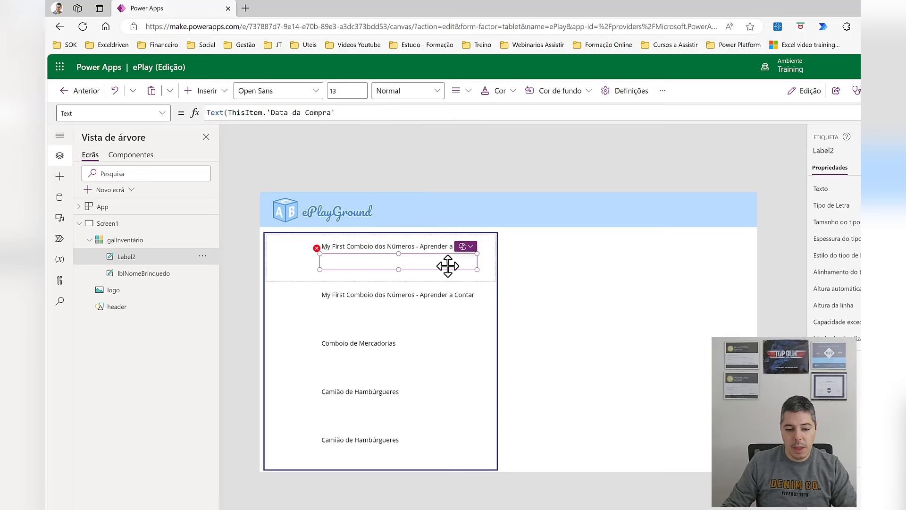
left_click(348, 112)
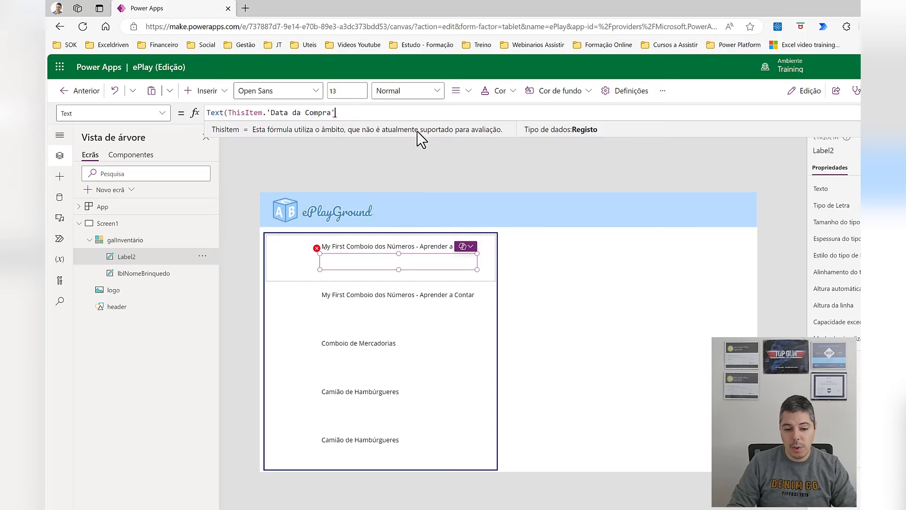
type("\"")
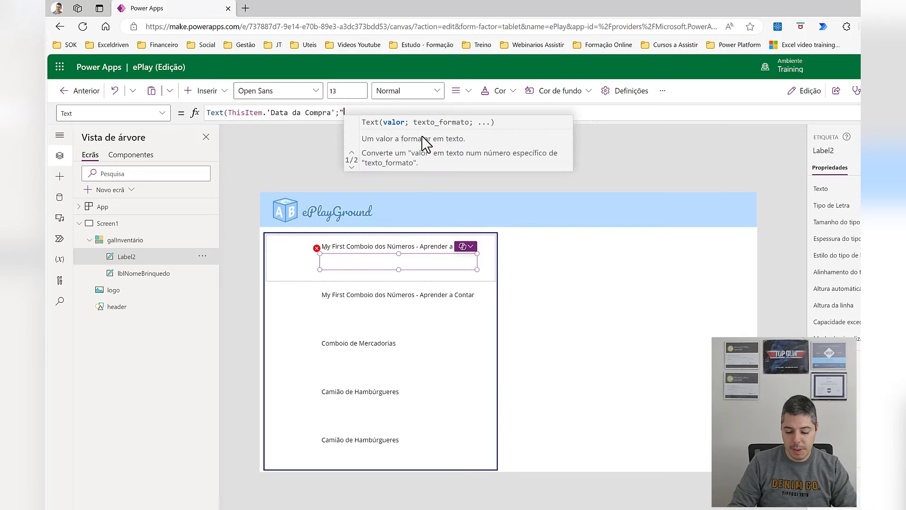
type("dd/m")
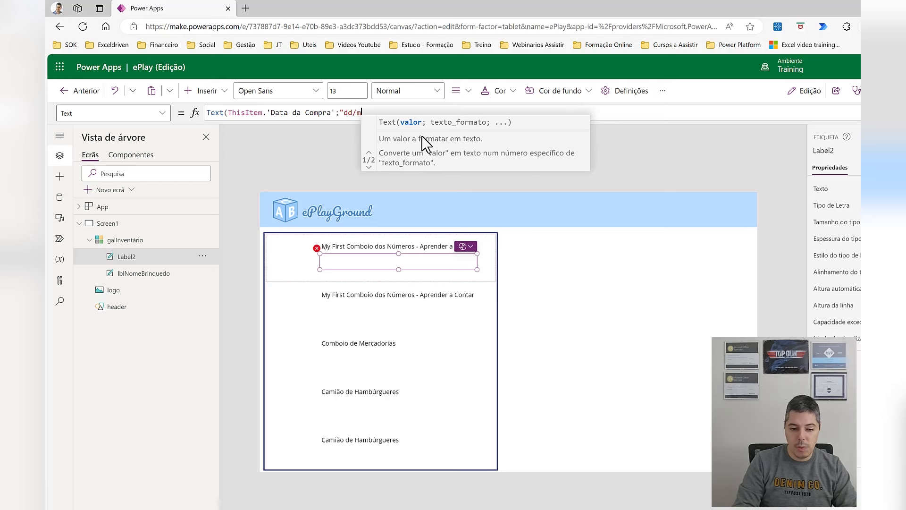
type("m/yyyy\"")
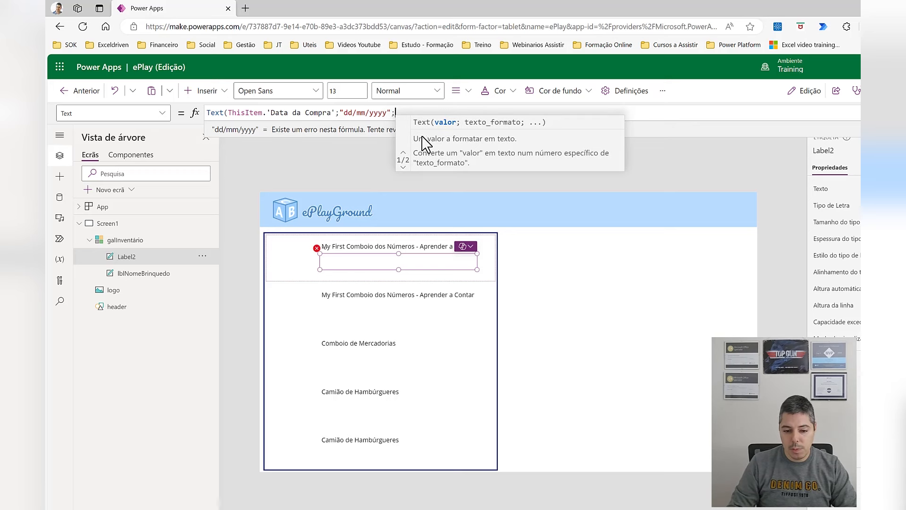
- Complete the date label's Text function with "pt-PT" as the language argument
type(";Pr")
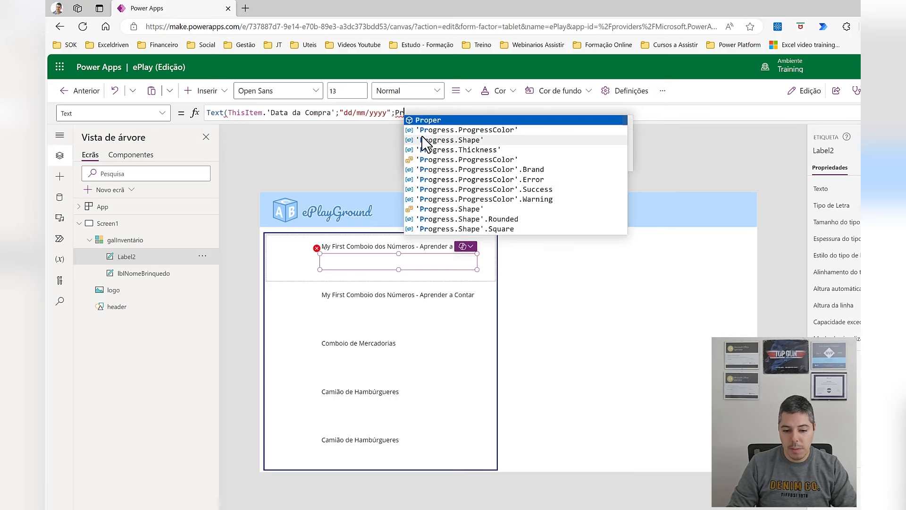
key("BackSpace")
type("t")
key("Down")
key("Down")
key("Down")
key("Down")
key("Down")
key("Tab")
type(")")
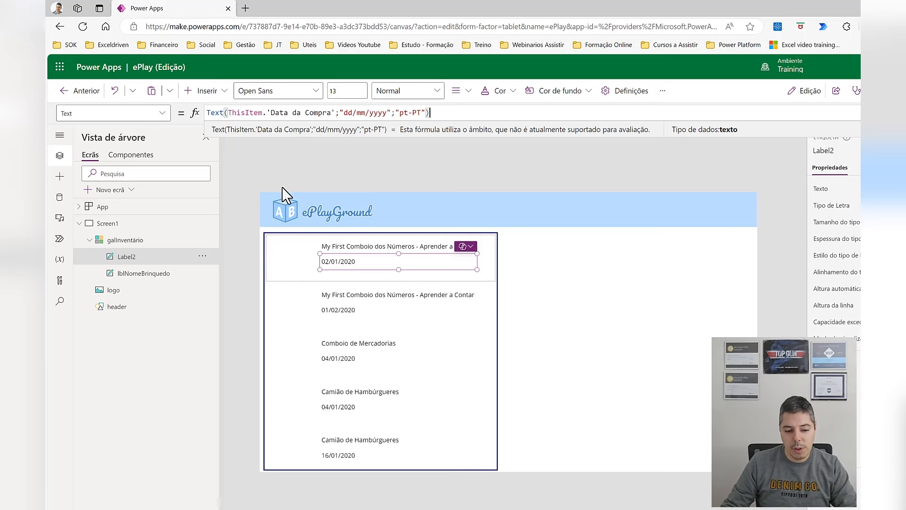
- Prefix the date label's formula with the text "Data de Compra: " joined by &
left_click(209, 118)
type("Data de Com")
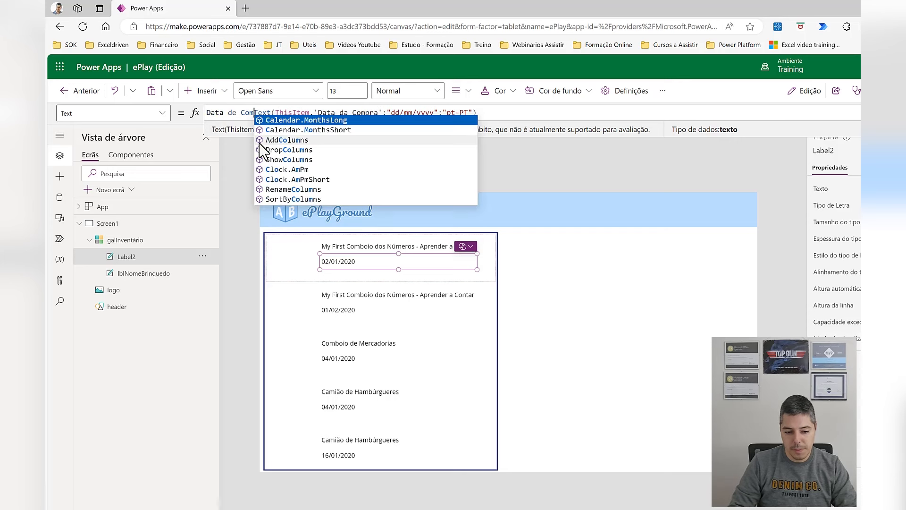
type("pra")
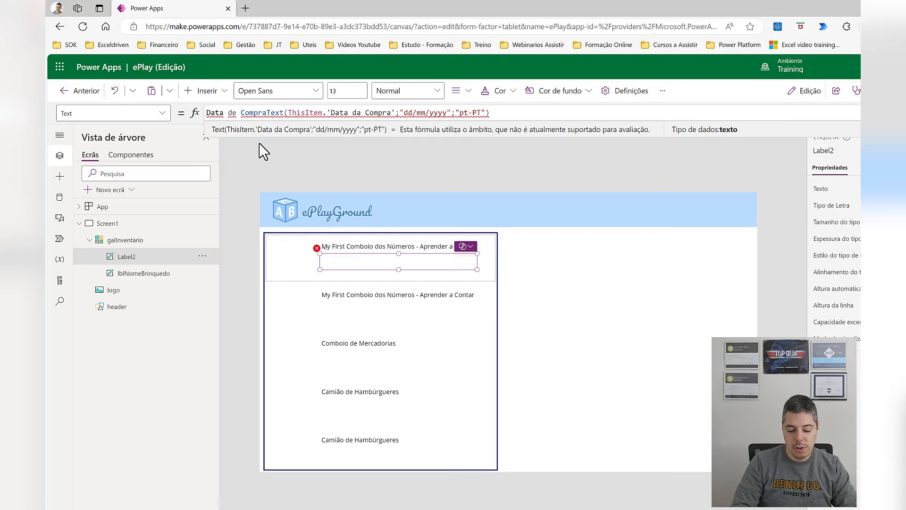
type(": \"& ")
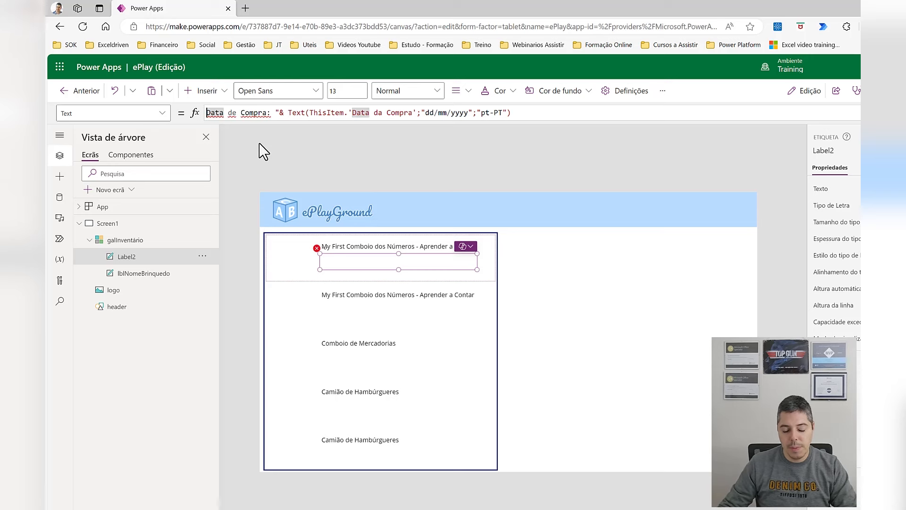
type("\"")
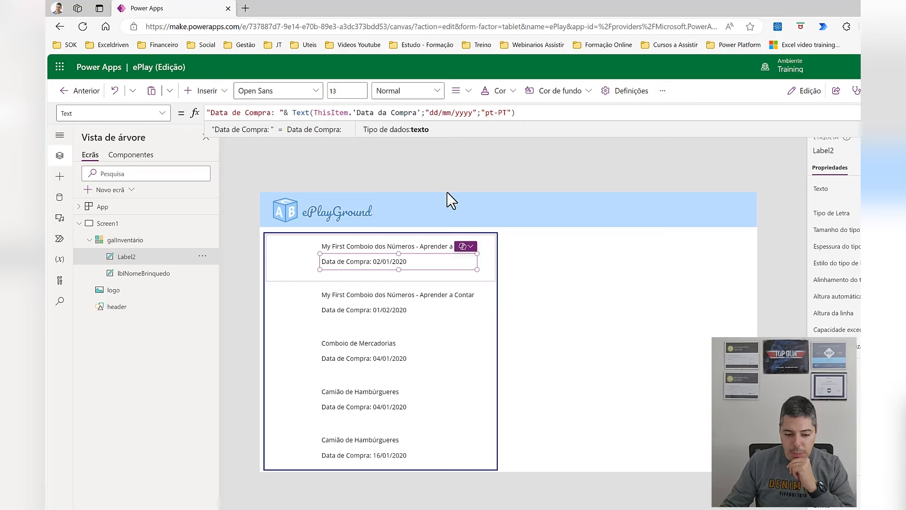
- Shift the toy name and purchase date labels slightly down within the gallery's row template
left_click(459, 174)
left_click(398, 266)
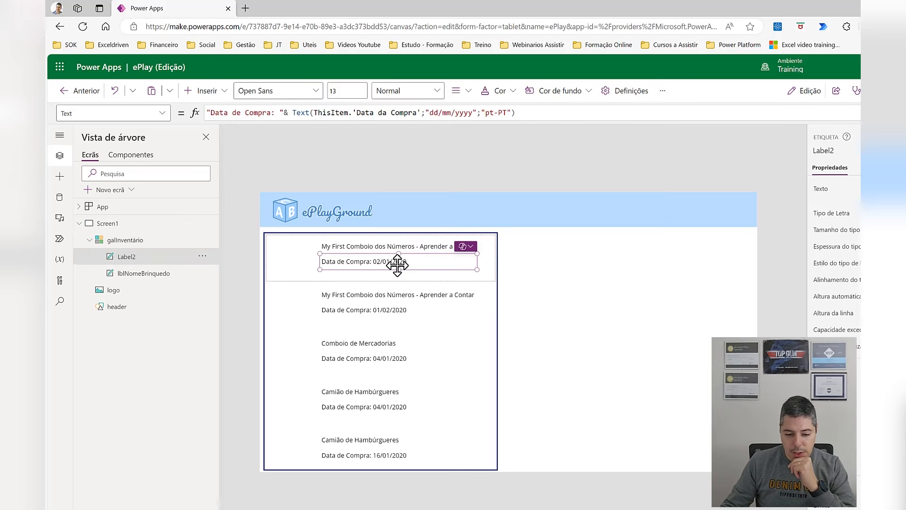
mouse_move(398, 262)
left_mouse_down()
mouse_move(401, 244)
mouse_move(404, 251)
left_mouse_up()
left_click(403, 247)
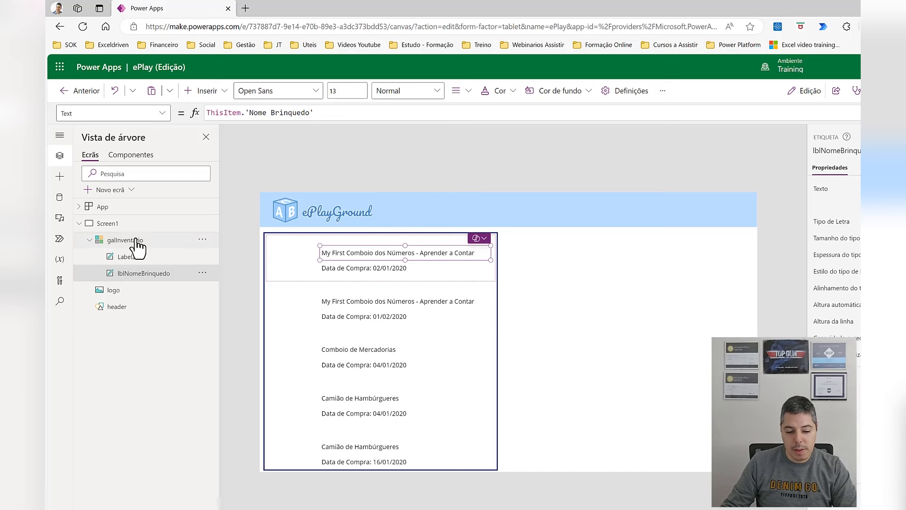
- Insert an image control into the galInventário row template and place it in the empty space left of the two labels
left_click(122, 241)
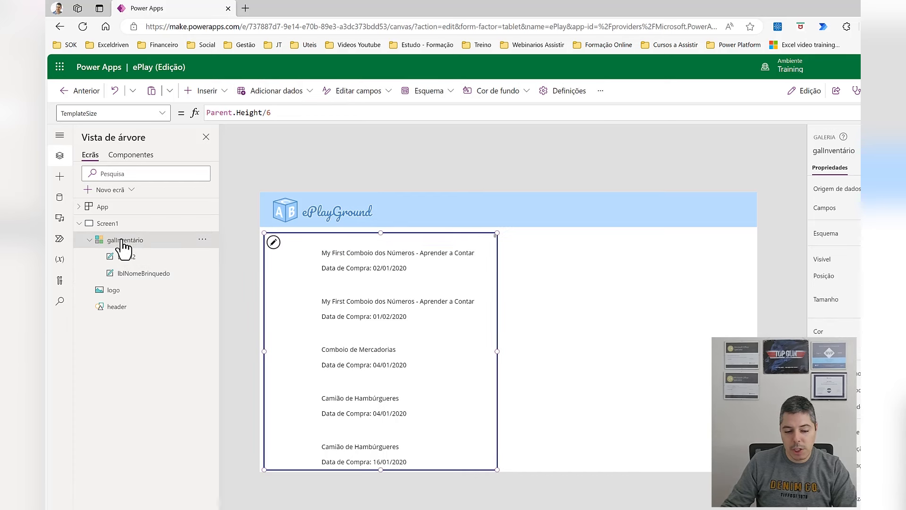
left_click(274, 243)
left_click(212, 92)
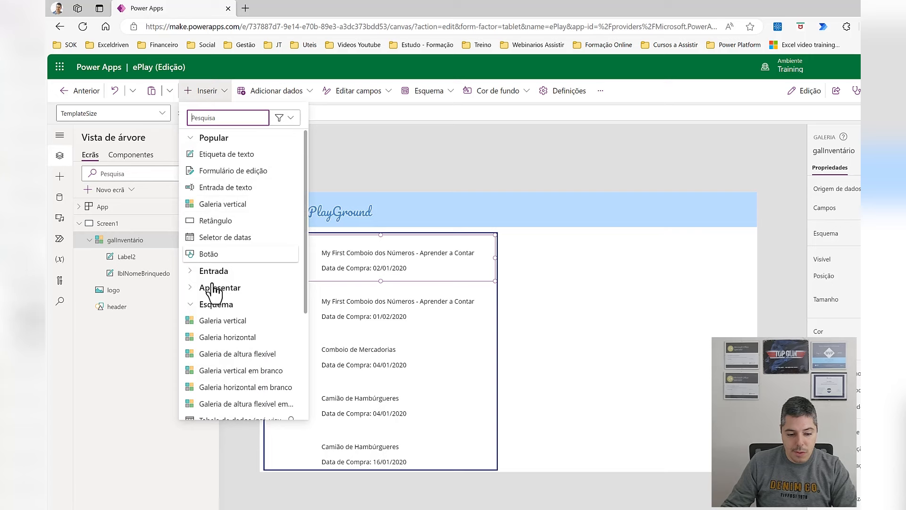
scroll(192, 288, "down", 5)
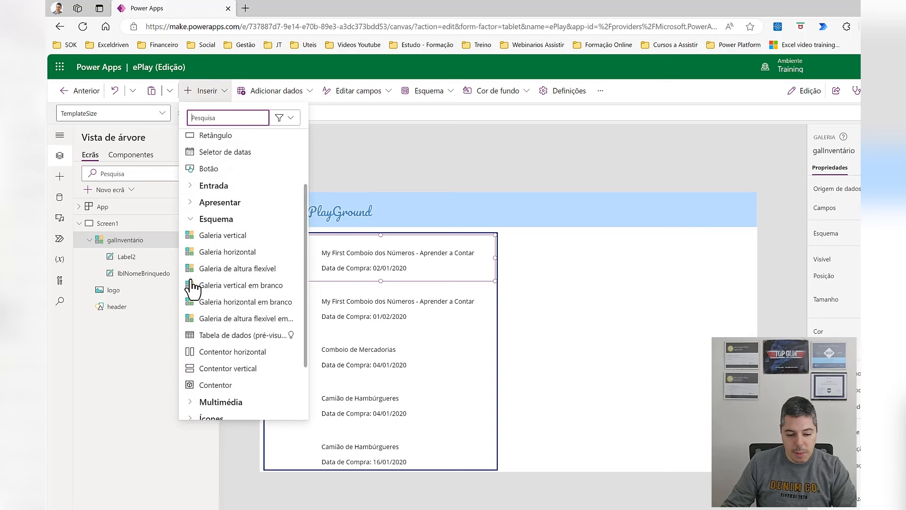
scroll(191, 331, "down", 1)
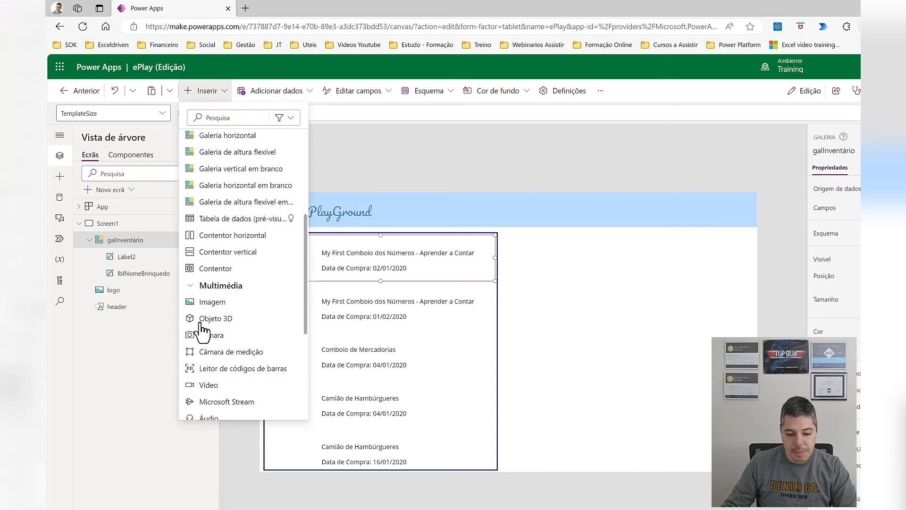
left_click(203, 323)
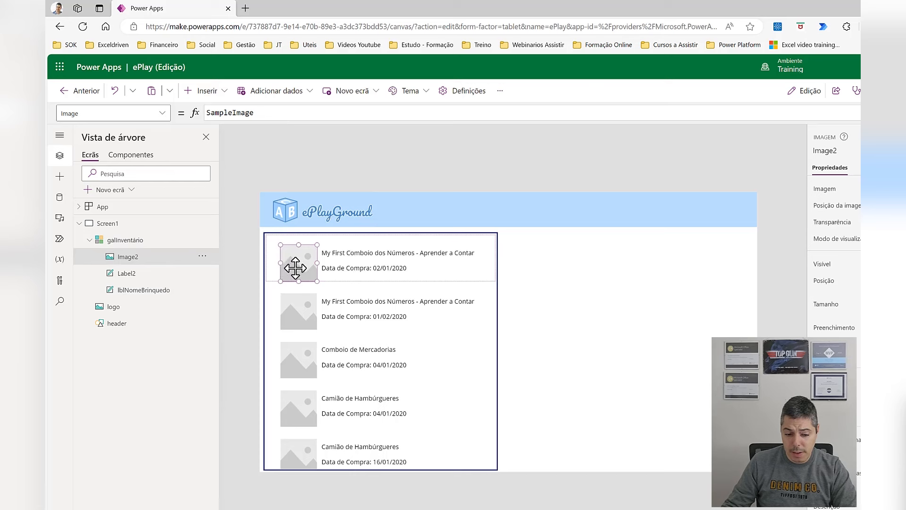
left_click_drag(296, 268, 282, 265)
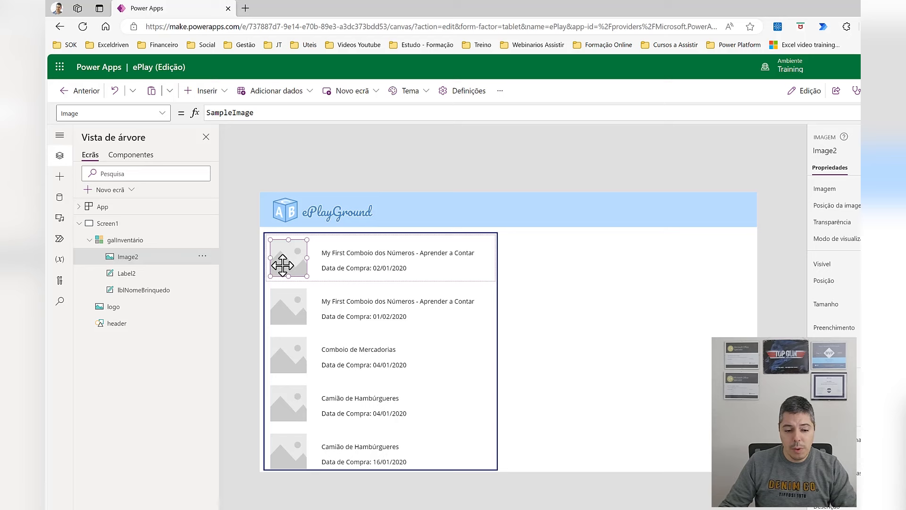
- Replace SampleImage in the new image control's Image formula with ThisItem.IMAGEM
left_click_drag(268, 112, 198, 114)
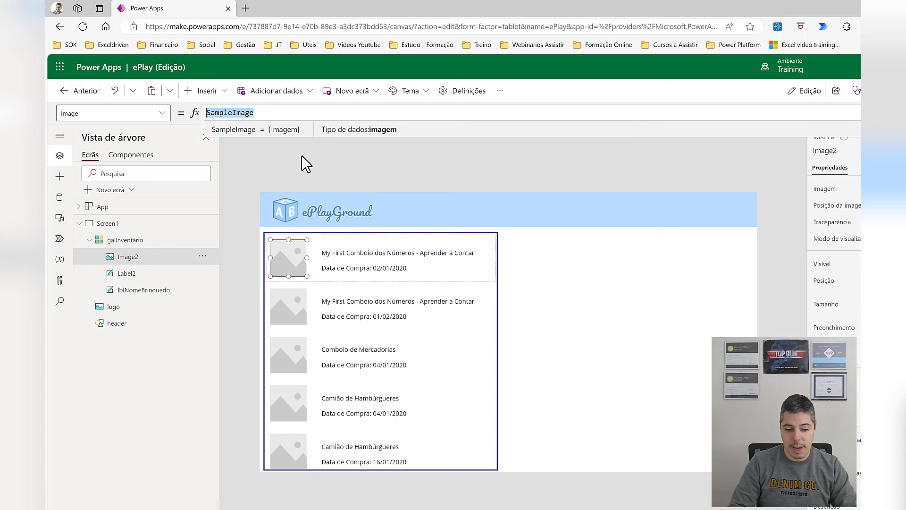
type("ThisIt")
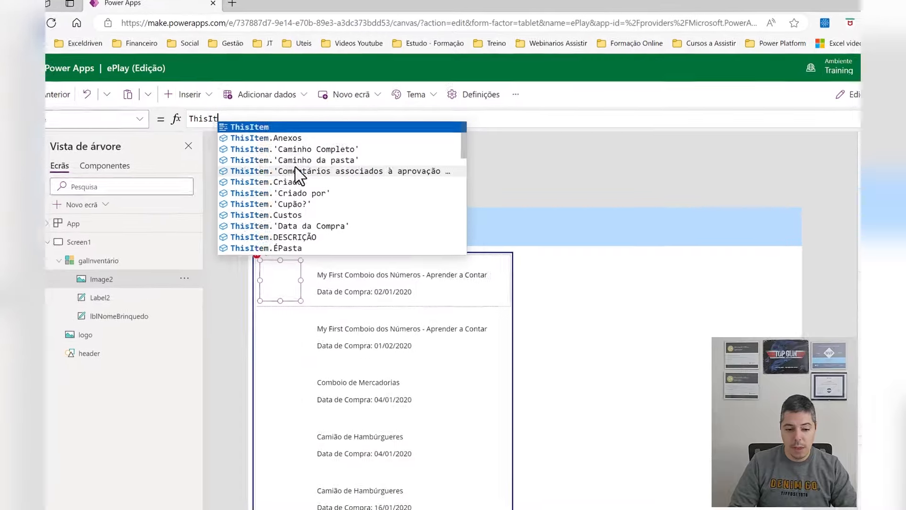
type("em.")
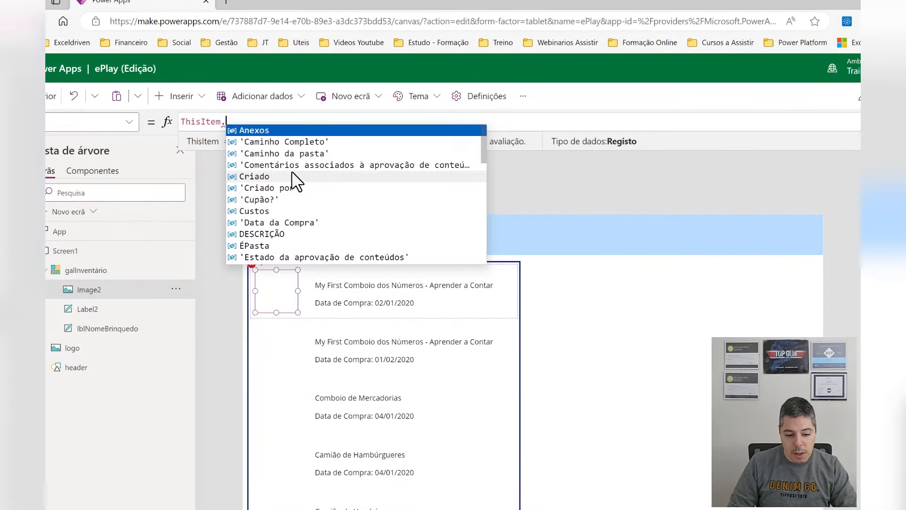
key("Down")
key("Down")
key("Down")
key("Down")
key("Down")
key("Down")
key("Down")
key("Down")
key("Down")
key("Down")
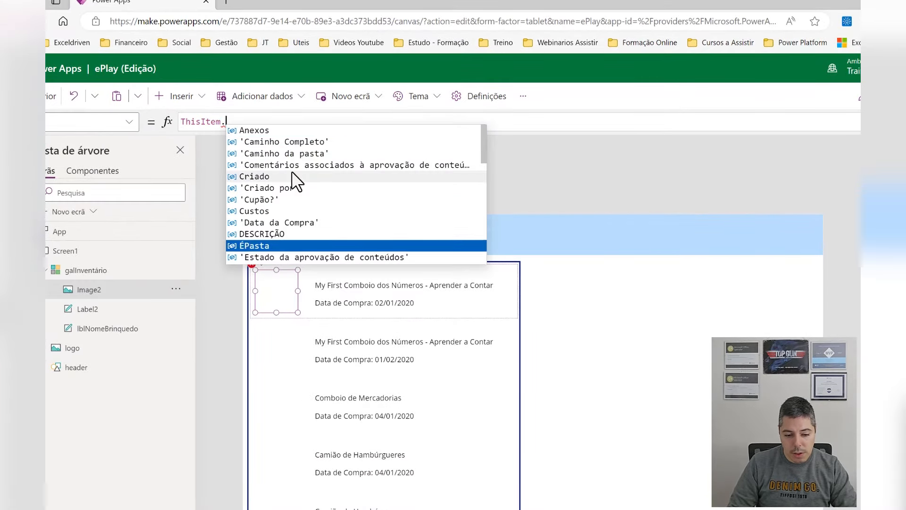
key("Down")
key("Down")
key("Down")
key("Down")
key("Down")
key("Down")
key("Down")
key("Down")
key("Down")
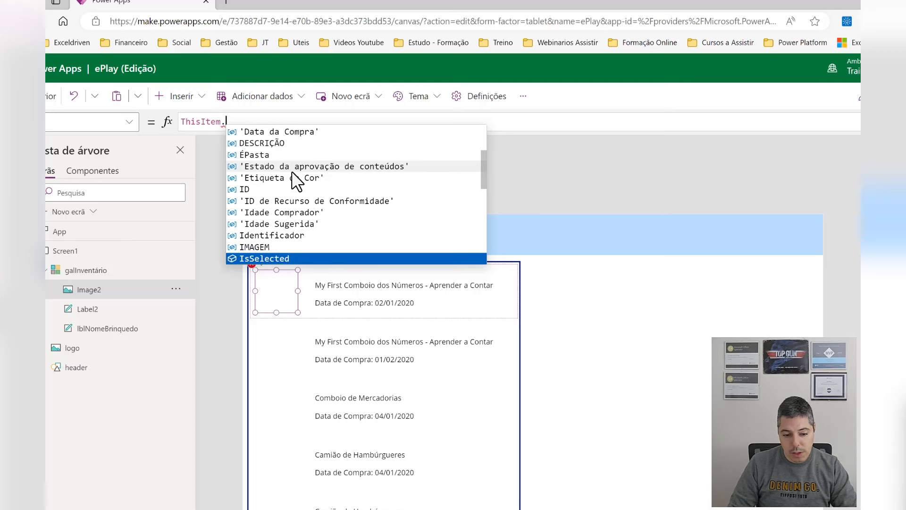
key("Up")
key("Tab")
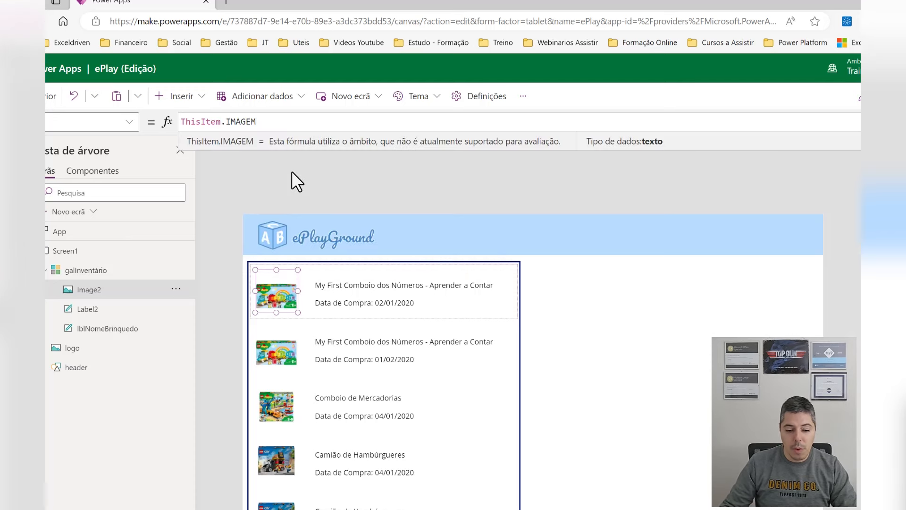
- Browse the gallery's records on the canvas to check each row's picture, toy name and purchase date, ending back at the first record
left_click(336, 191)
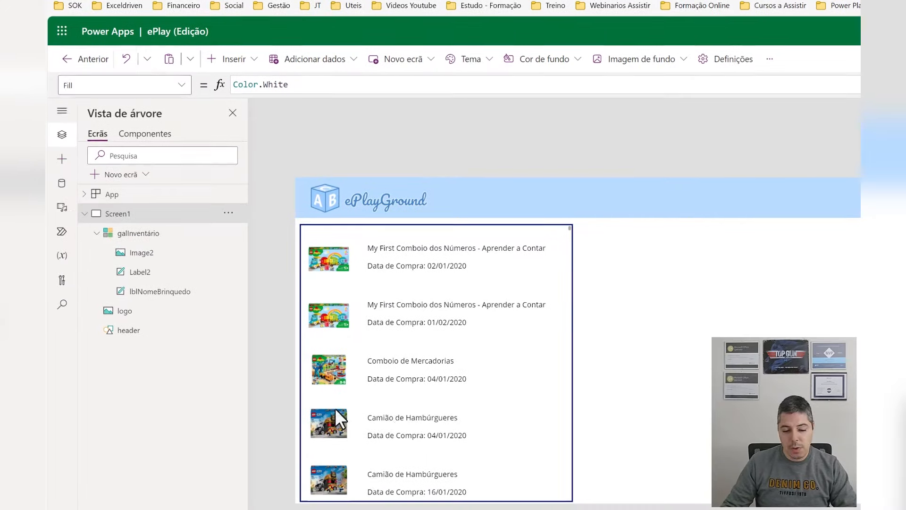
key("alt")
scroll(488, 302, "down", 7)
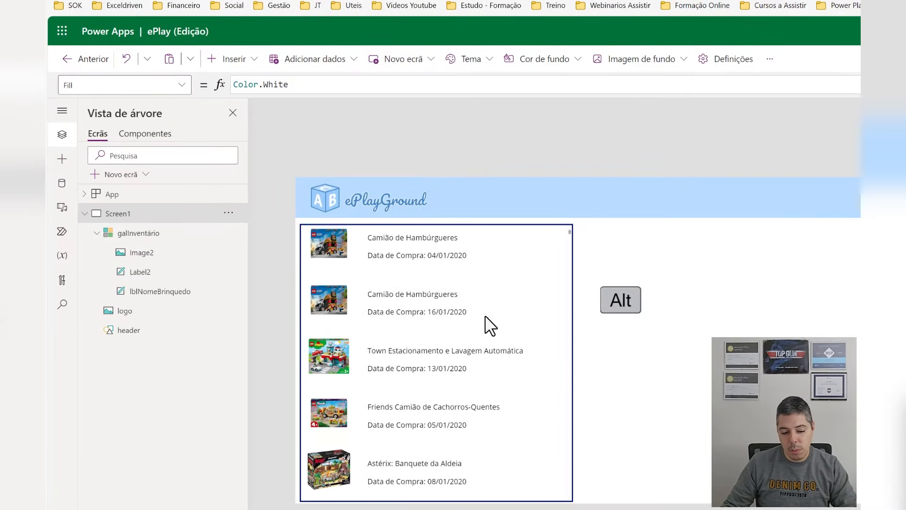
scroll(483, 325, "down", 14)
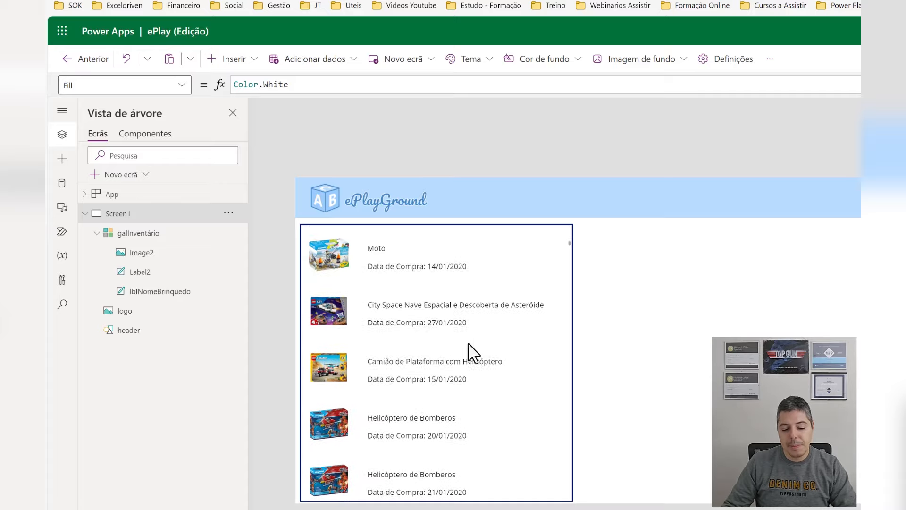
scroll(462, 362, "down", 12)
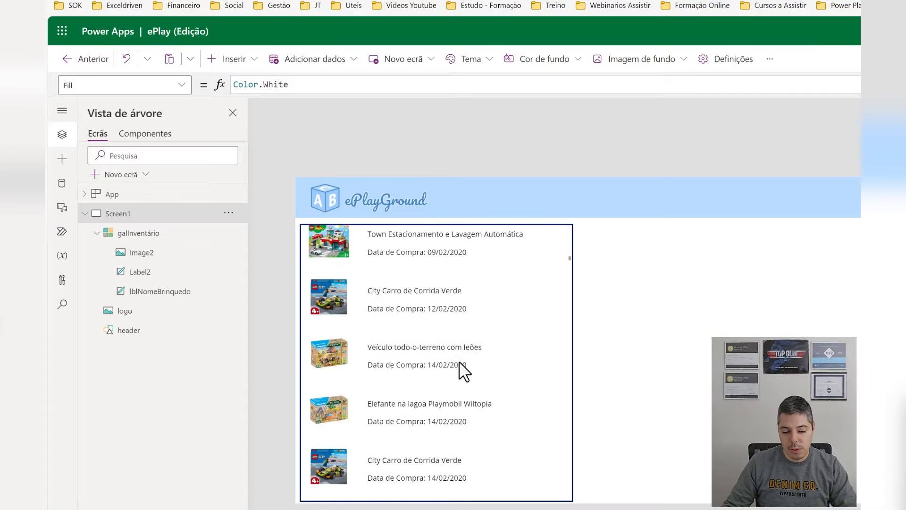
scroll(455, 381, "down", 8)
scroll(456, 382, "up", 14)
scroll(458, 387, "up", 15)
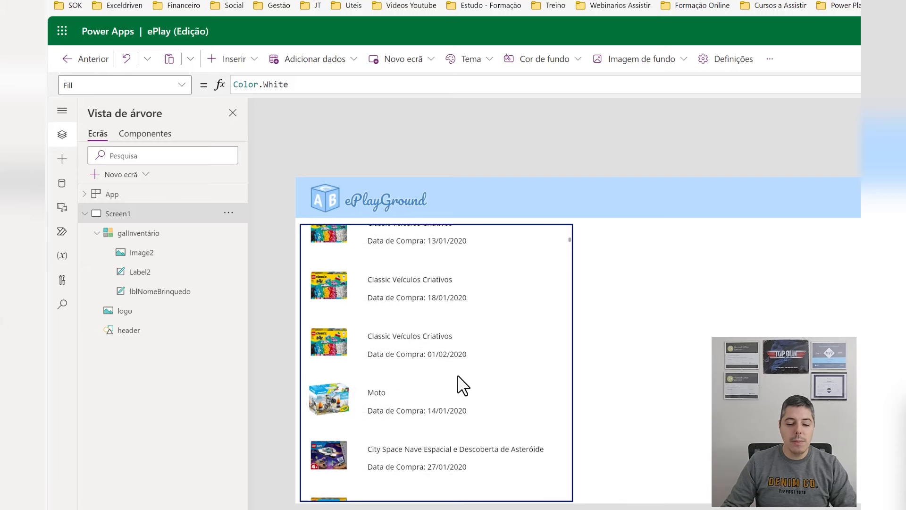
scroll(457, 373, "up", 3)
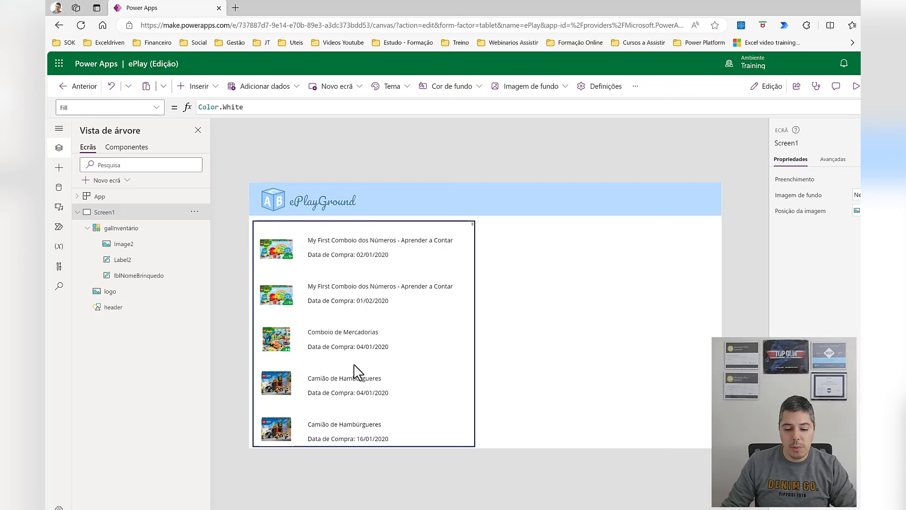
- Insert a document-with-content icon into the galInventário row template and place it, slightly reduced, at the row's lower right
left_click(426, 253)
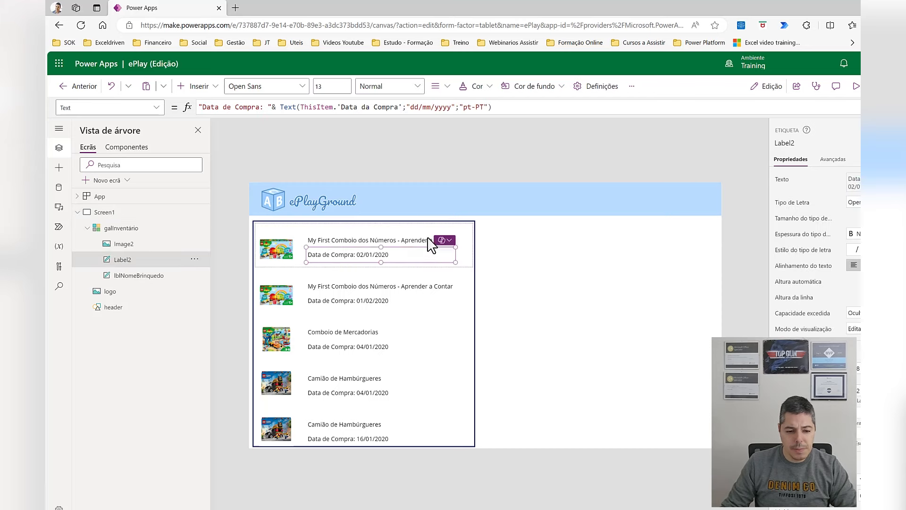
left_click(205, 90)
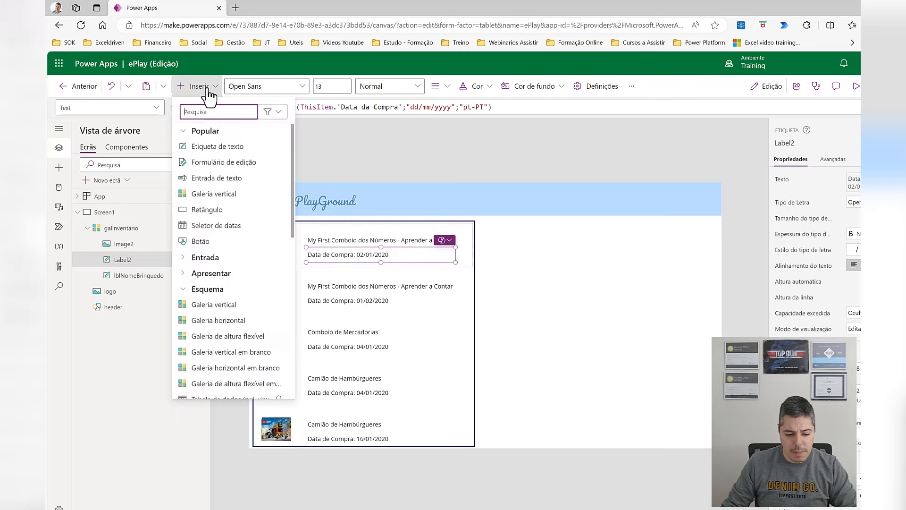
scroll(239, 255, "down", 3)
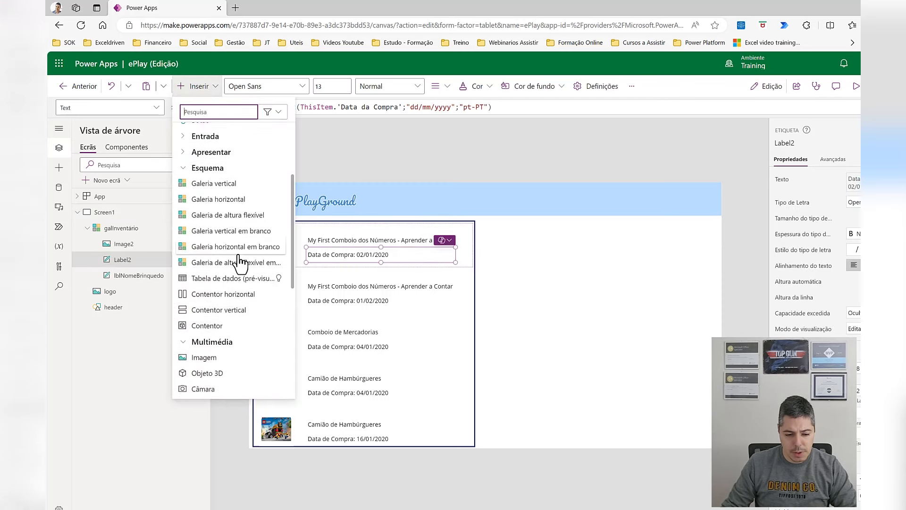
scroll(240, 262, "down", 2)
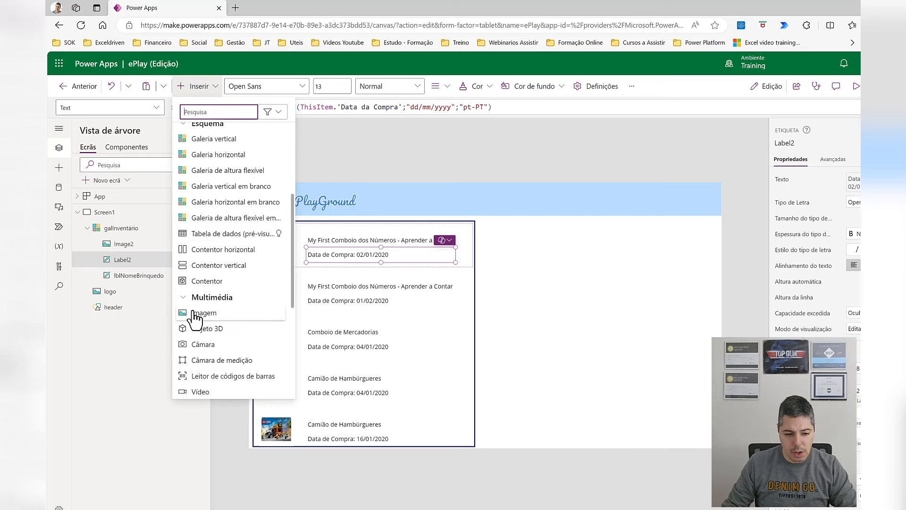
scroll(189, 315, "down", 2)
scroll(193, 316, "down", 1)
scroll(189, 314, "up", 4)
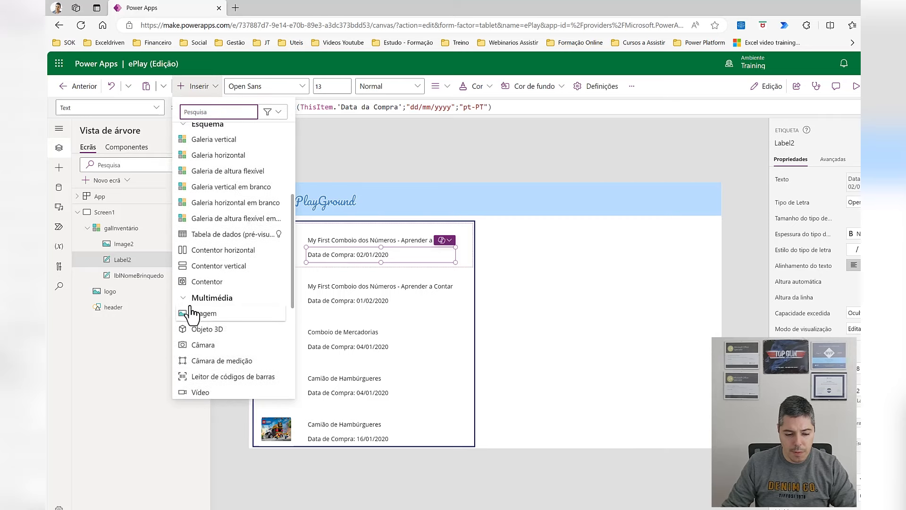
scroll(196, 274, "down", 3)
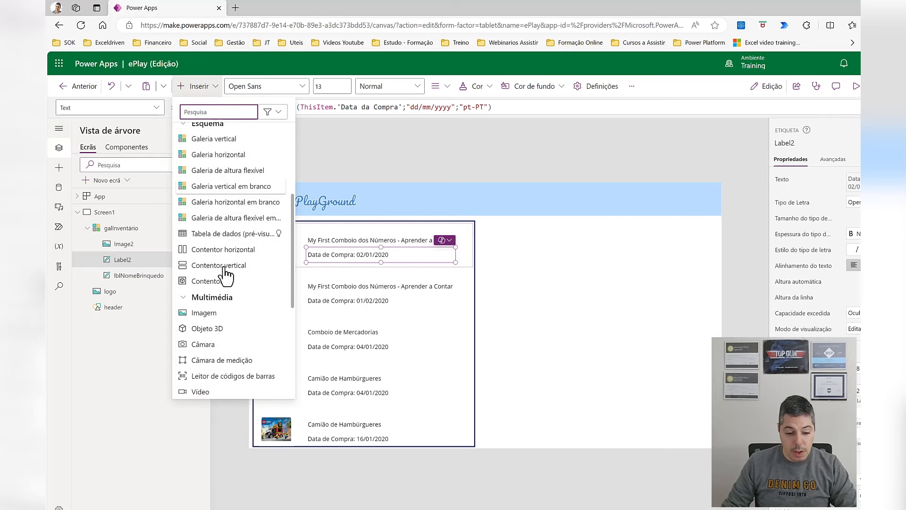
scroll(225, 276, "down", 3)
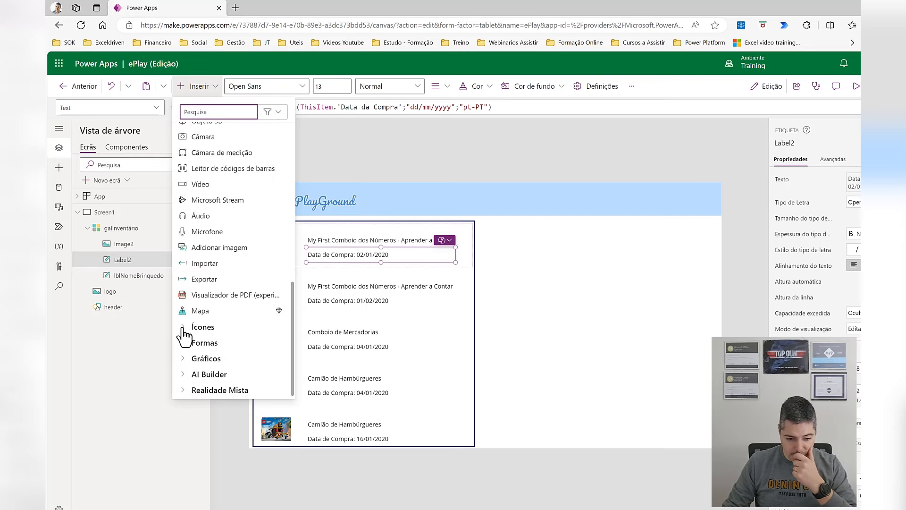
scroll(183, 335, "down", 5)
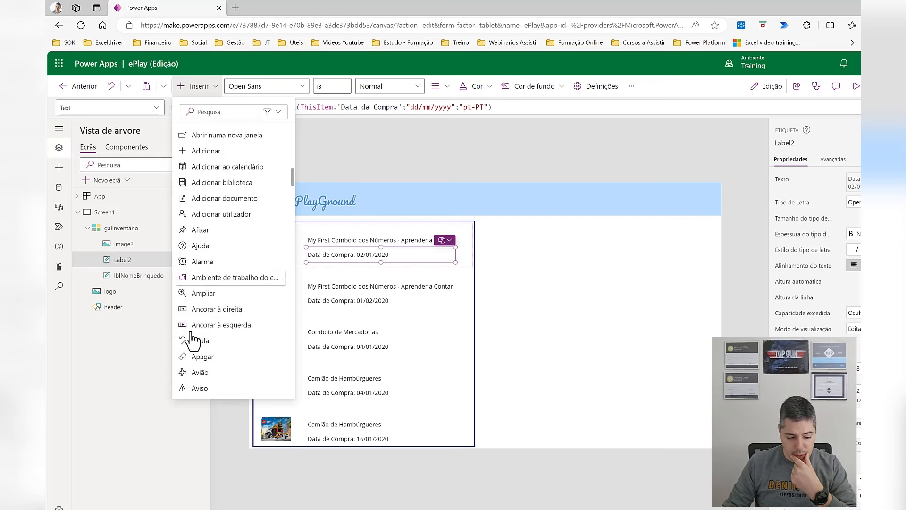
scroll(230, 343, "down", 10)
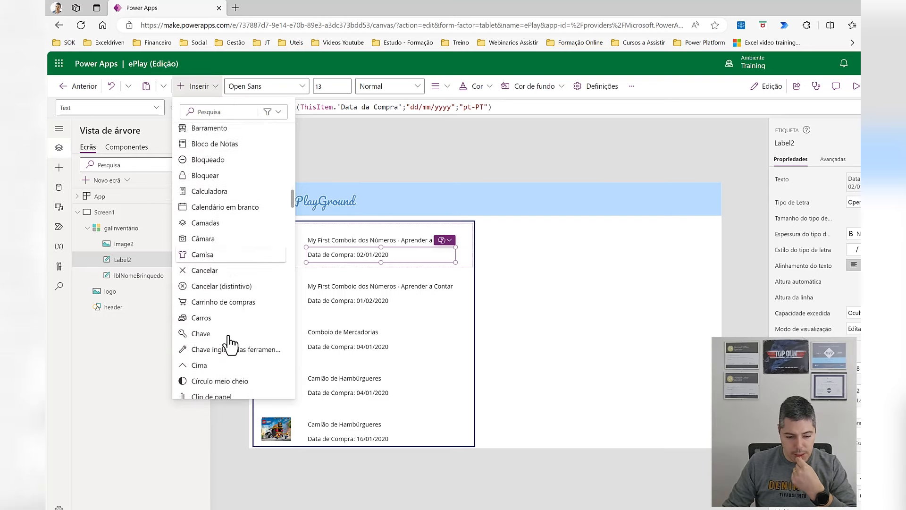
scroll(230, 344, "down", 8)
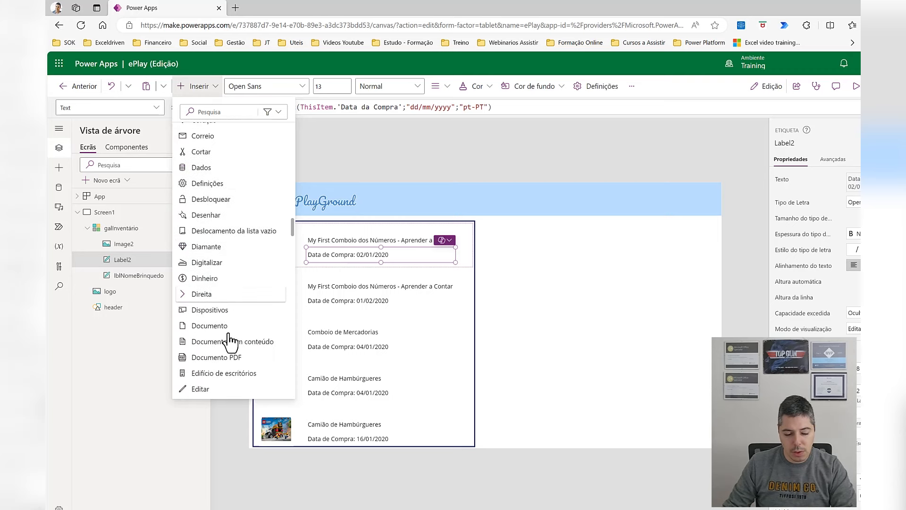
left_click(230, 306)
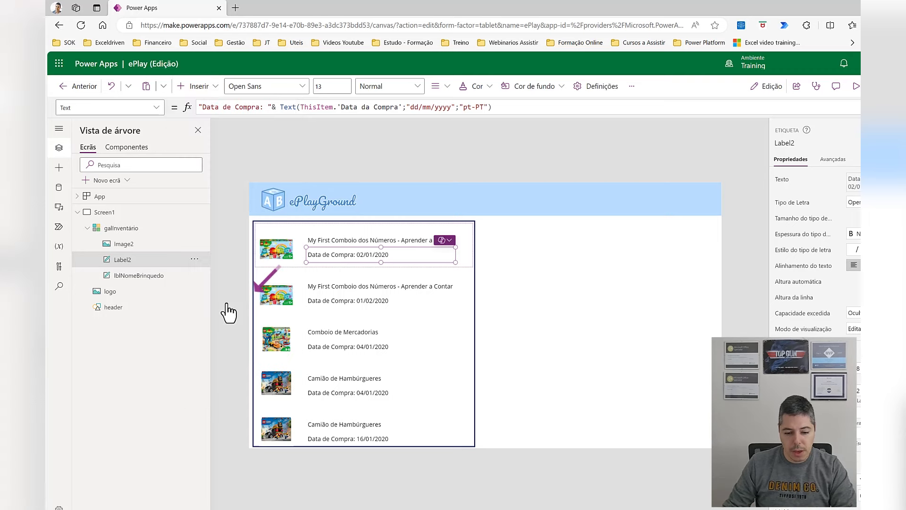
left_click_drag(278, 247, 455, 256)
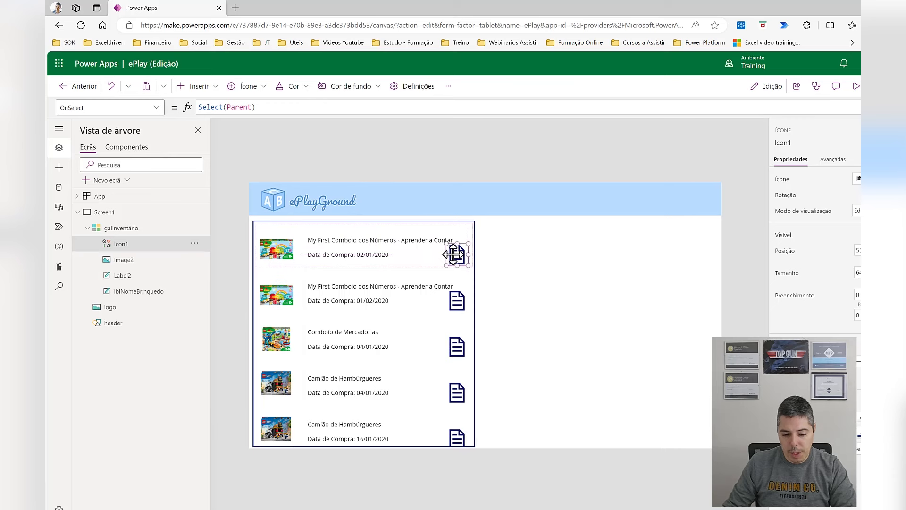
mouse_move(448, 246)
left_mouse_down()
mouse_move(462, 257)
mouse_move(450, 258)
left_mouse_up()
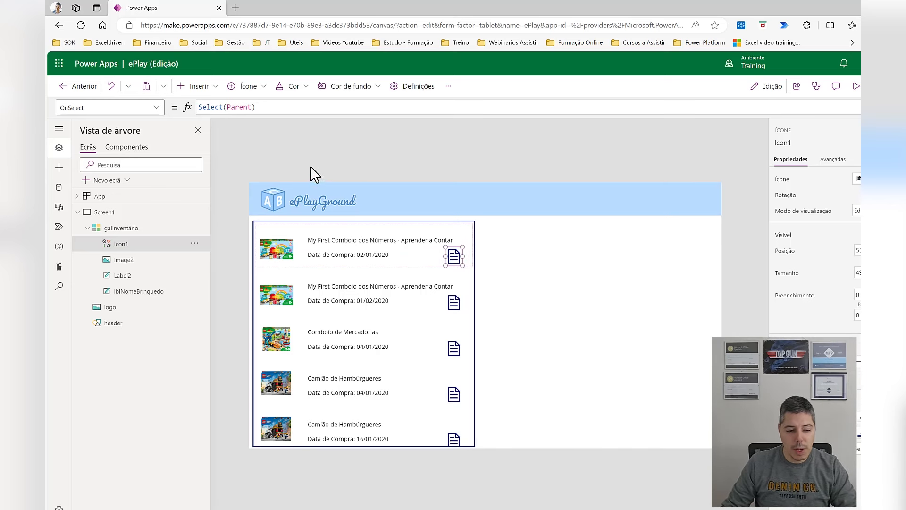
- In the document icon's Color formula, start an If ahead of the RGBA value with ThisItem.IsSelected as its condition
left_click(156, 108)
scroll(137, 206, "down", 5)
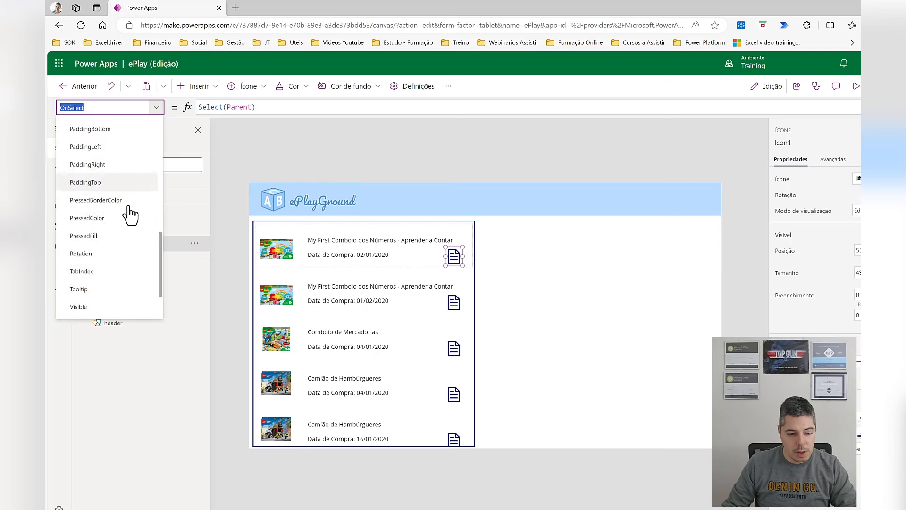
scroll(131, 213, "up", 5)
scroll(131, 211, "up", 3)
left_click(125, 178)
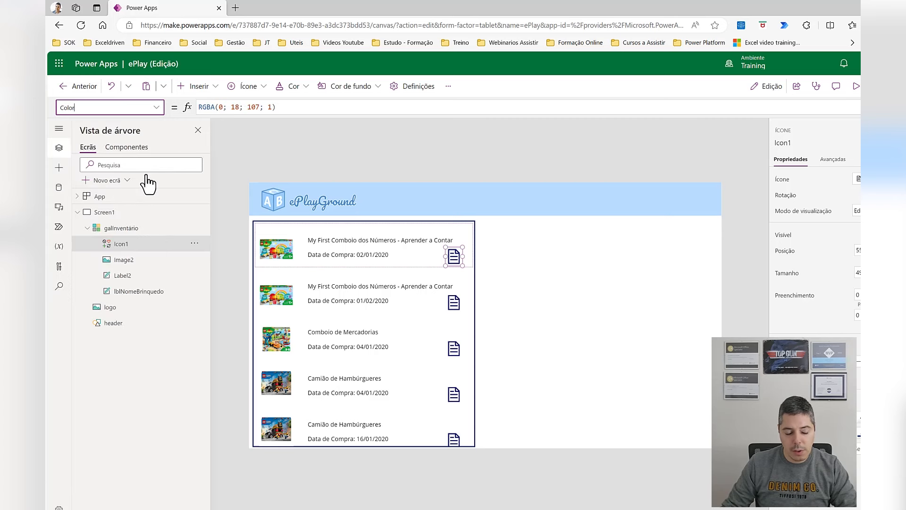
left_click(291, 107)
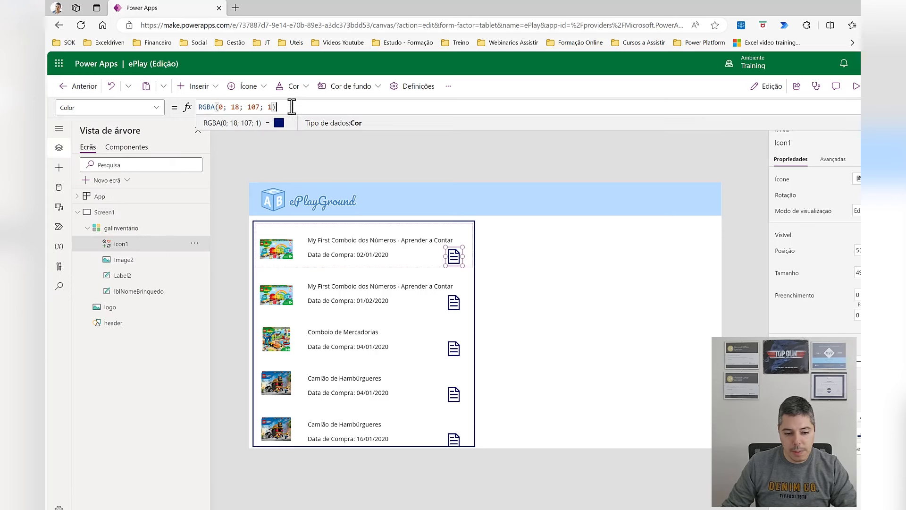
left_click(199, 108)
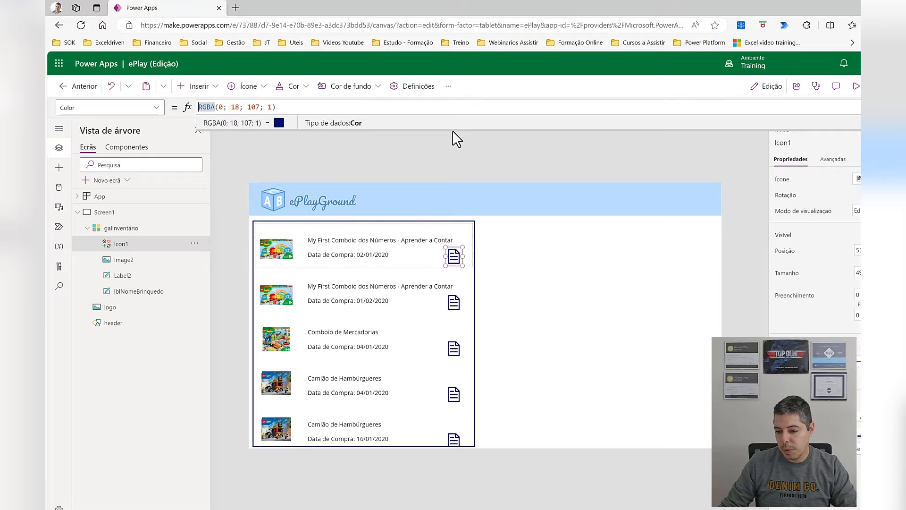
left_click(876, 86)
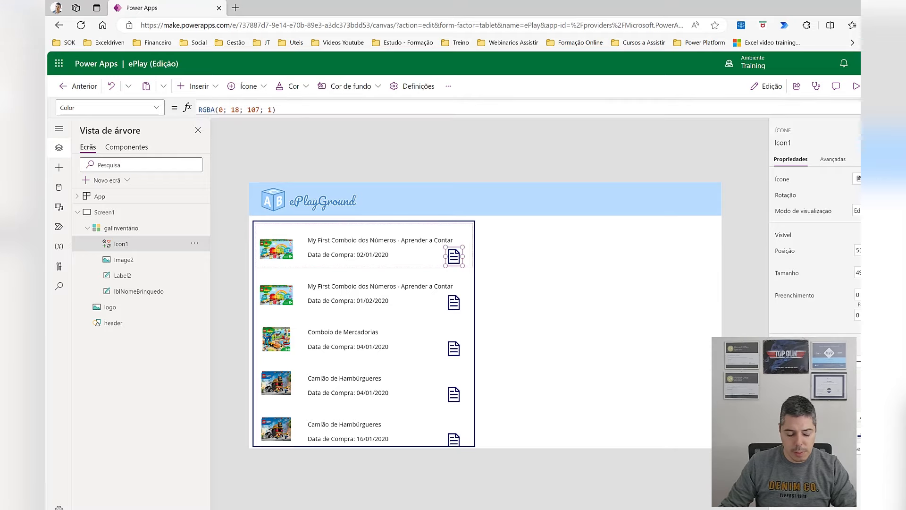
left_click(289, 110)
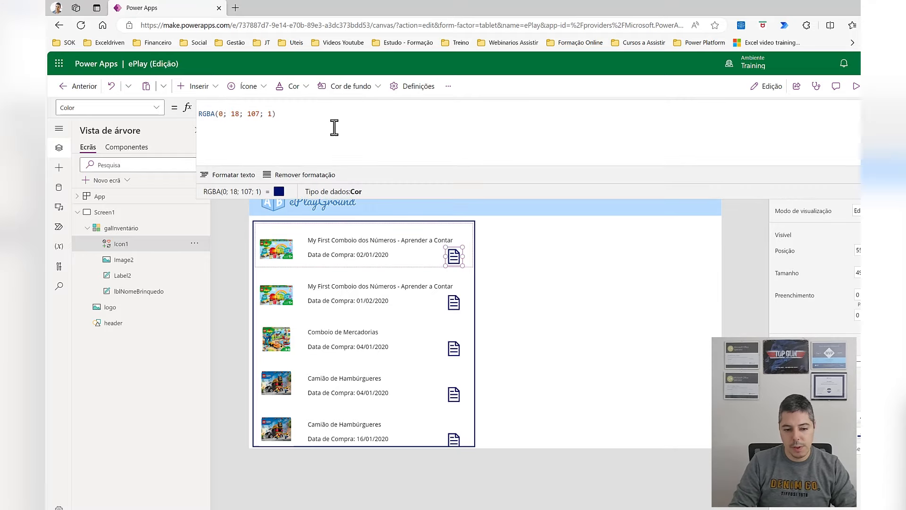
key("Up")
type("If(")
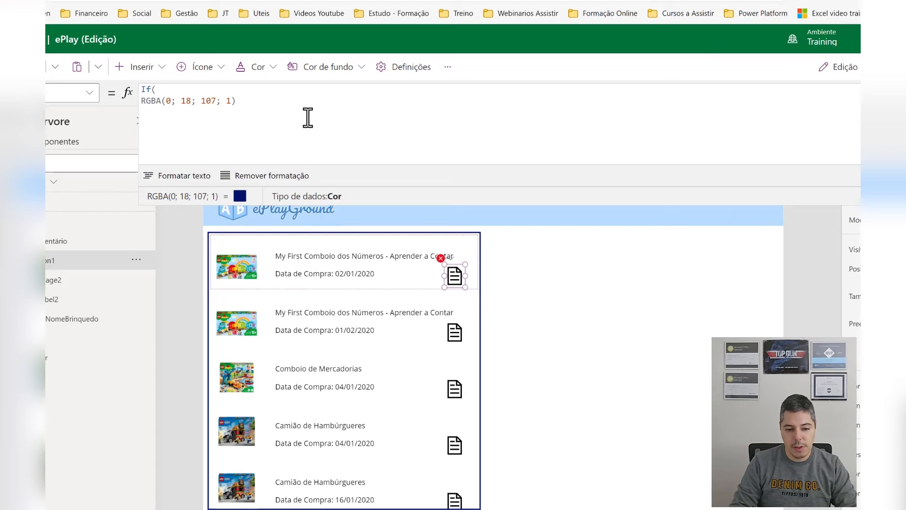
type(" This")
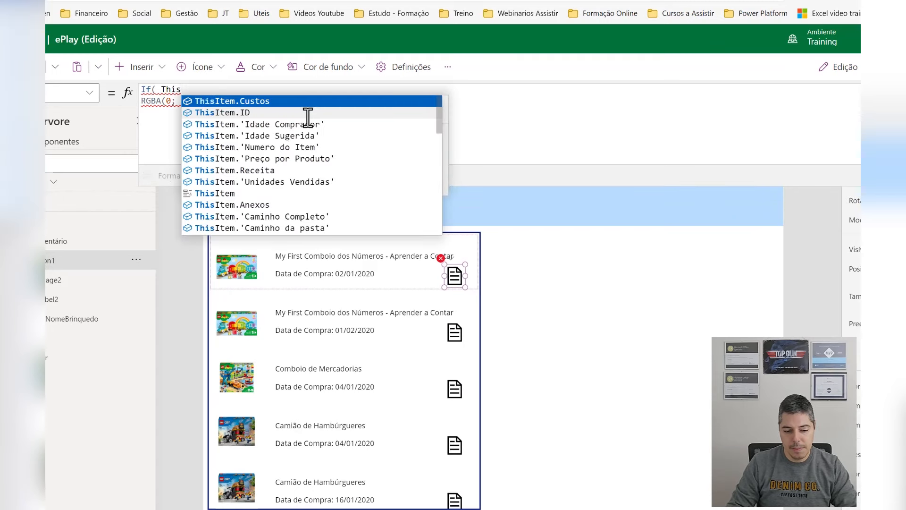
key("Down")
key("Down")
key("Down")
key("Down")
key("Down")
key("Down")
key("Down")
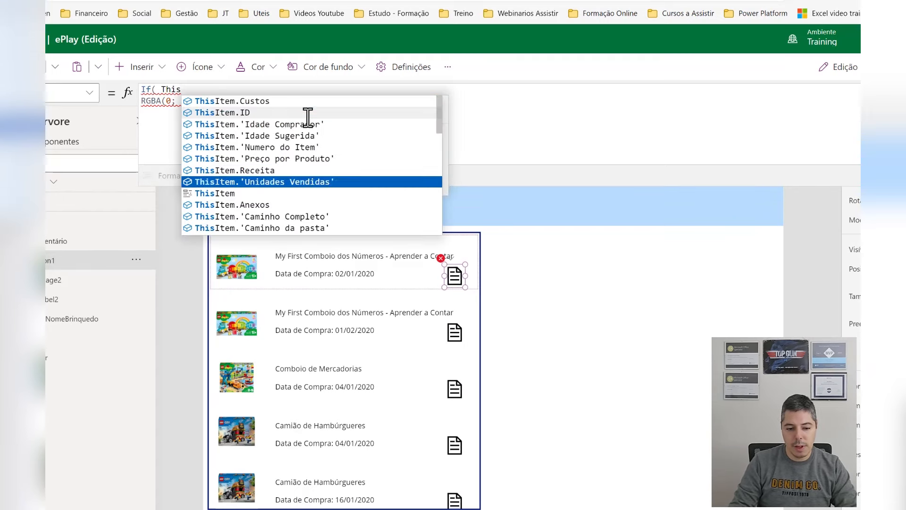
type("Item.se")
key("BackSpace")
key("BackSpace")
key("BackSpace")
type(".is")
key("Tab")
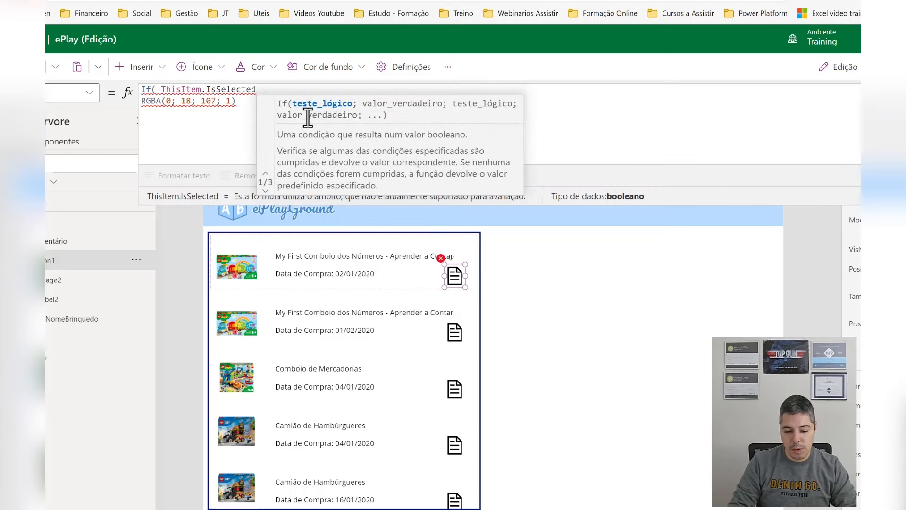
- Complete the icon's Color If with CorAlternativa for the selected row and CorBase otherwise, removing the old RGBA value
type(";")
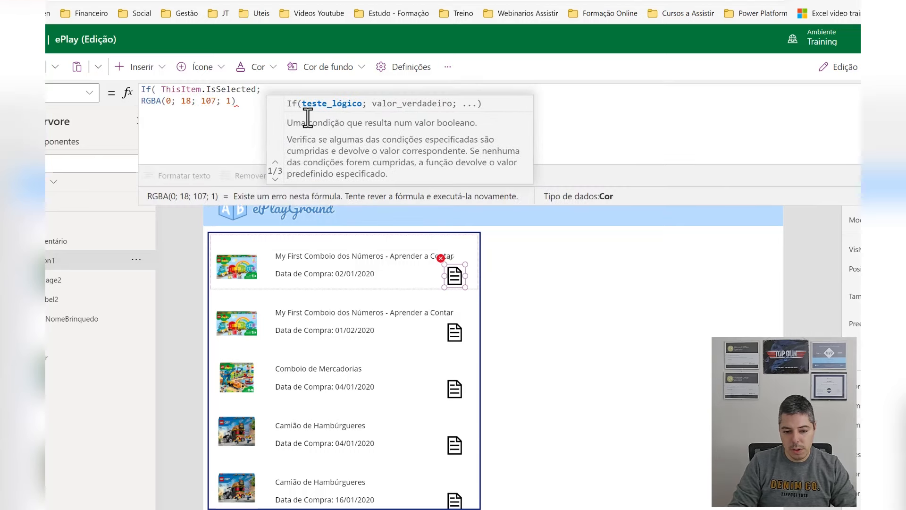
type(" cor")
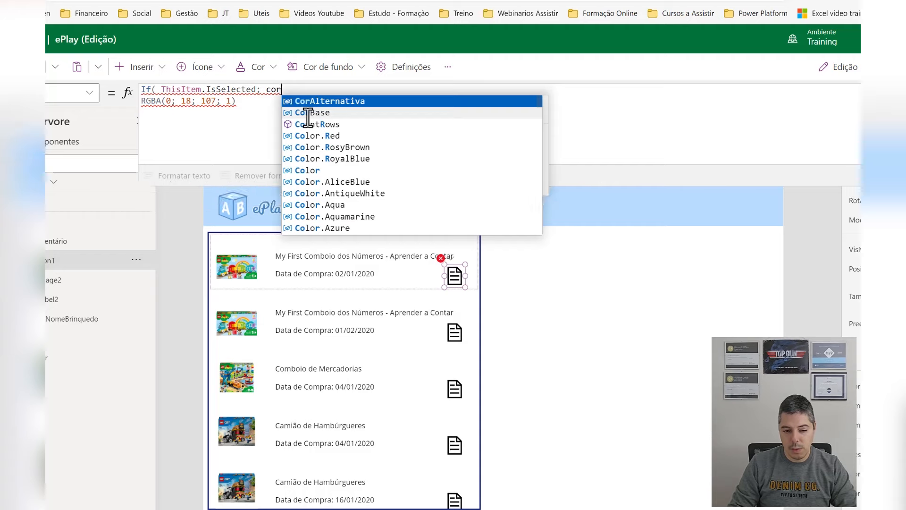
key("Tab")
type("; corba")
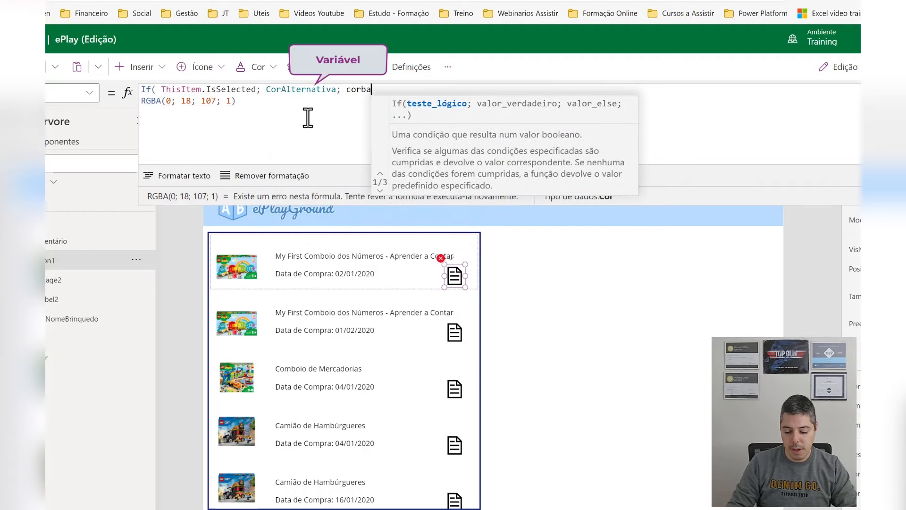
key("Tab")
type("=")
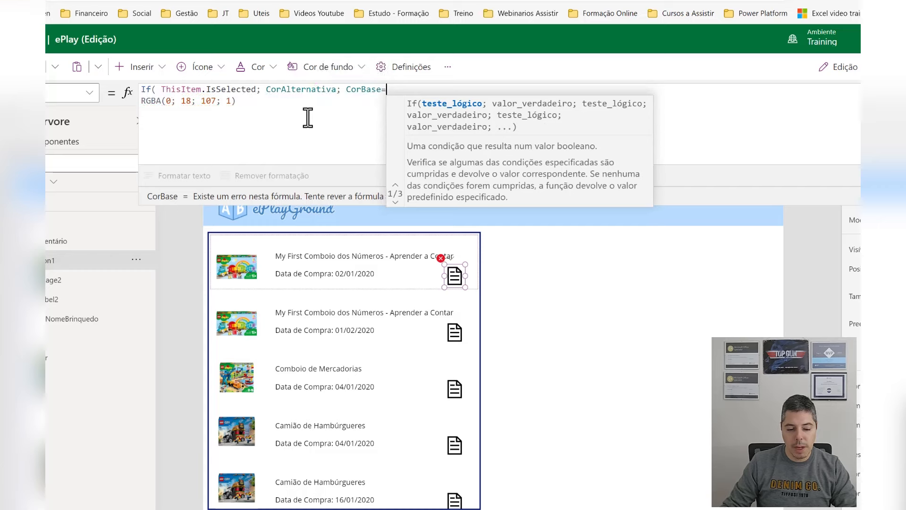
left_click_drag(257, 102, 134, 100)
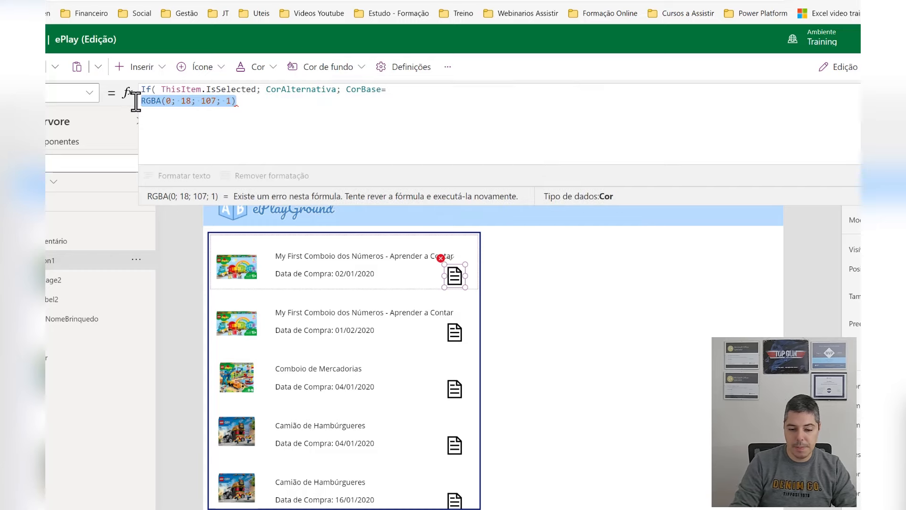
key("BackSpace")
key("BackSpace")
key("BackSpace")
type(")")
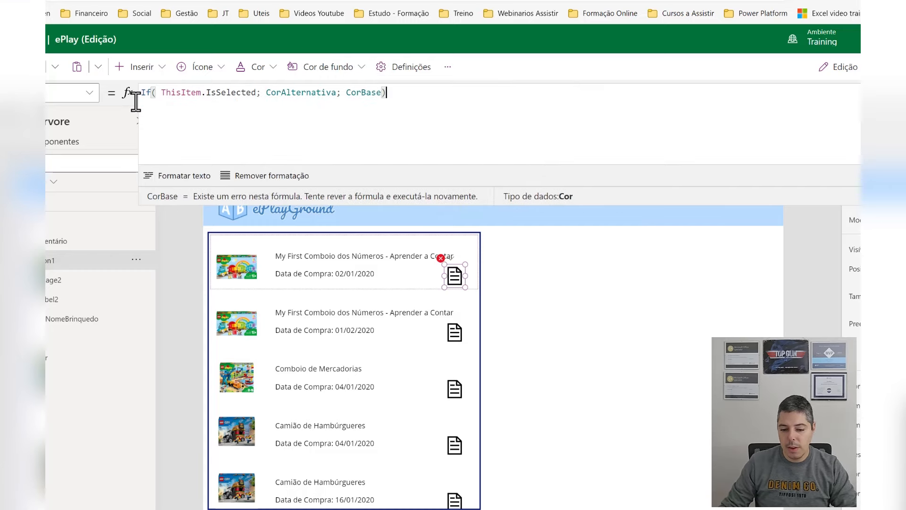
left_click(828, 250)
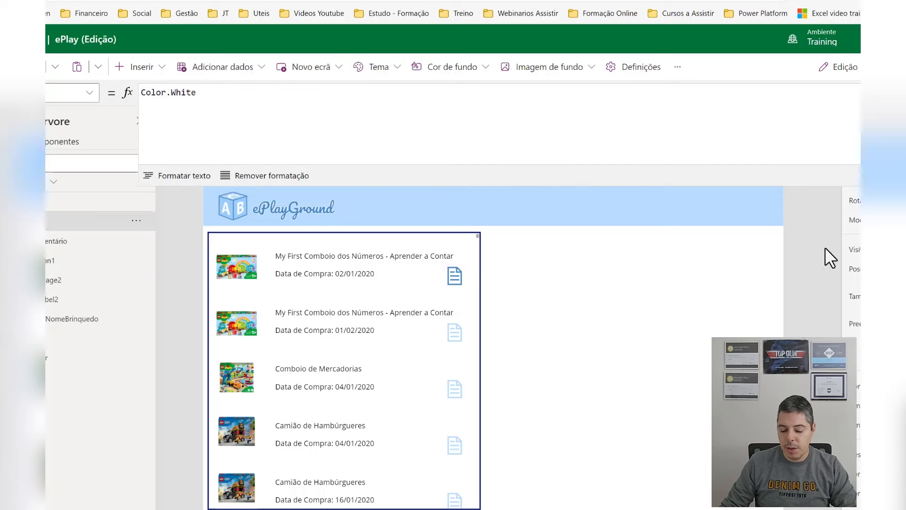
- Select different records in the gallery one after another to check how the document icon's color responds, ending on the second record
key("alt")
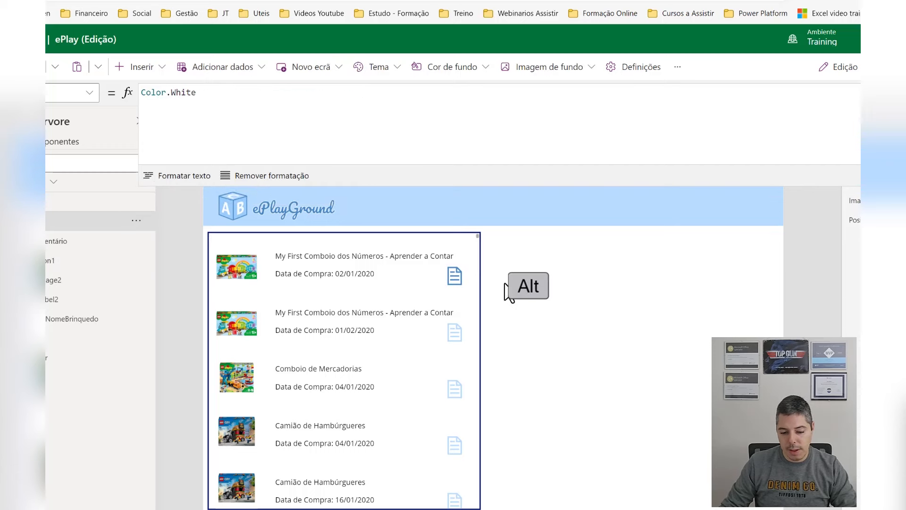
left_click(392, 336, "alt")
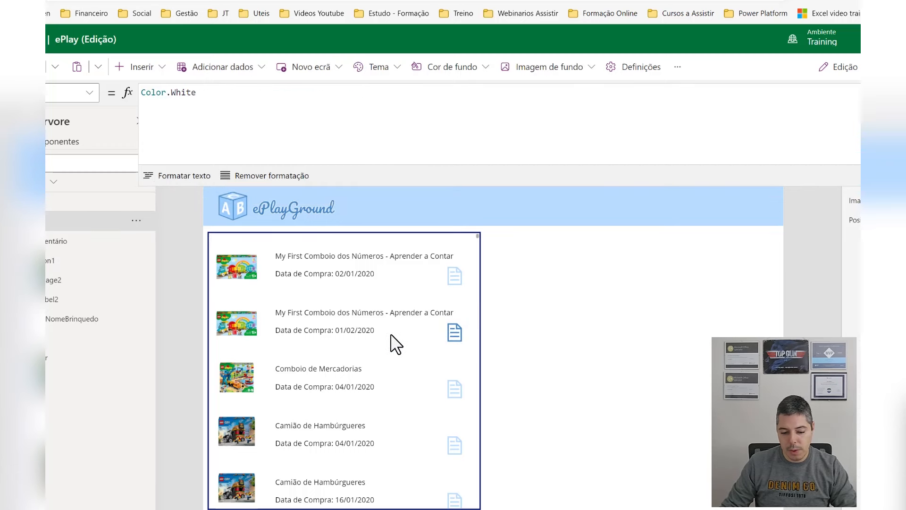
left_click(376, 383, "alt")
left_click(369, 439, "alt")
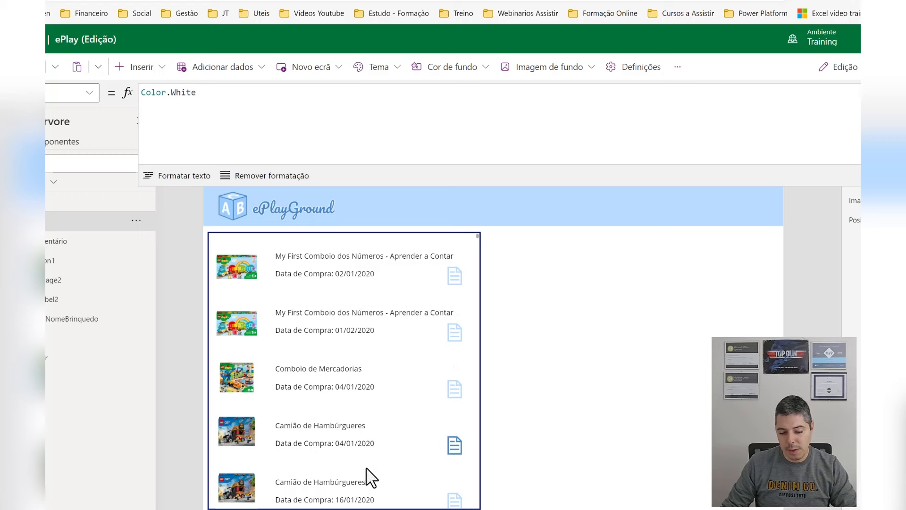
left_click(371, 489, "alt")
left_click(357, 390, "alt")
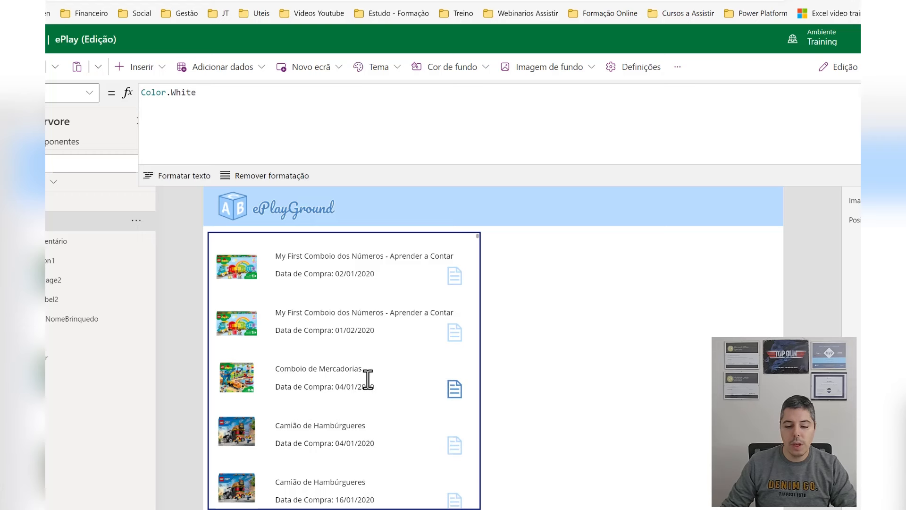
left_click(360, 329, "alt")
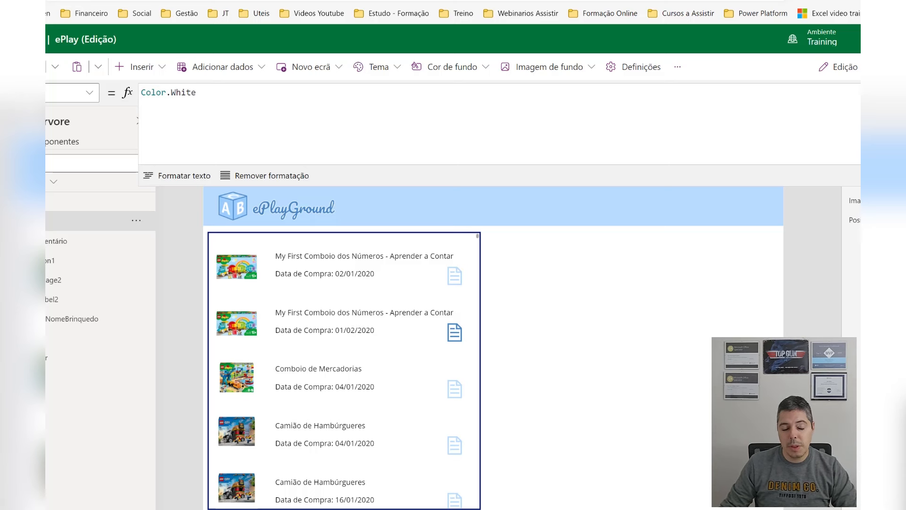
- Insert a text label on Screen1 outside the gallery, place it in the blank area beside galInventário and enlarge it
left_click(697, 272)
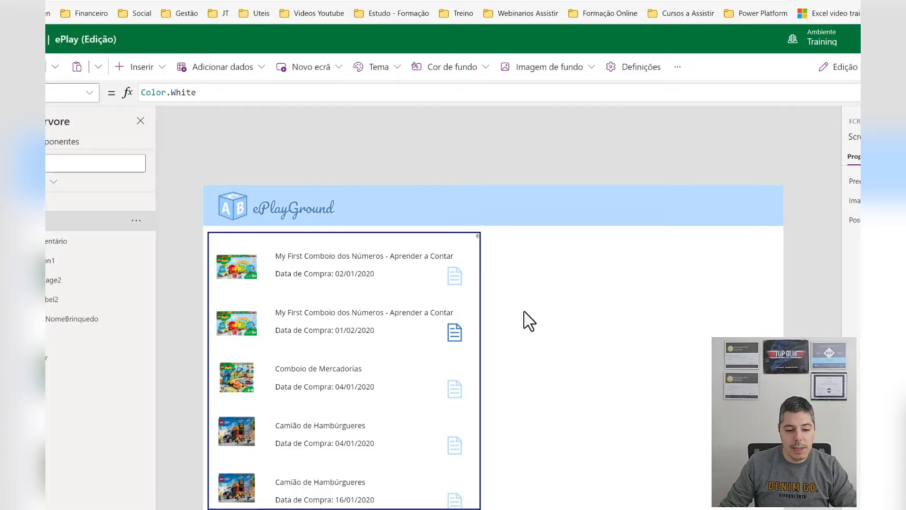
left_click(146, 72)
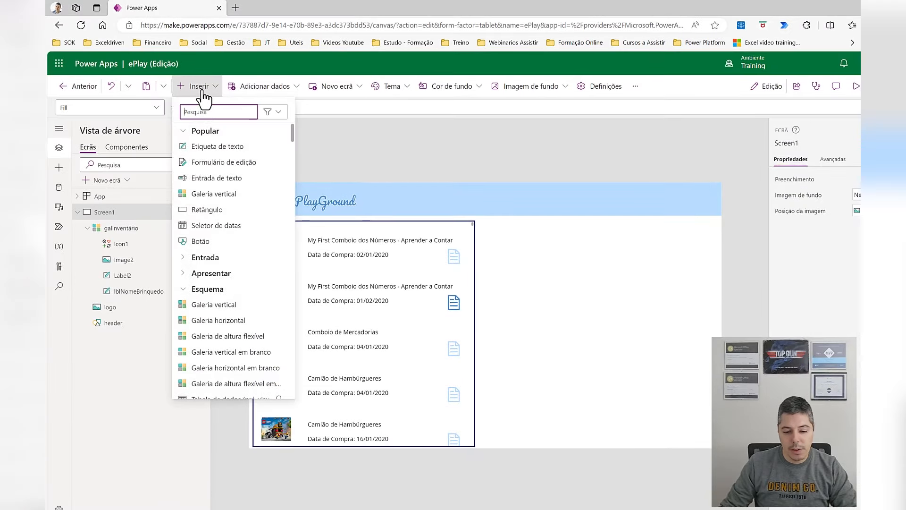
left_click(215, 149)
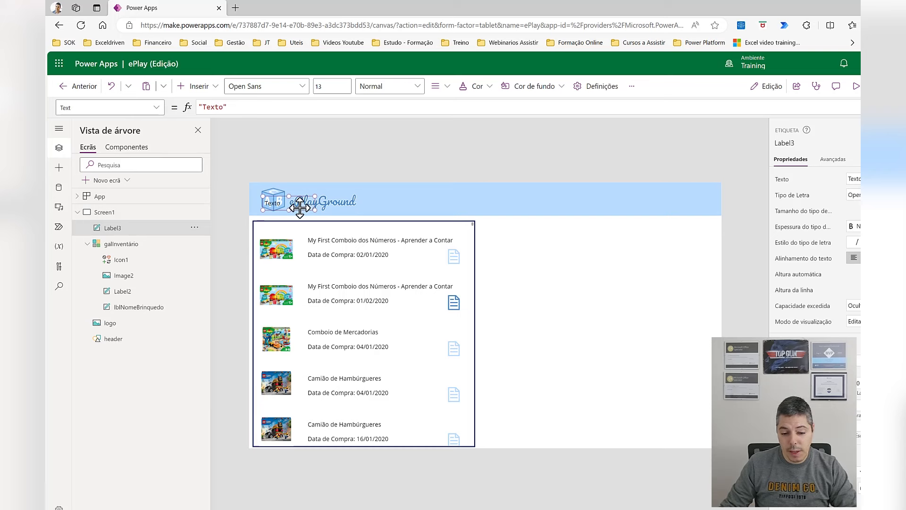
left_click_drag(299, 204, 615, 299)
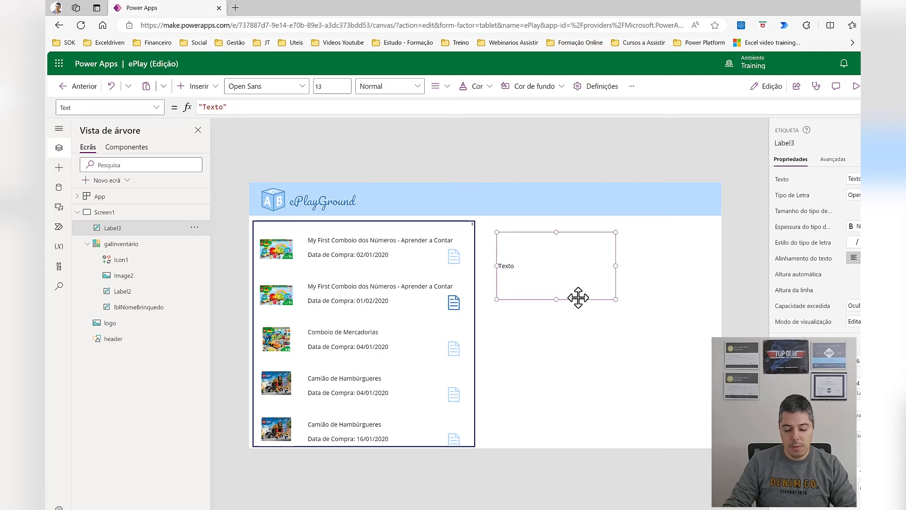
- Replace the new label's default text with a reference to galInventário.Selected
left_click_drag(226, 108, 131, 92)
type("Gal")
key("Tab")
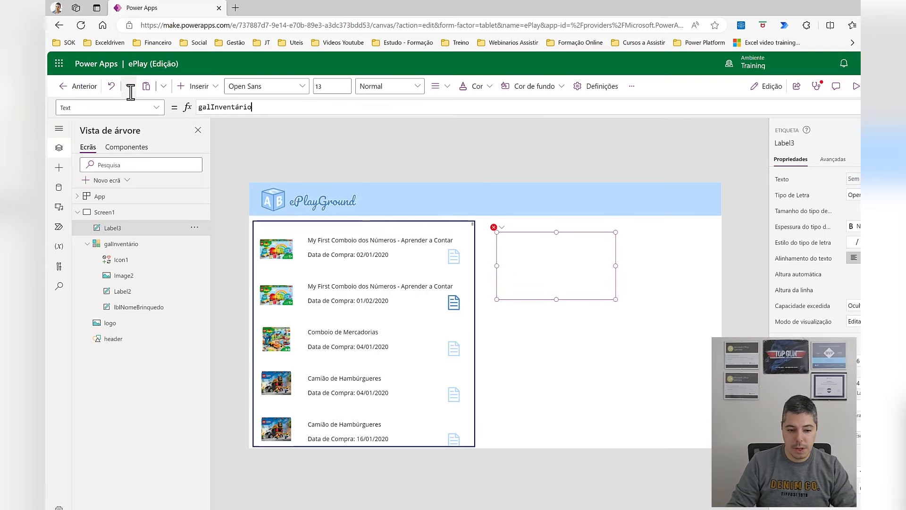
type(".")
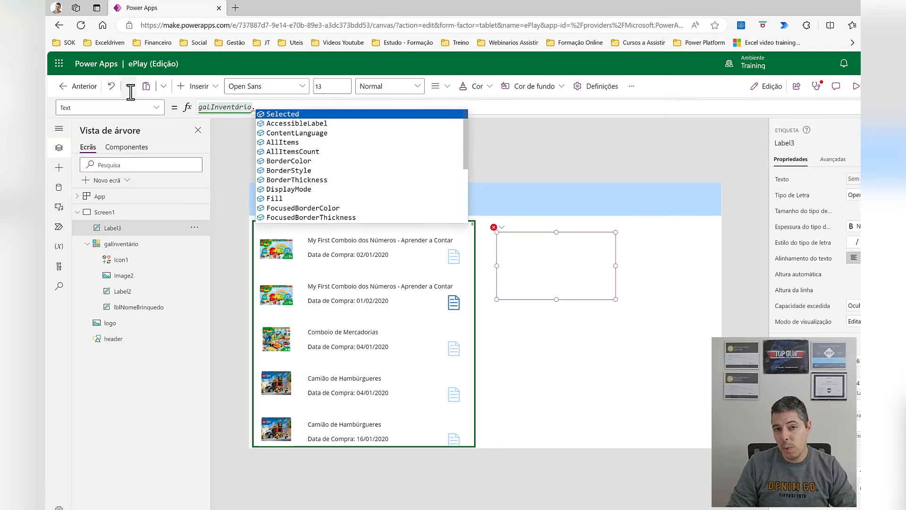
key("Tab")
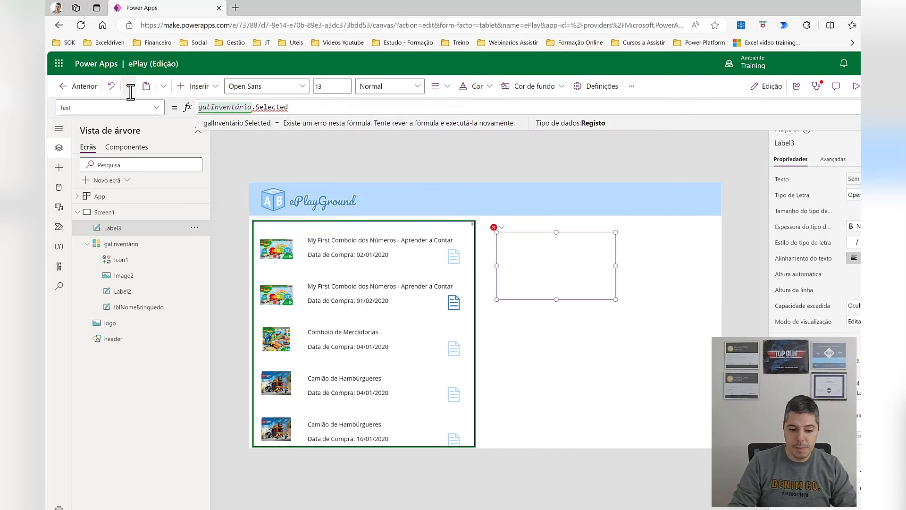
- Browse the selected record's fields and complete the label's Text formula as galInventário.Selected.DESCRIÇÃO
type(".")
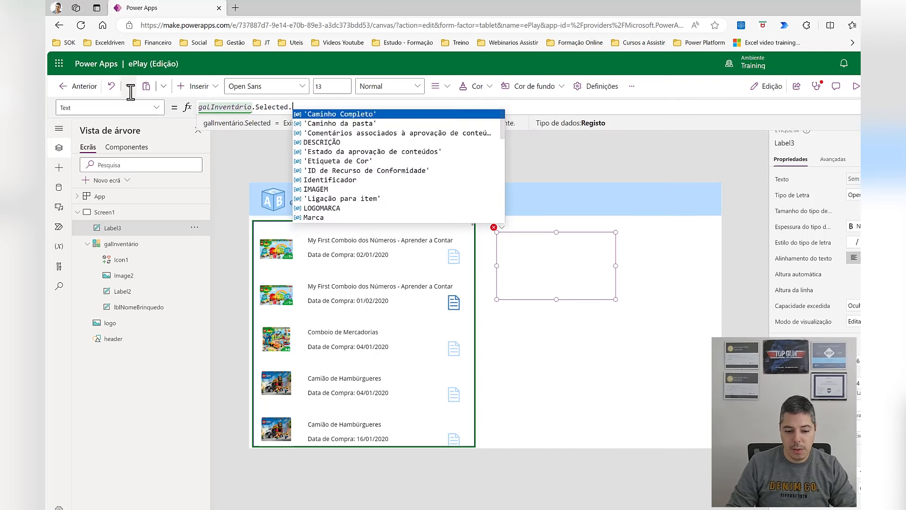
key("Down")
key("Down")
key("Down")
key("Down")
key("Down")
key("Down")
key("Down")
key("Down")
key("Down")
key("Down")
key("Down")
key("Down")
key("Down")
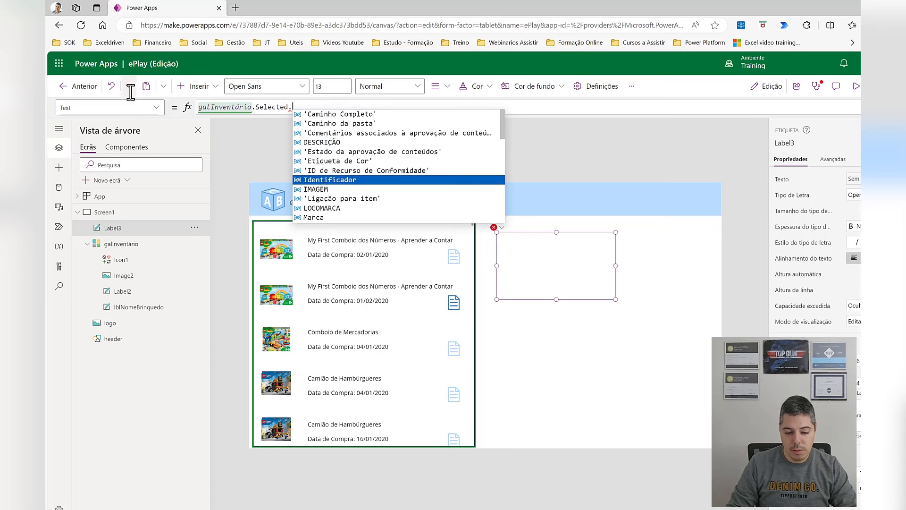
key("Down")
key("Down")
key("Down")
key("Down")
key("Down")
key("Down")
key("Down")
key("Down")
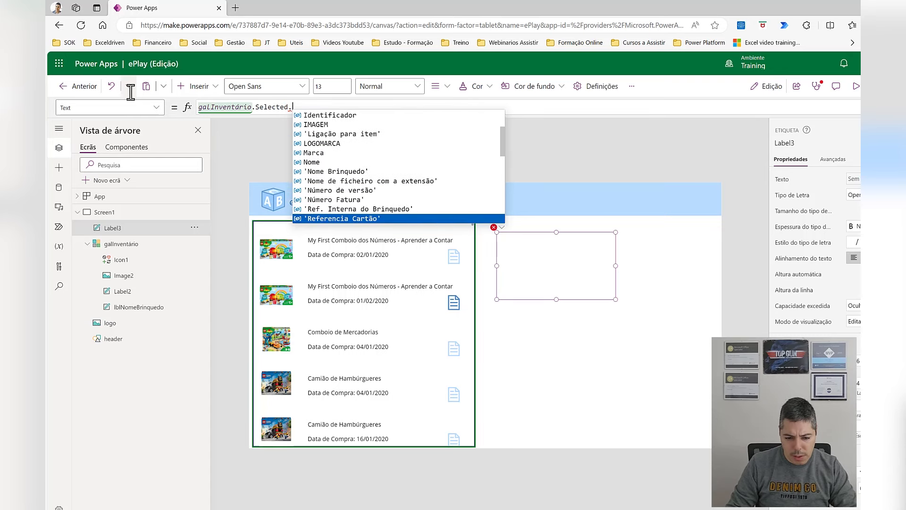
key("Down")
key("Down")
key("Down")
key("Down")
key("Down")
key("Down")
key("Down")
key("Down")
key("Down")
key("Down")
key("Down")
key("Down")
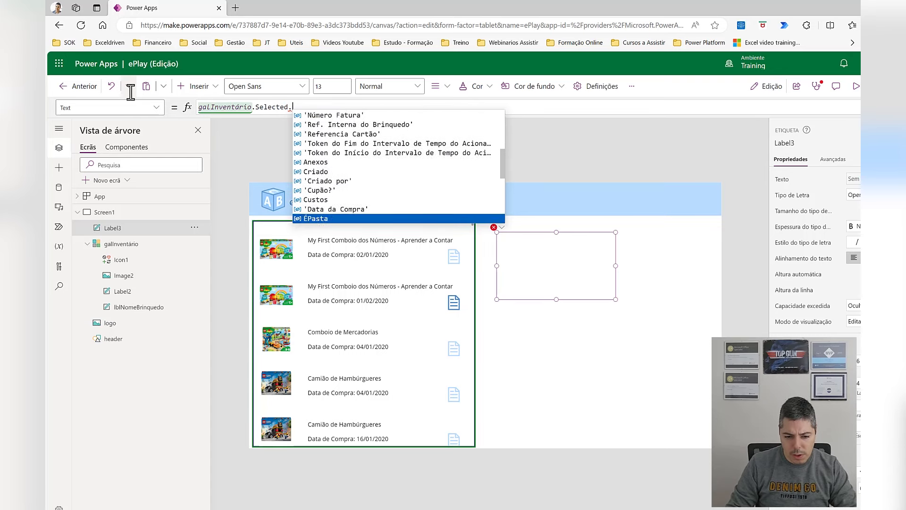
key("Down")
key("Down")
key("Down")
key("Down")
key("Down")
key("Down")
key("Down")
key("Down")
key("Down")
key("Down")
key("Down")
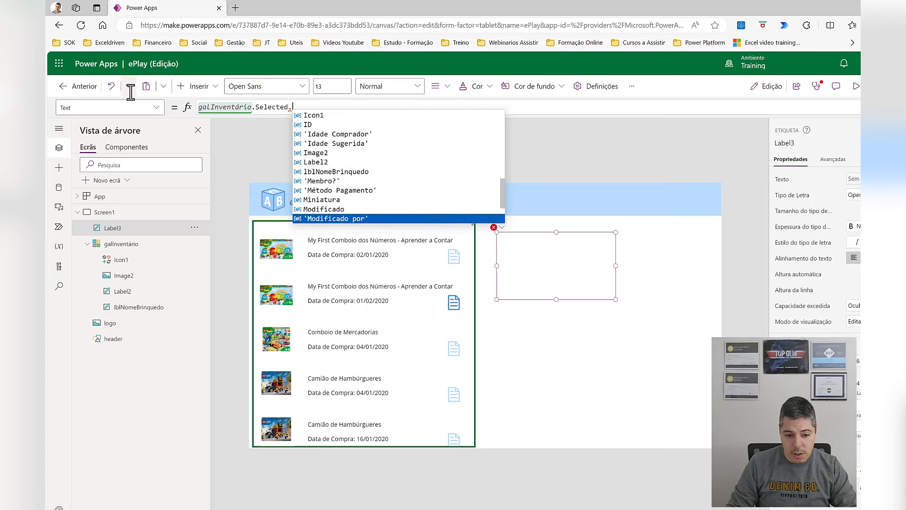
type("DESCRIÇÃO")
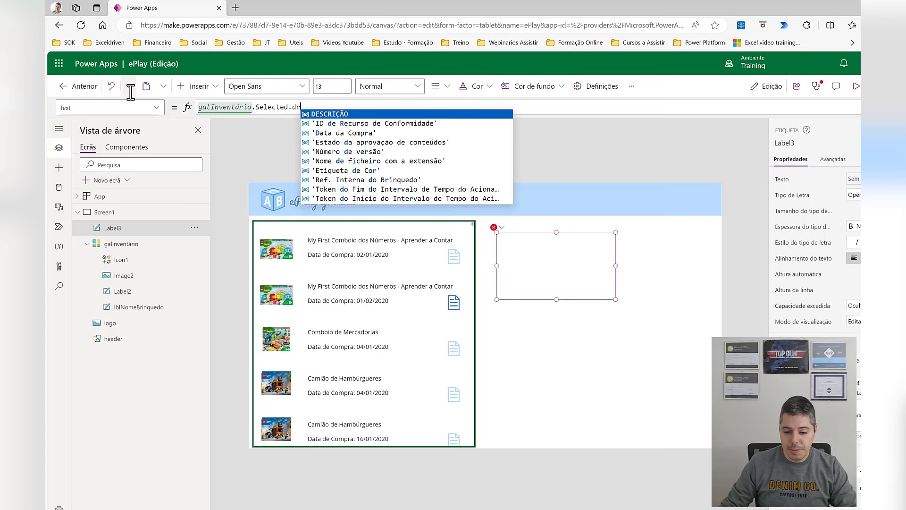
key("Tab")
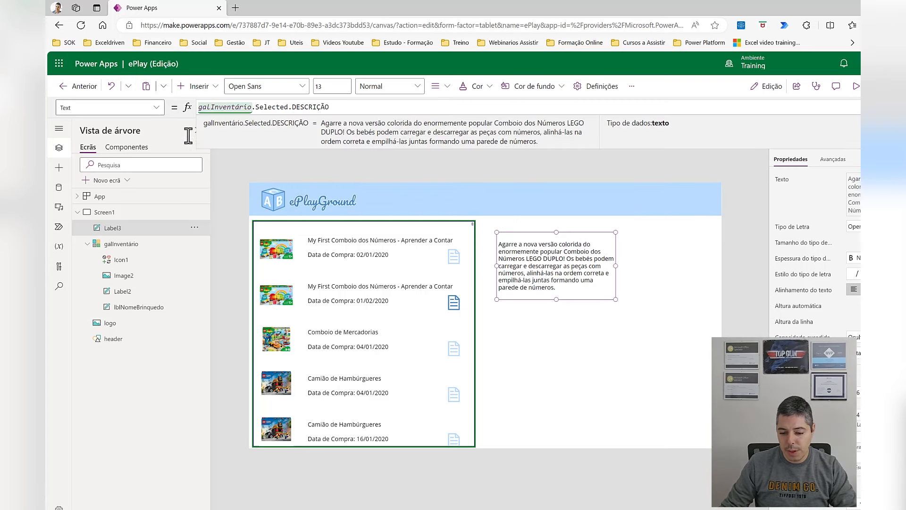
- Enlarge and reposition the description label beside the gallery, giving it a dark blue border and a light fill
left_click_drag(615, 299, 605, 316)
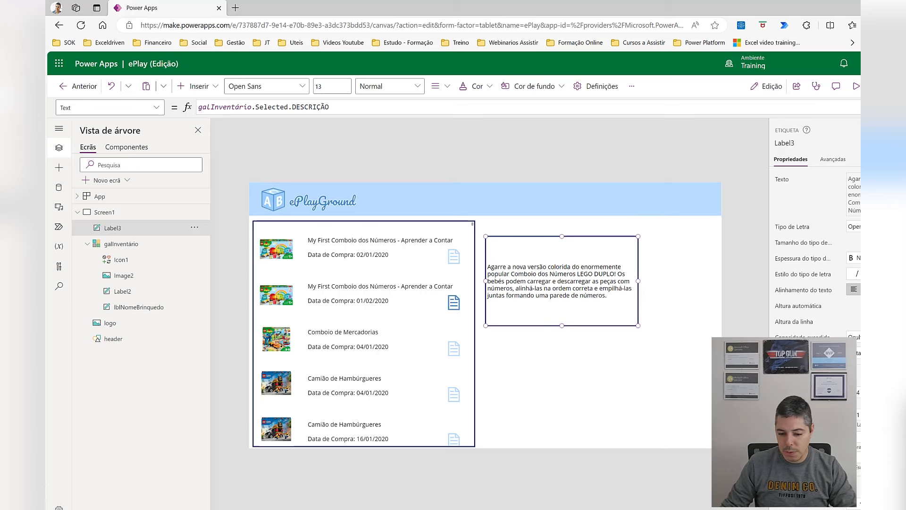
left_click(550, 139)
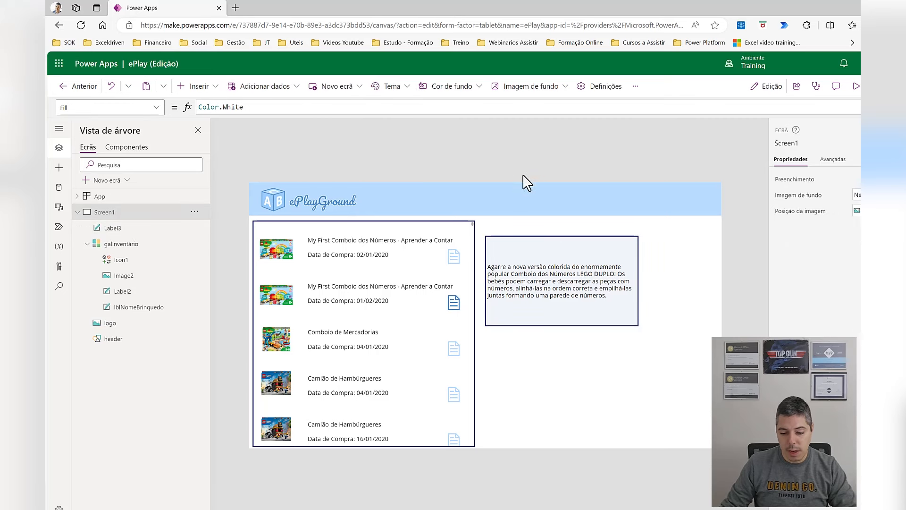
- Select the Comboio de Mercadorias record and the first Camião de Hambúrgueres record to check the description label
left_click(391, 346, "alt")
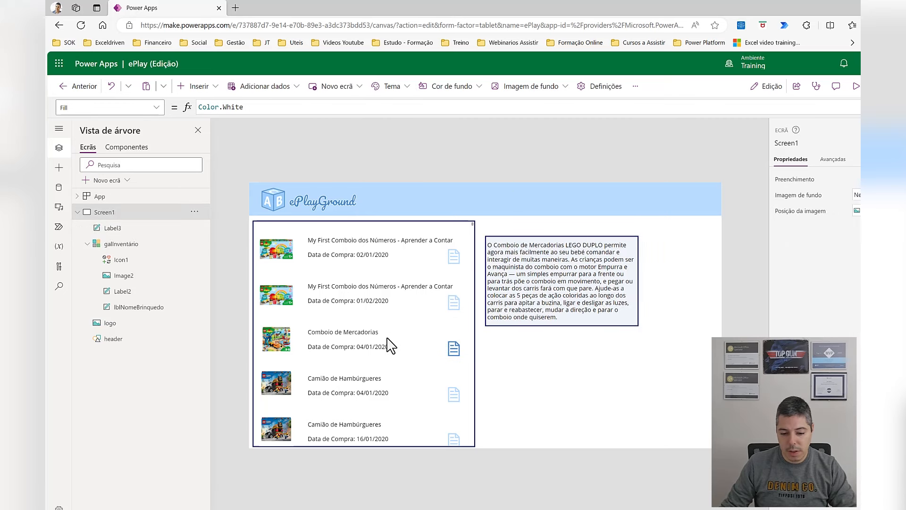
left_click(397, 393, "alt")
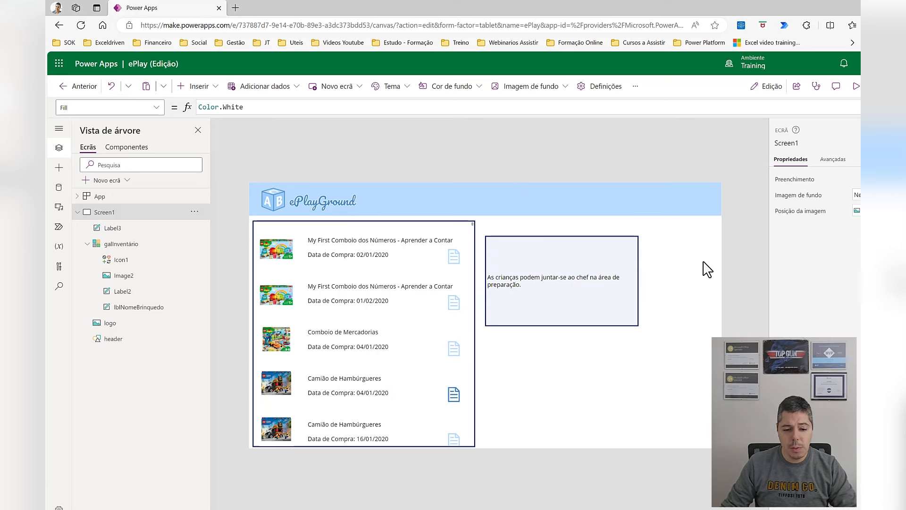
- Insert an image control on Screen1, place it beside the description label and size it as a small, roughly square picture
left_click(208, 87)
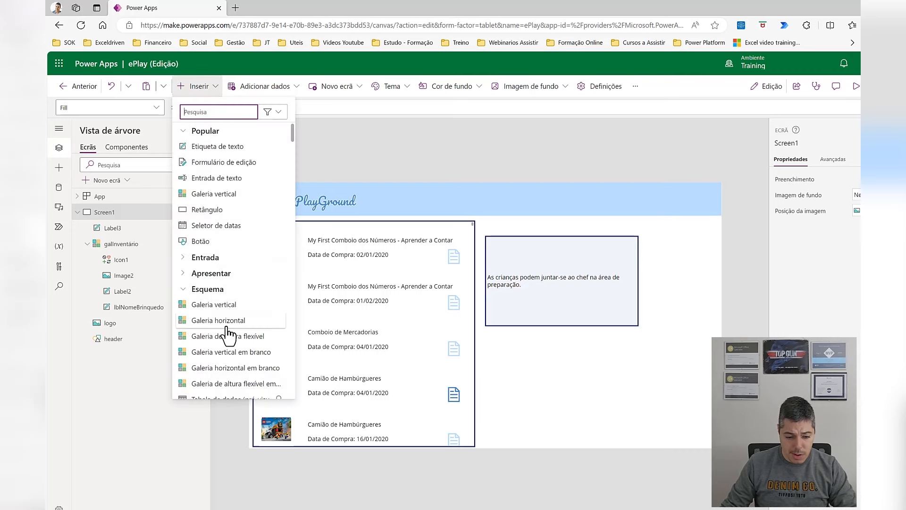
scroll(227, 334, "down", 5)
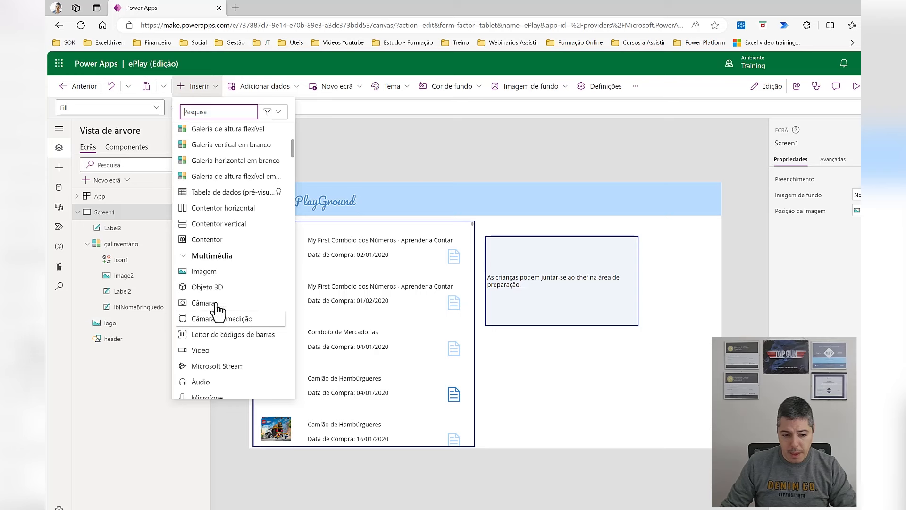
left_click(204, 271)
left_click_drag(286, 215, 710, 294)
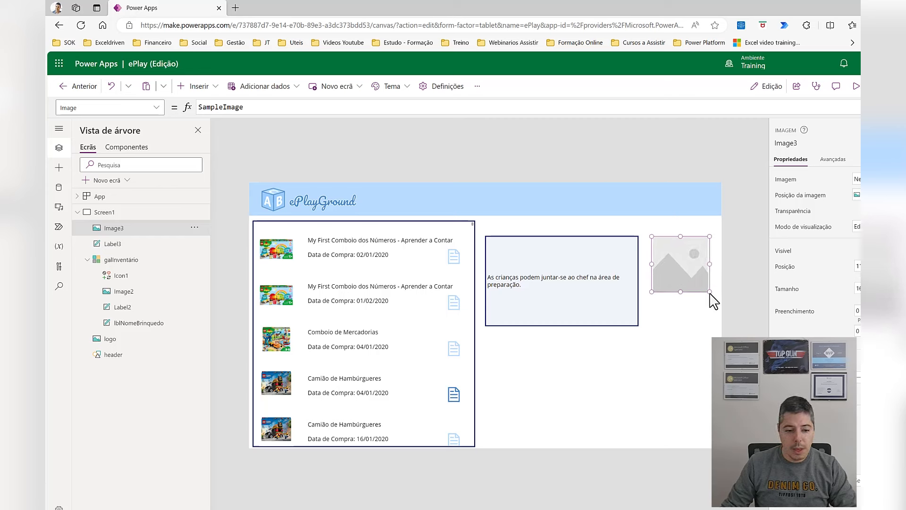
- Set the new image's Image formula to galInventário.Selected.LOGOMARCA, replacing SampleImage
left_click(257, 107)
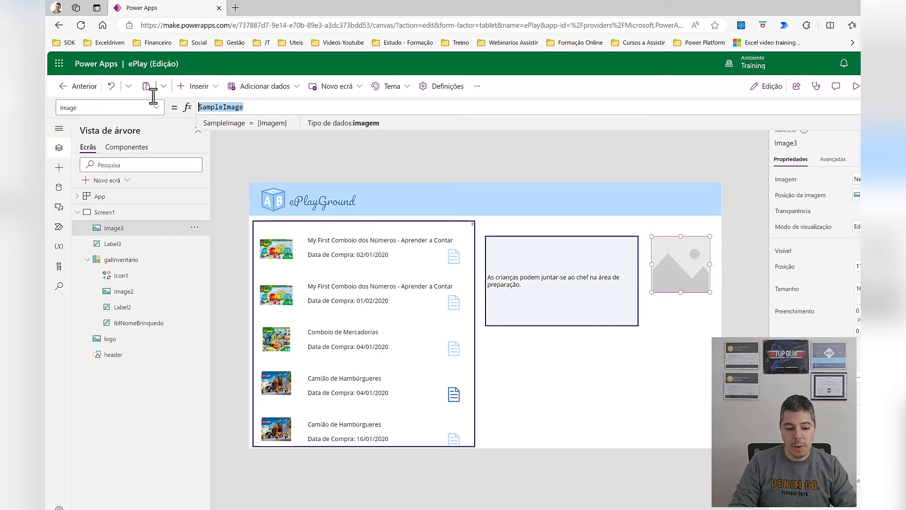
type("gal")
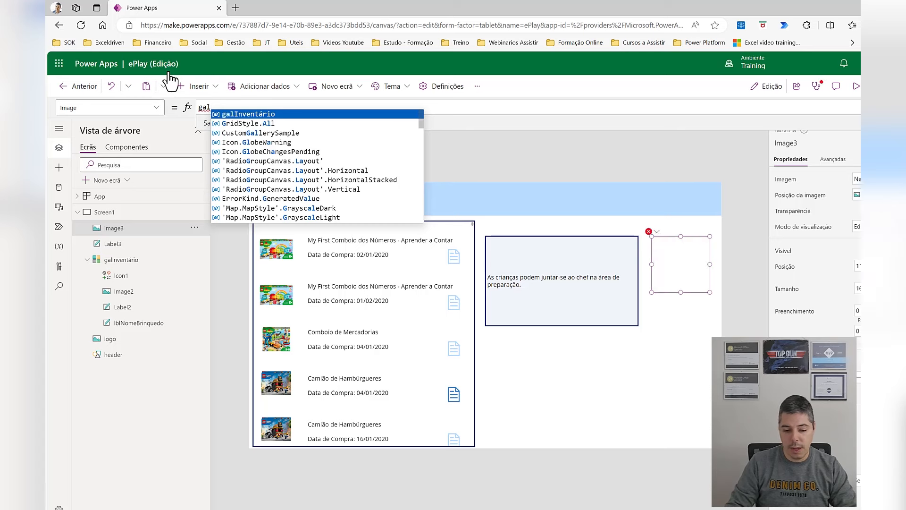
key("Tab")
type(".")
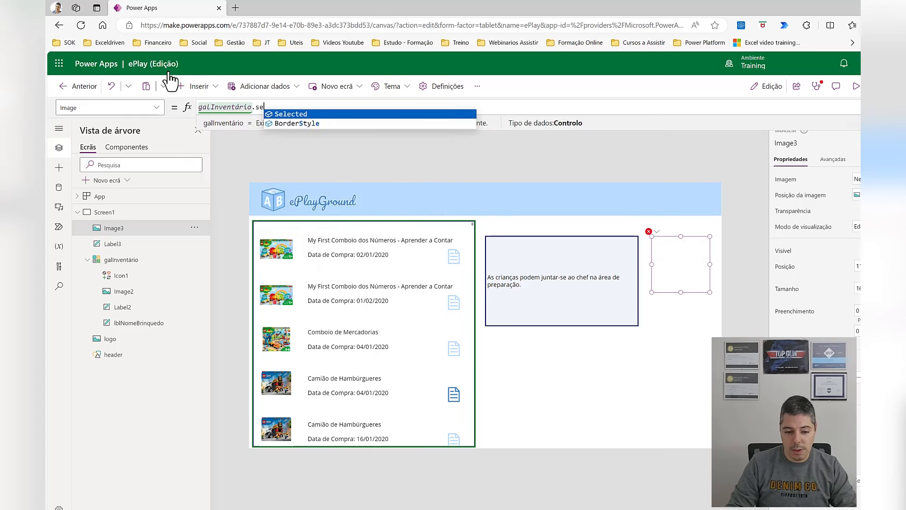
key("Tab")
type(".")
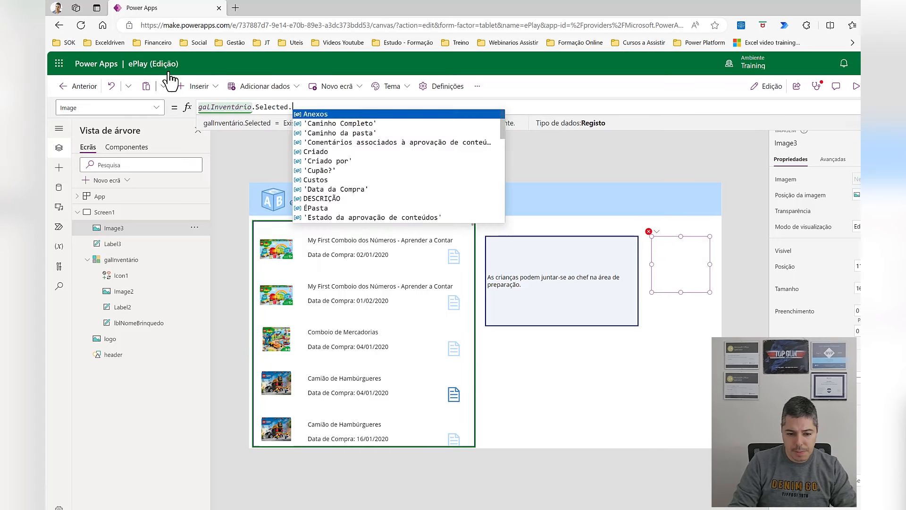
type("mar")
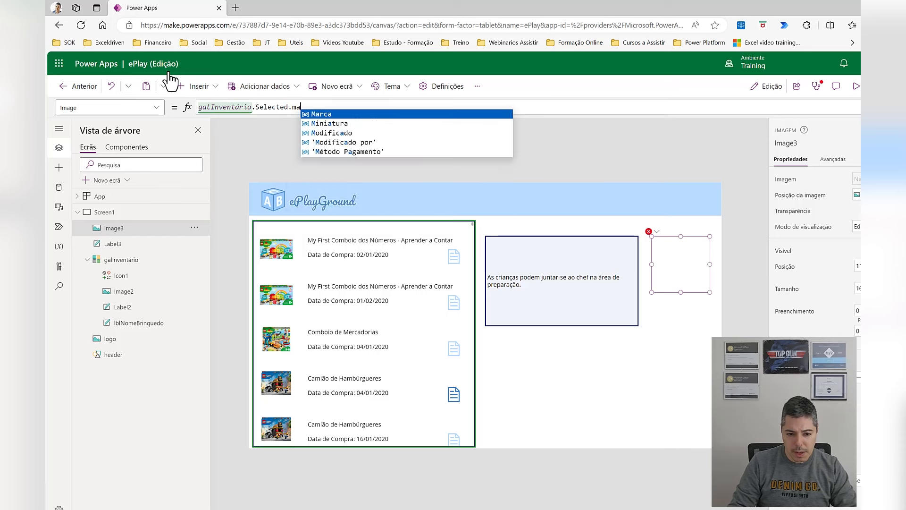
key("BackSpace")
key("BackSpace")
key("BackSpace")
type("lo")
key("Tab")
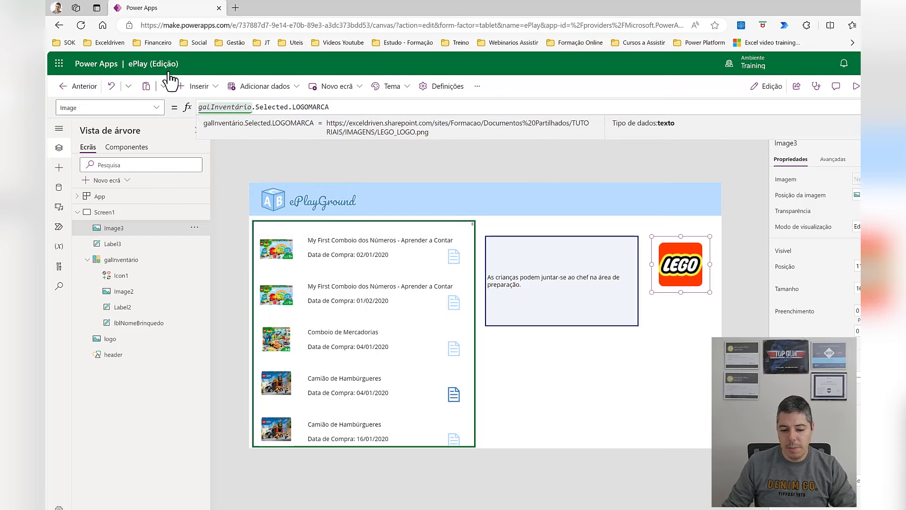
left_click(606, 370)
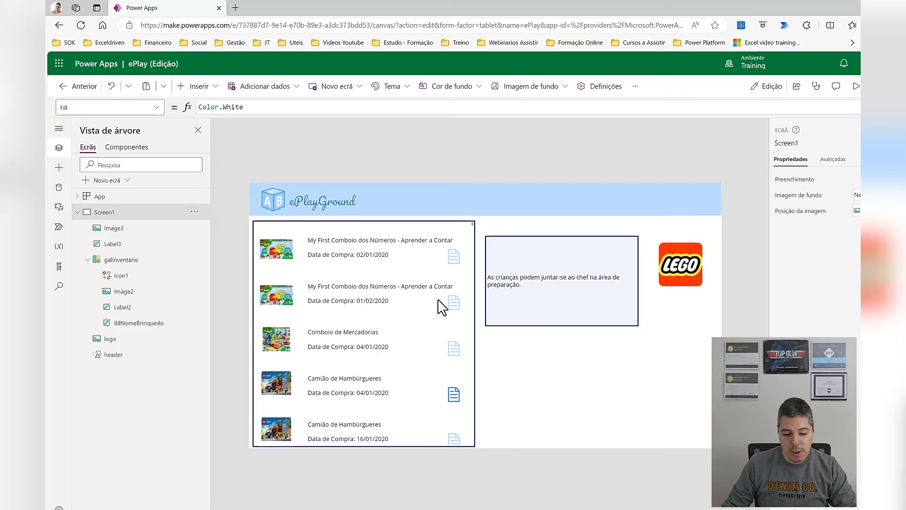
- Select different gallery records to check the description and brand logo, ending on Astérix: Banquete da Aldeia
left_click(357, 297, "alt")
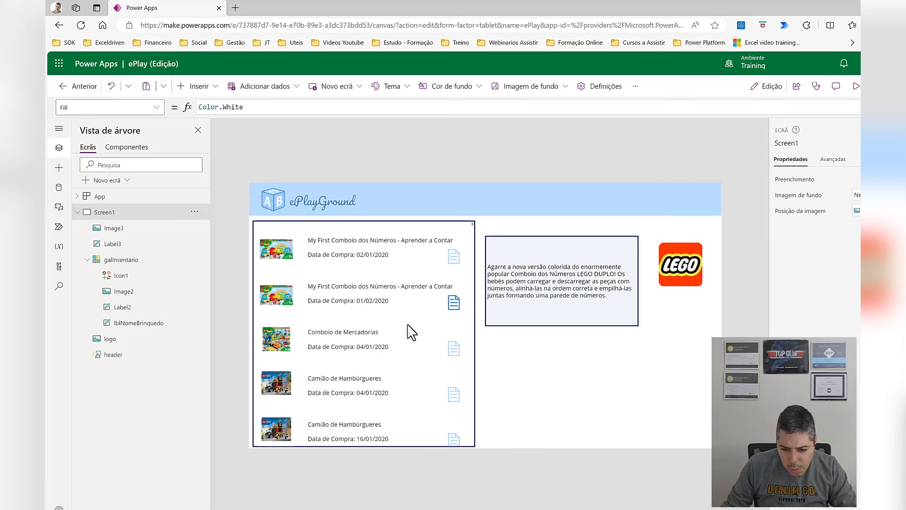
left_click(336, 346, "alt")
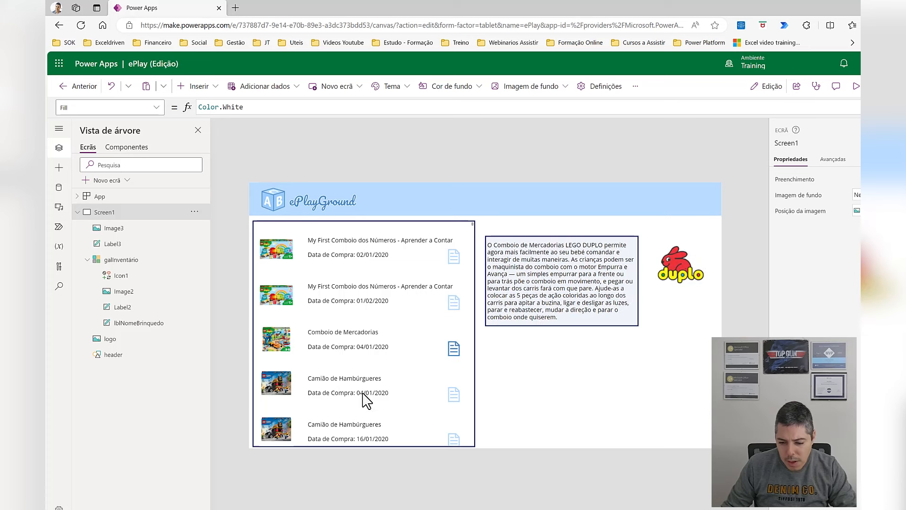
left_click(354, 300, "alt")
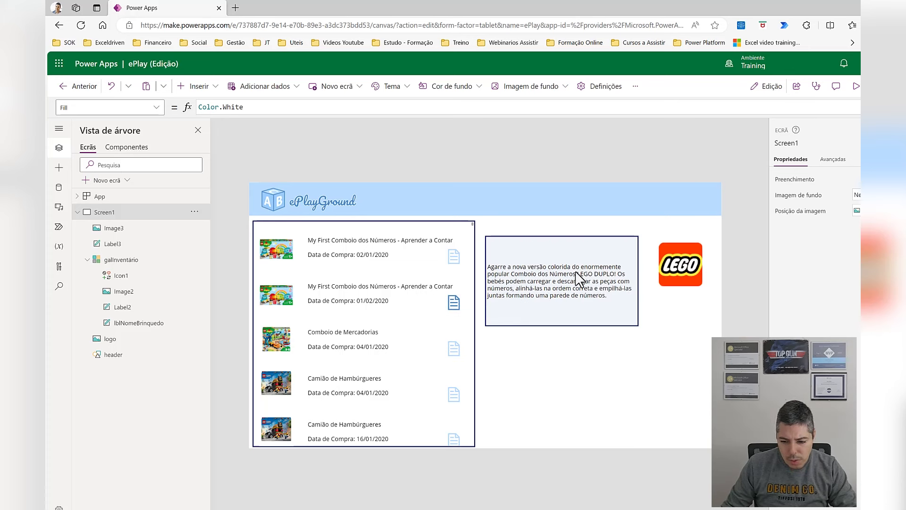
left_click(342, 348, "alt")
left_click(345, 391, "alt")
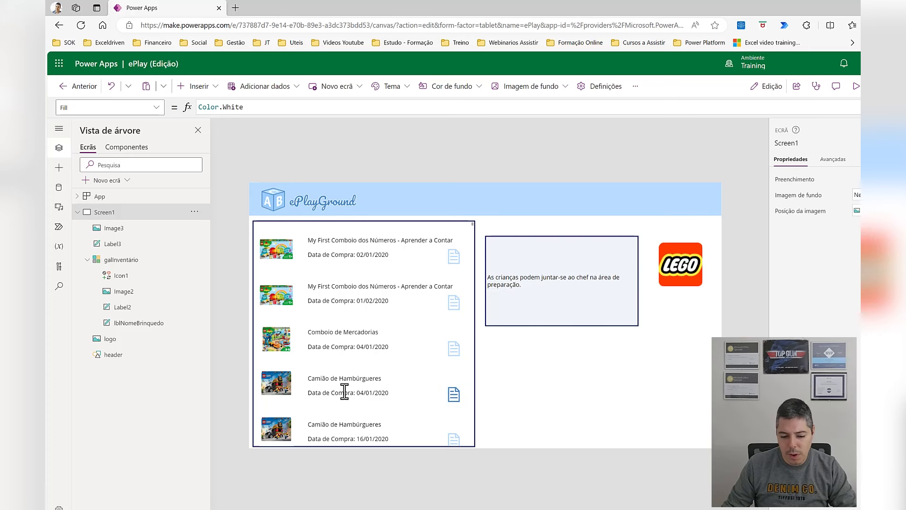
left_click(341, 438, "alt")
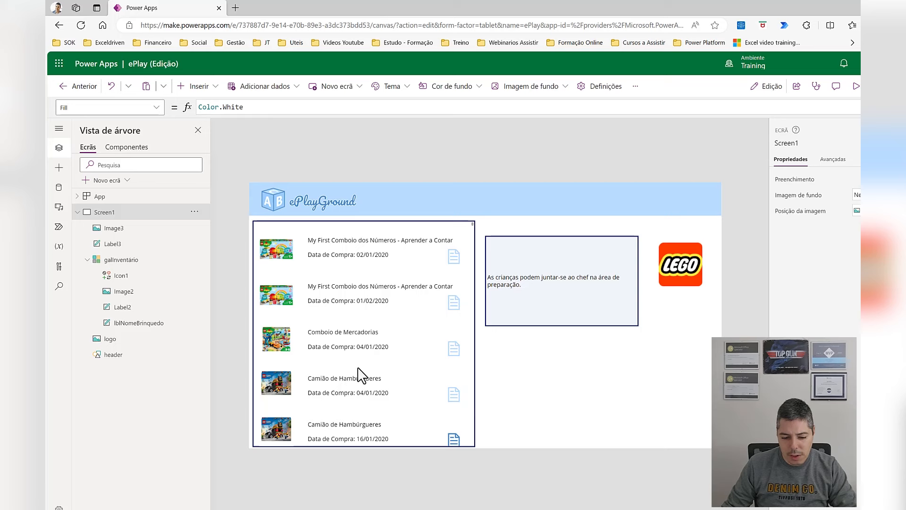
scroll(358, 362, "down", 5)
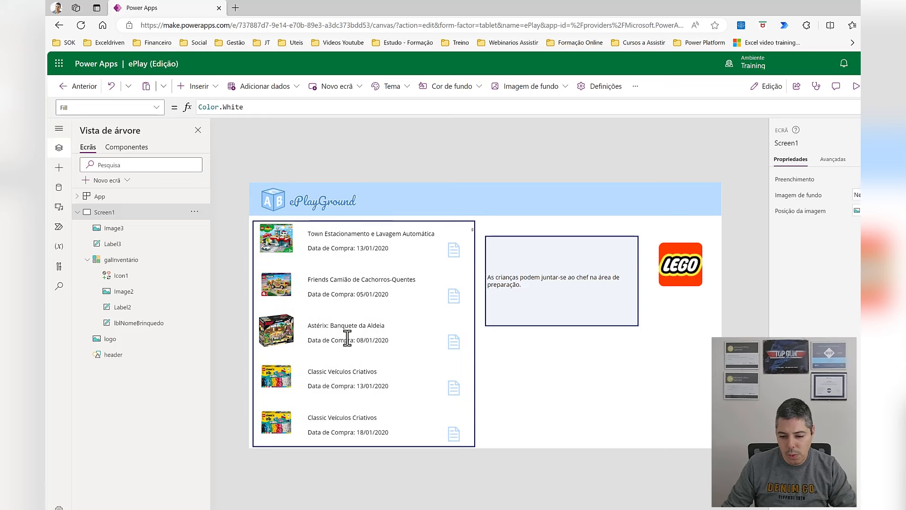
left_click(347, 338, "alt")
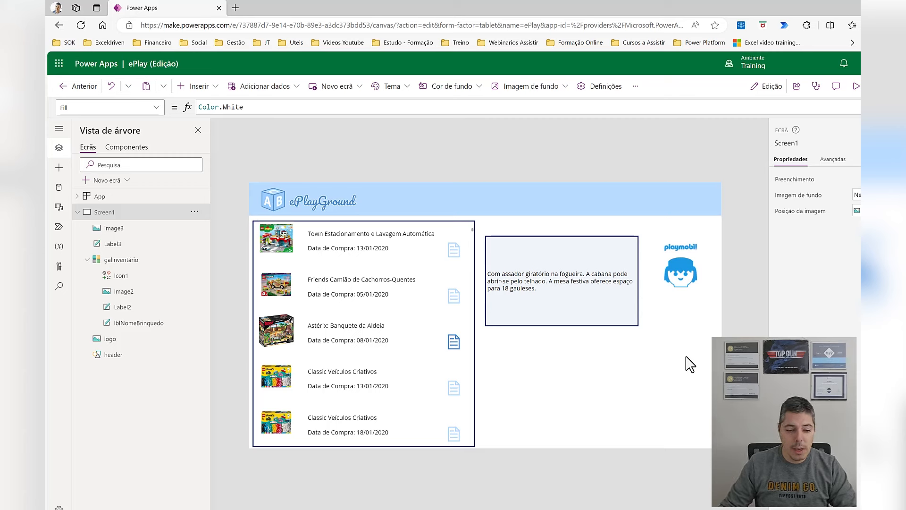
- Insert a text label on Screen1 and place it directly below the description label
left_click(203, 89)
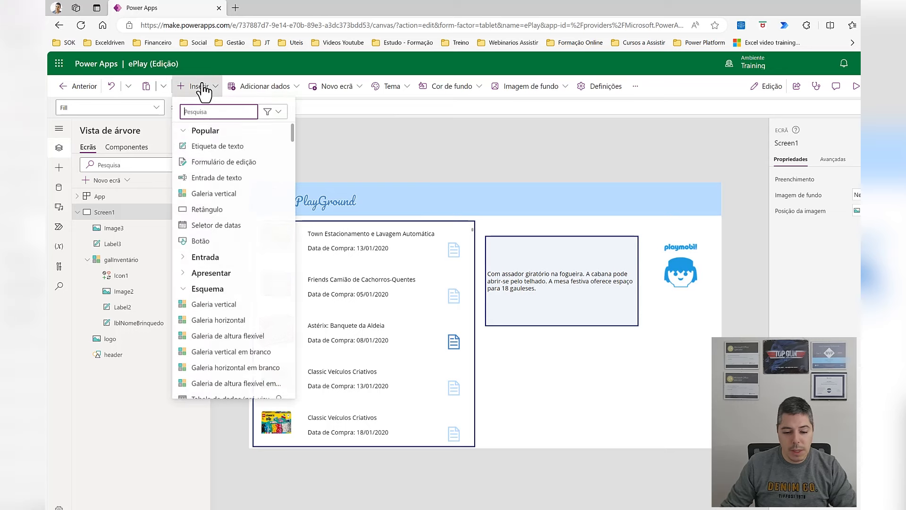
left_click(220, 146)
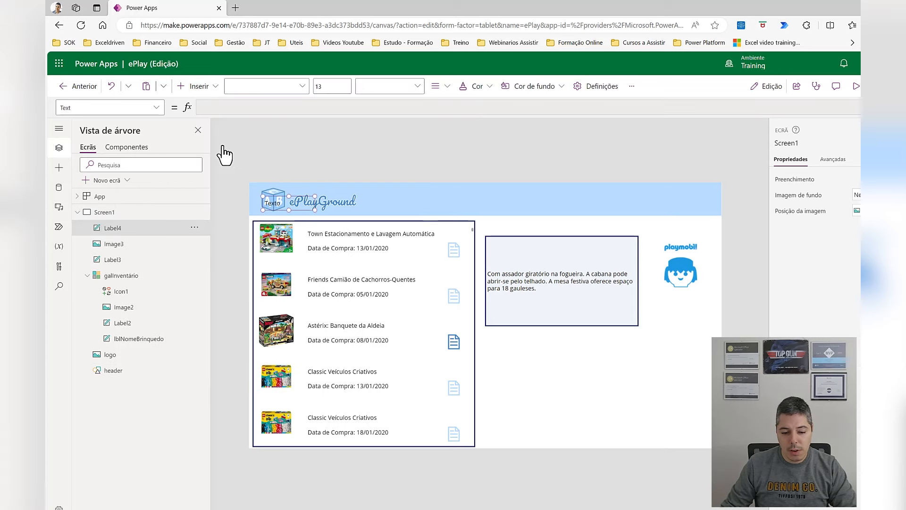
left_click_drag(293, 201, 522, 340)
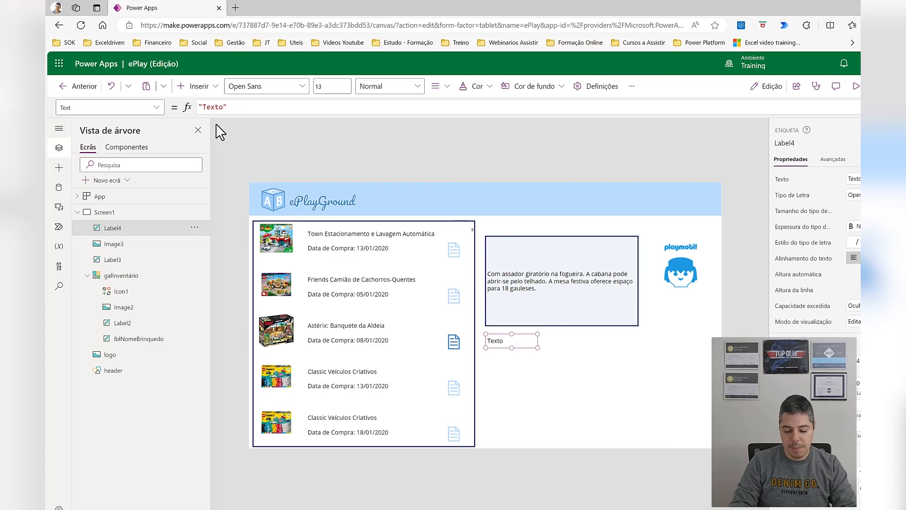
left_click(234, 106)
type("This")
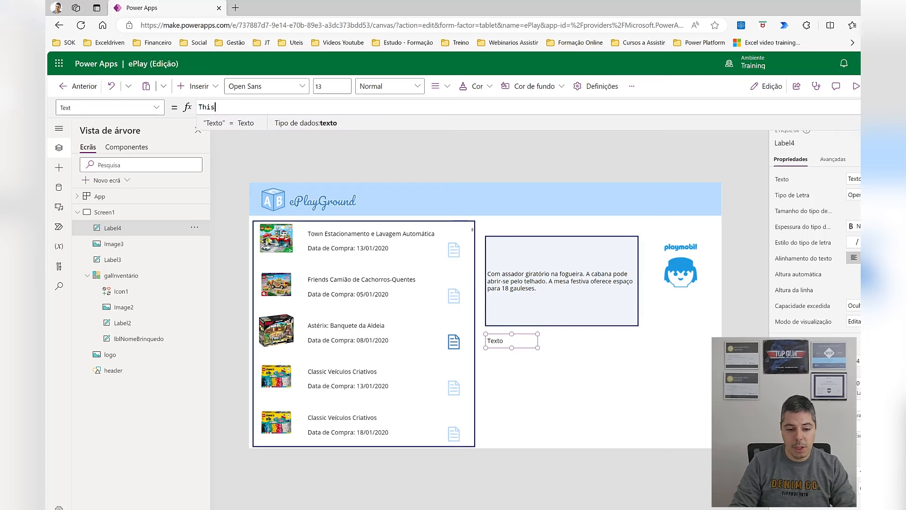
type("I")
key("BackSpace")
key("BackSpace")
key("BackSpace")
key("BackSpace")
key("BackSpace")
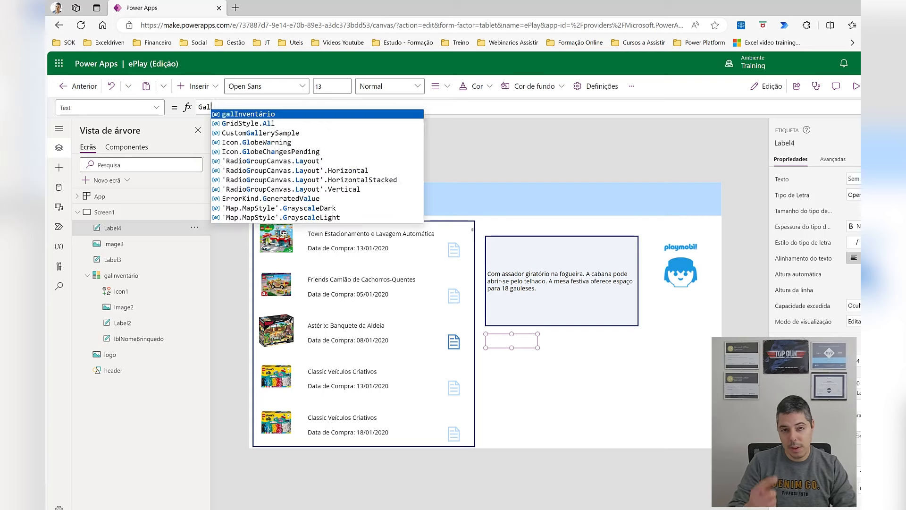
- Set the new label's Text formula to galInventário.Selected.'Ref. Interna do Brinquedo'
type("Gal")
key("Tab")
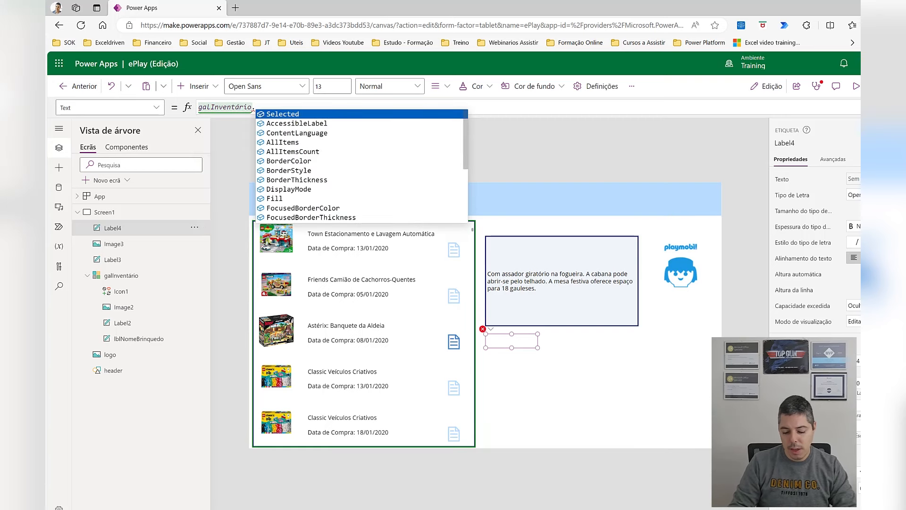
key("Tab")
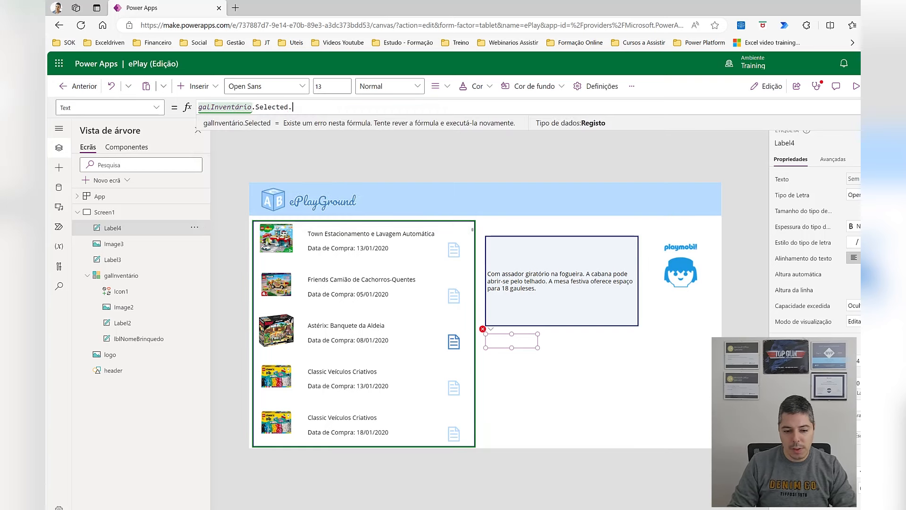
type(".re")
key("Down")
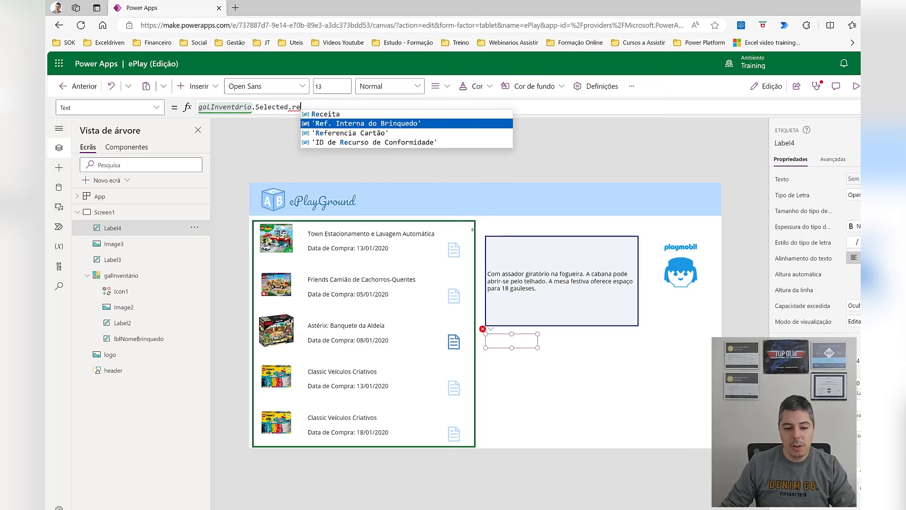
key("Tab")
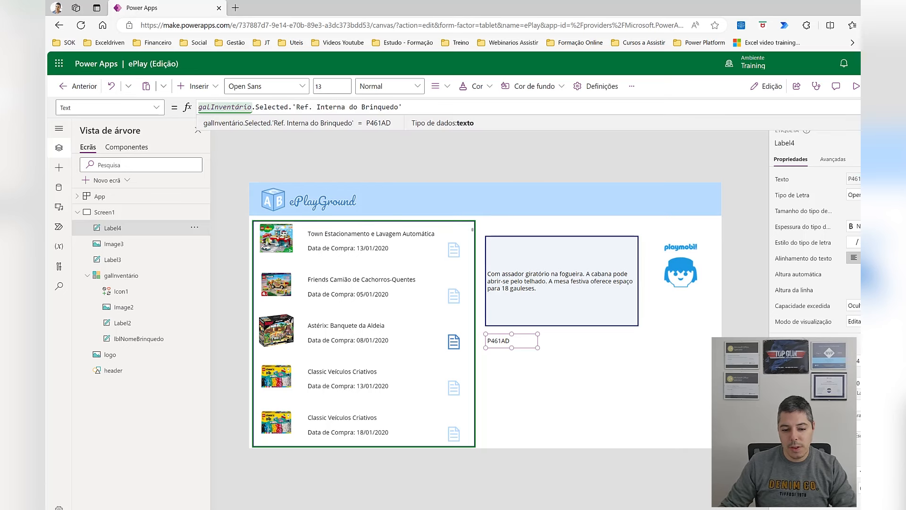
- Prefix the reference label's formula with "Referência: " & and widen the label to match the description label above
left_click_drag(435, 109, 199, 107)
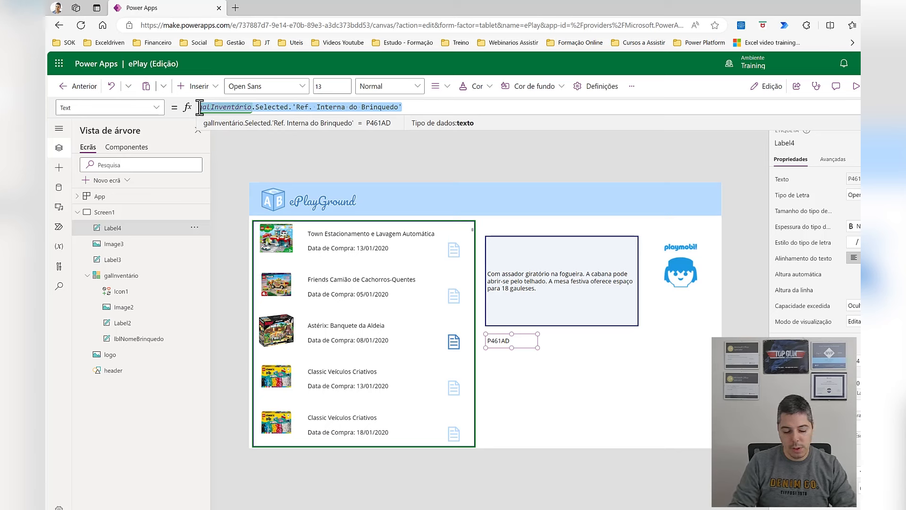
left_click(199, 107)
type("\"")
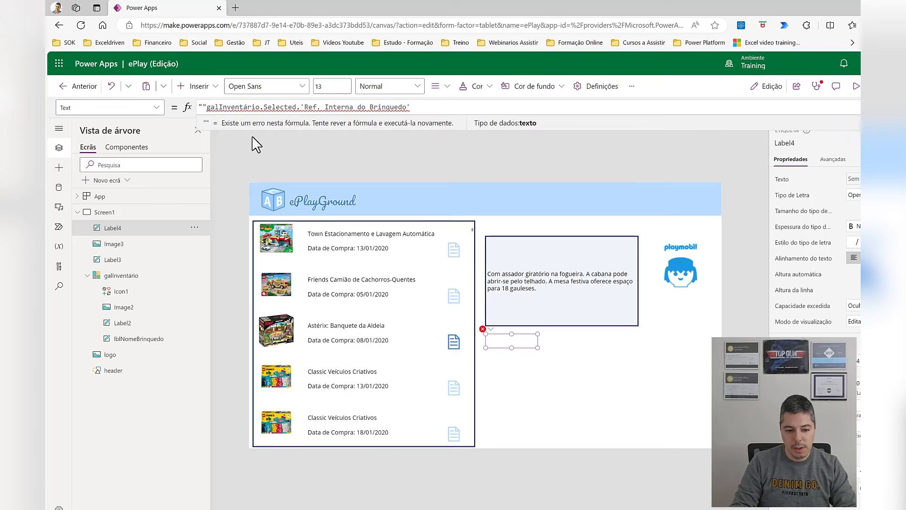
type("Referência:")
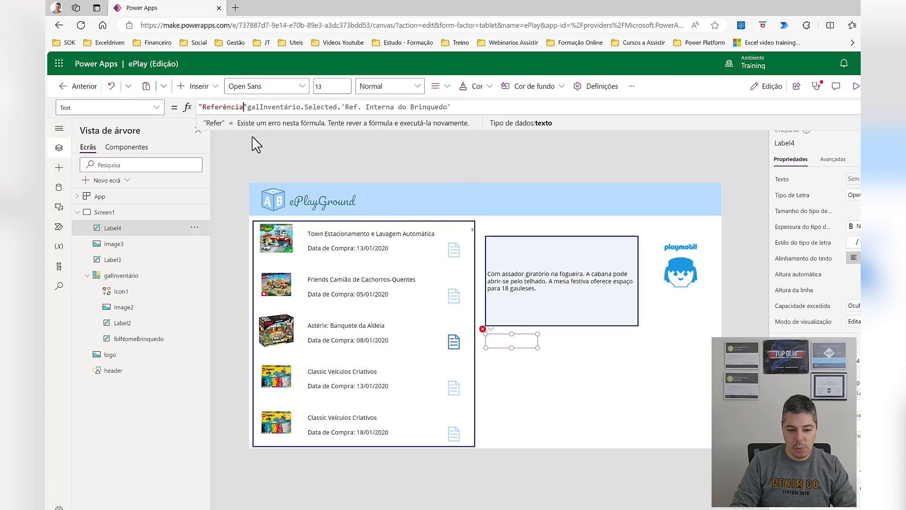
type(" \" &")
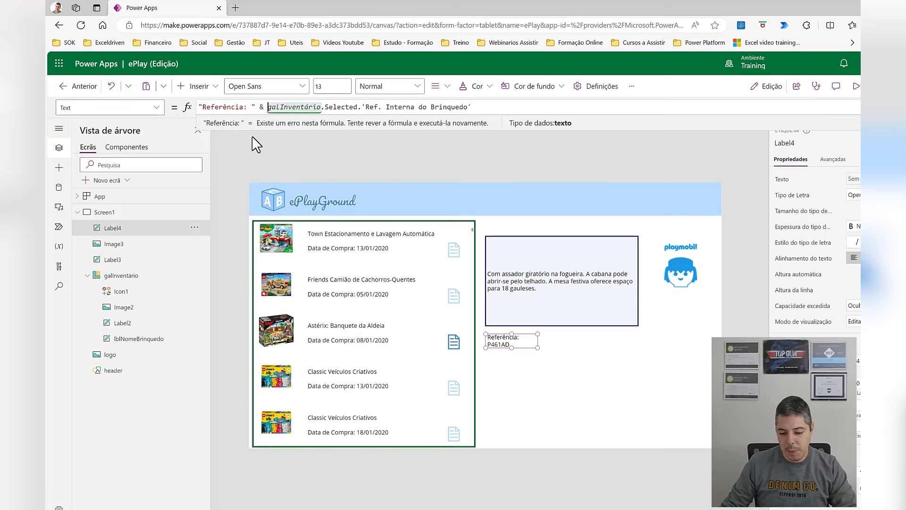
left_click_drag(539, 341, 635, 348)
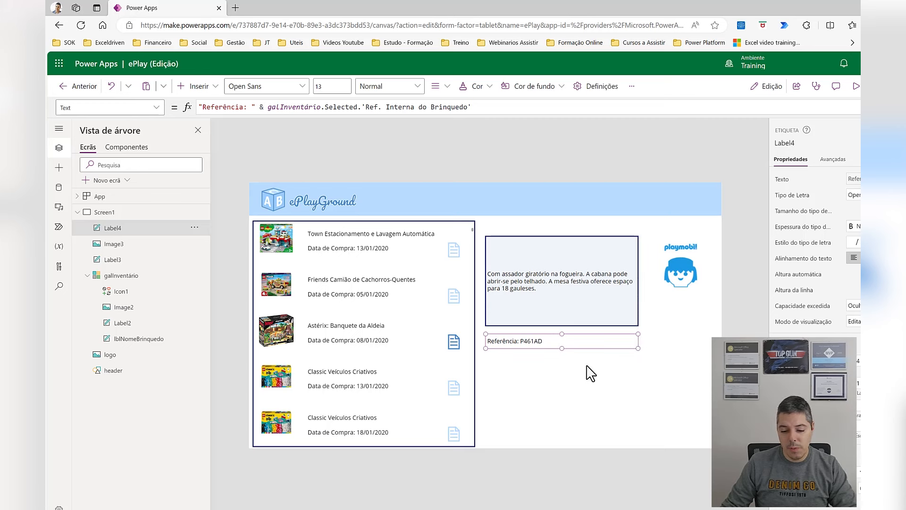
- Duplicate the reference label and place the copy directly beneath it
key("ctrl+c")
key("ctrl+v")
left_click_drag(550, 348, 547, 361)
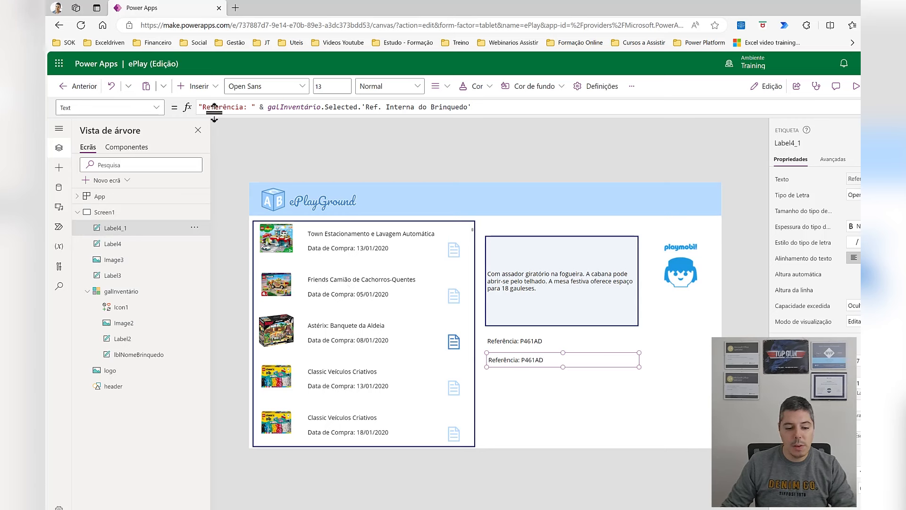
- Change the copied label's text prefix to "Preço Unitário: "
left_click_drag(202, 107, 241, 107)
type("Pre")
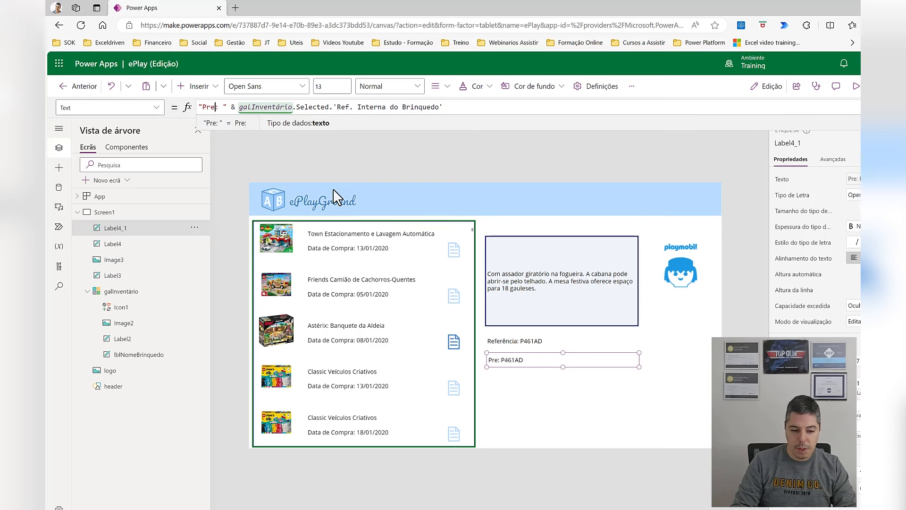
type("ço")
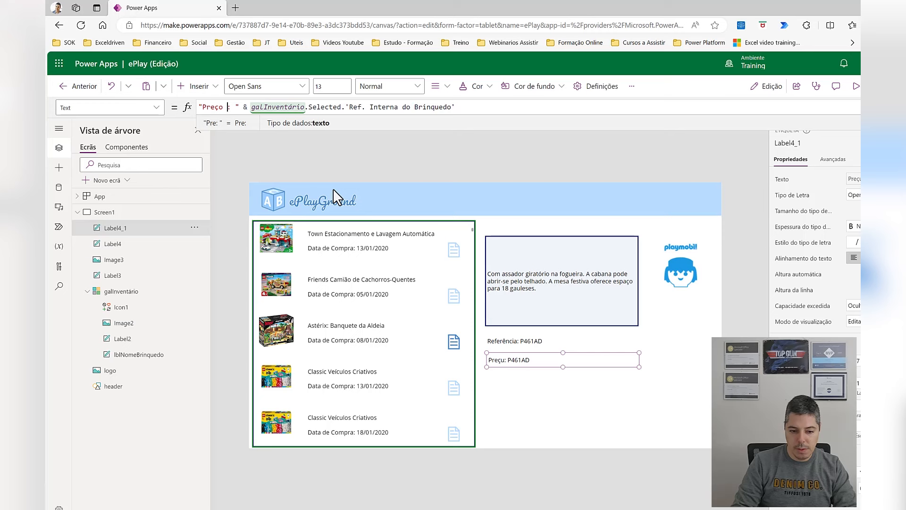
type(" Unit")
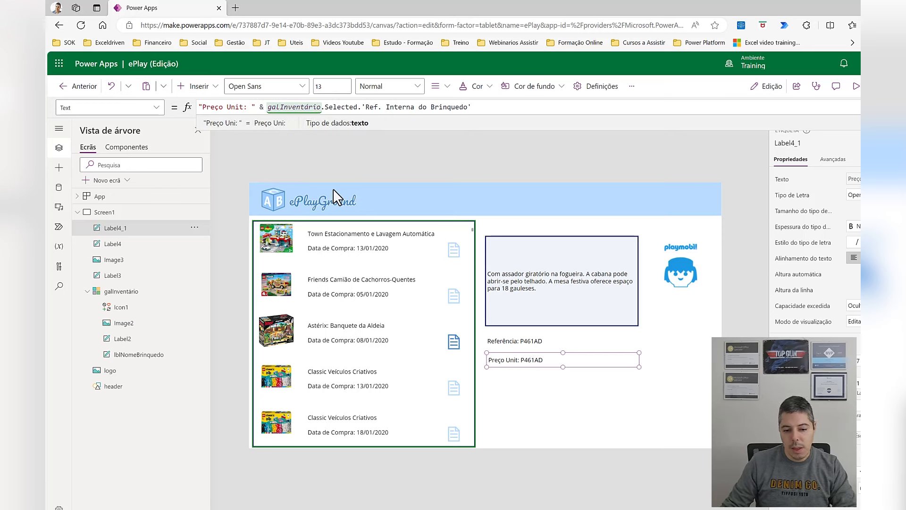
type("ário")
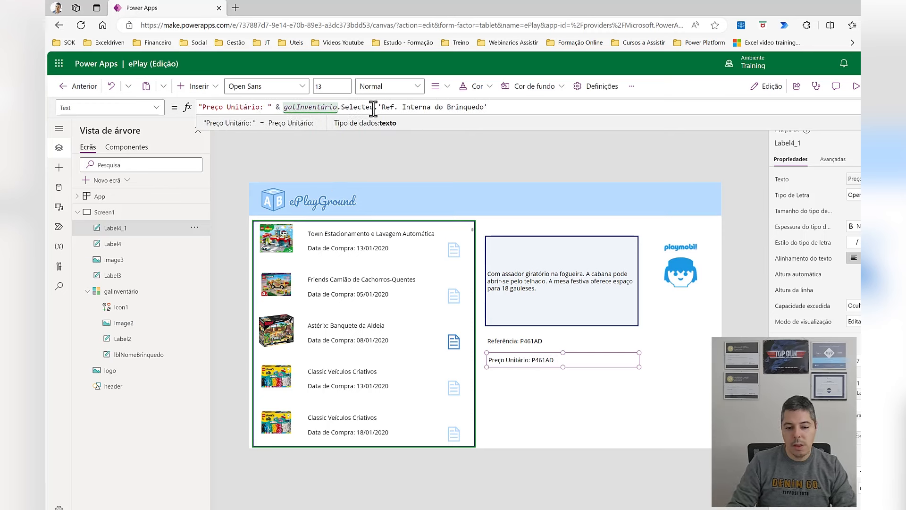
- Replace the field in the unit price label's formula with 'Preço por Produto' and append & "€"
left_click_drag(378, 106, 542, 115)
key("BackSpace")
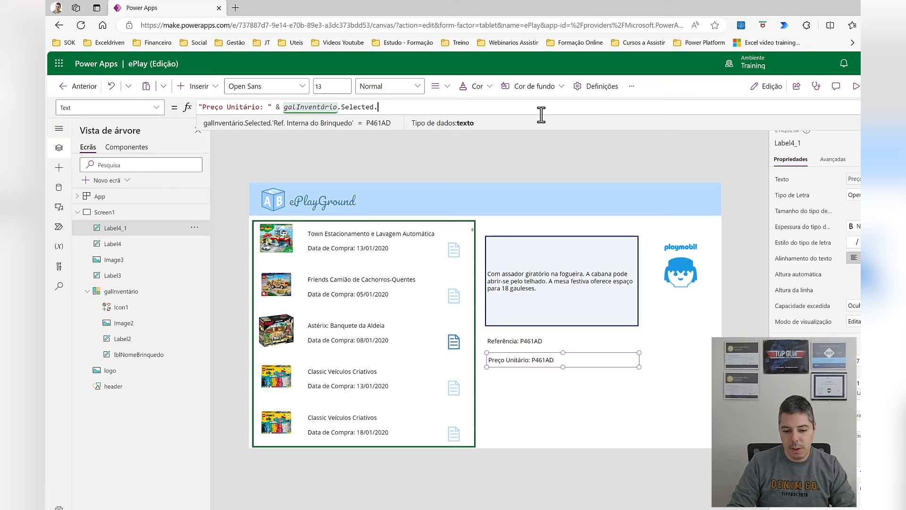
type(".")
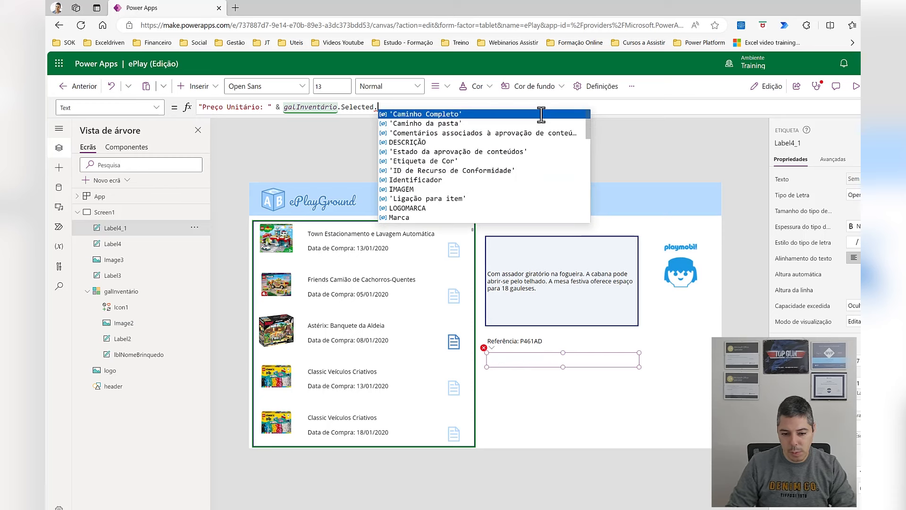
type("pr")
key("Tab")
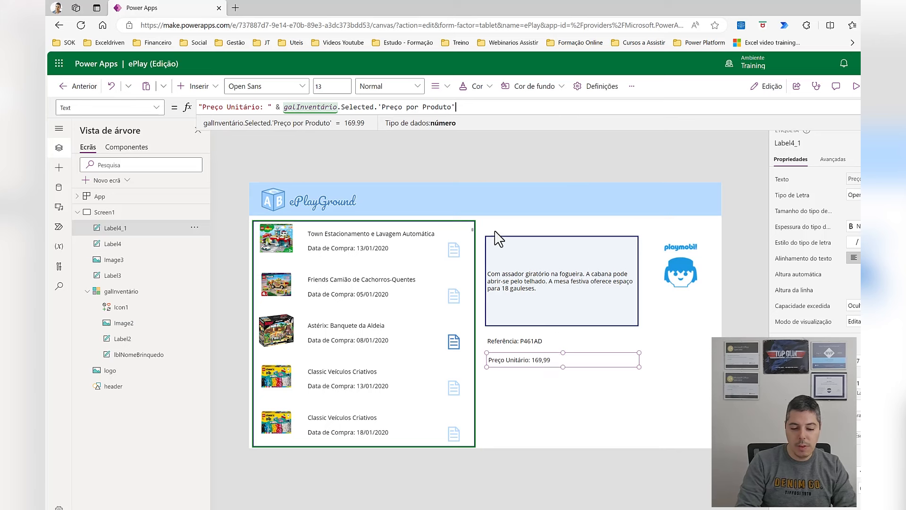
type("& \"€")
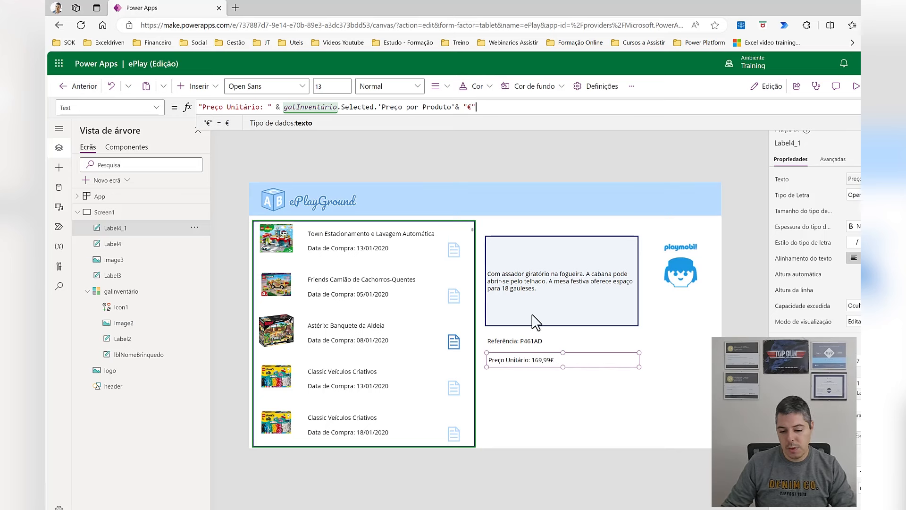
- Duplicate the unit price label, place the copy beneath it, and align the original with the reference label
left_click(564, 357)
key("ctrl+c")
key("ctrl+v")
mouse_move(547, 384)
left_mouse_down()
mouse_move(546, 368)
mouse_move(543, 384)
left_mouse_up()
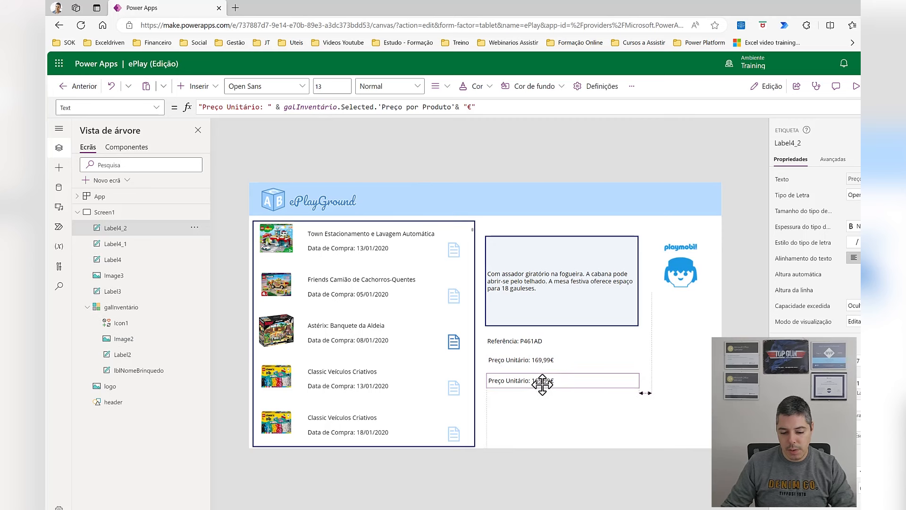
left_click(543, 362)
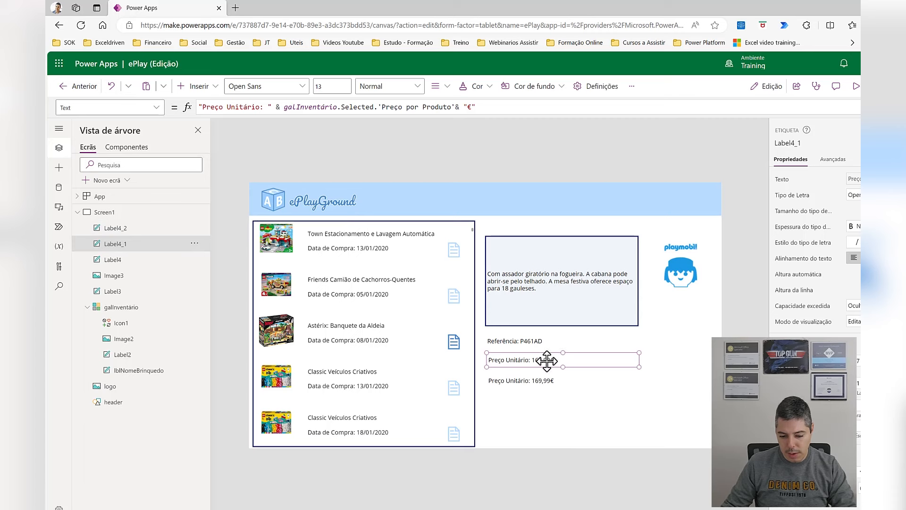
left_click_drag(543, 361, 543, 365)
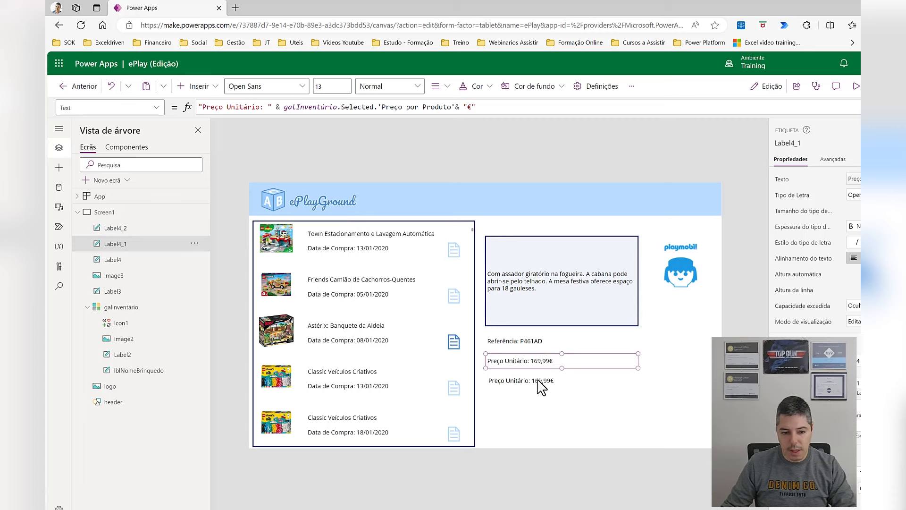
- Change the text prefix of the copied price label to "Unidades Vendidas: "
left_click(543, 381)
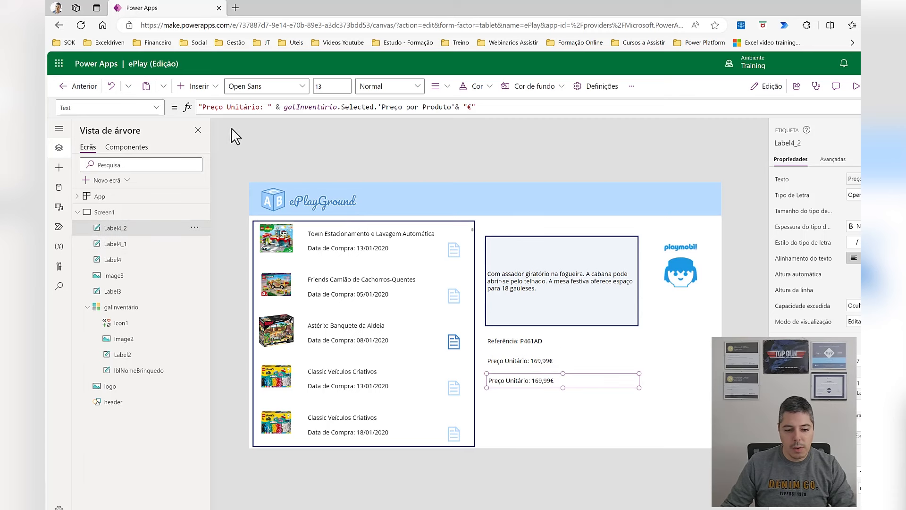
left_click_drag(205, 108, 256, 108)
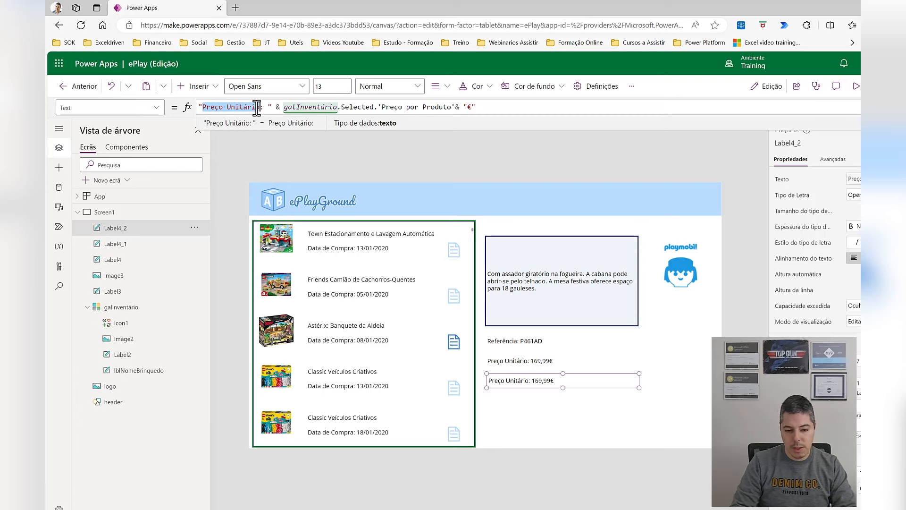
type("Unidades Ven")
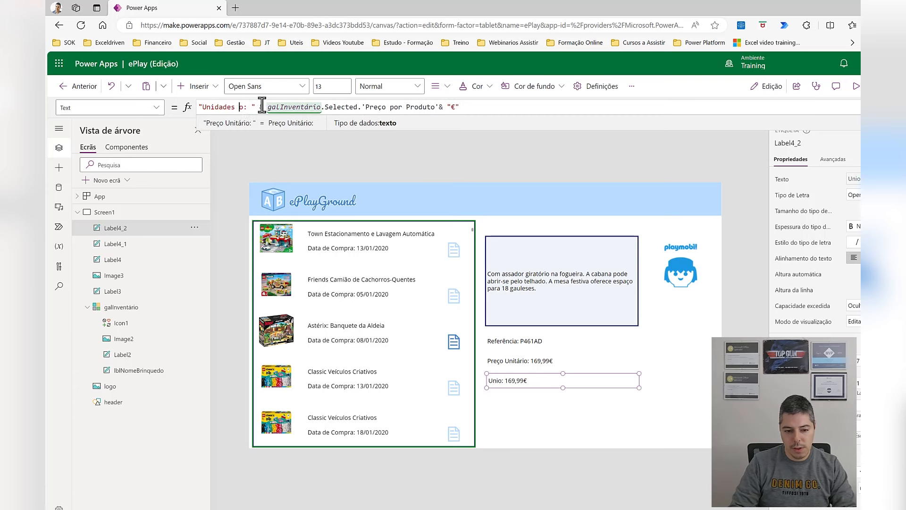
type("didas")
key("Delete")
- Replace the price field and euro suffix in the units sold label's formula with 'Unidades Vendidas'
left_click_drag(390, 108, 555, 103)
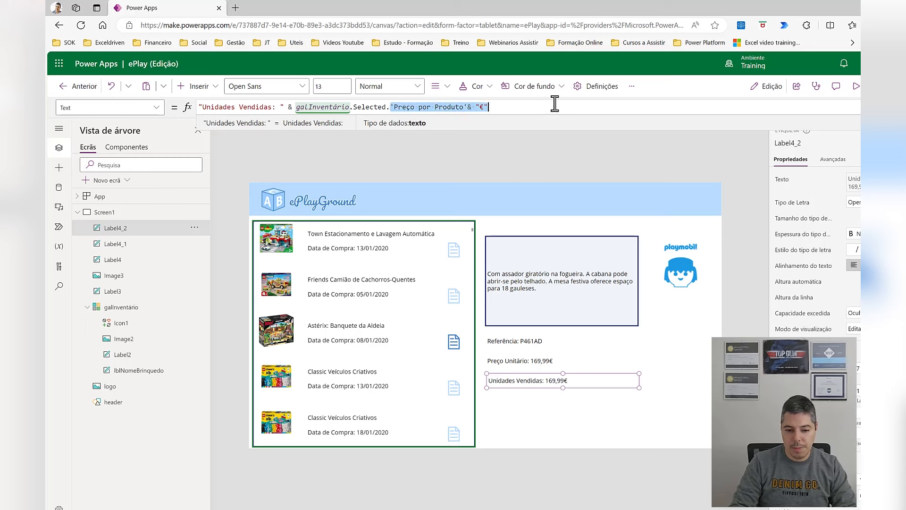
key("BackSpace")
key("BackSpace")
type(".'Unidades Vendidas'")
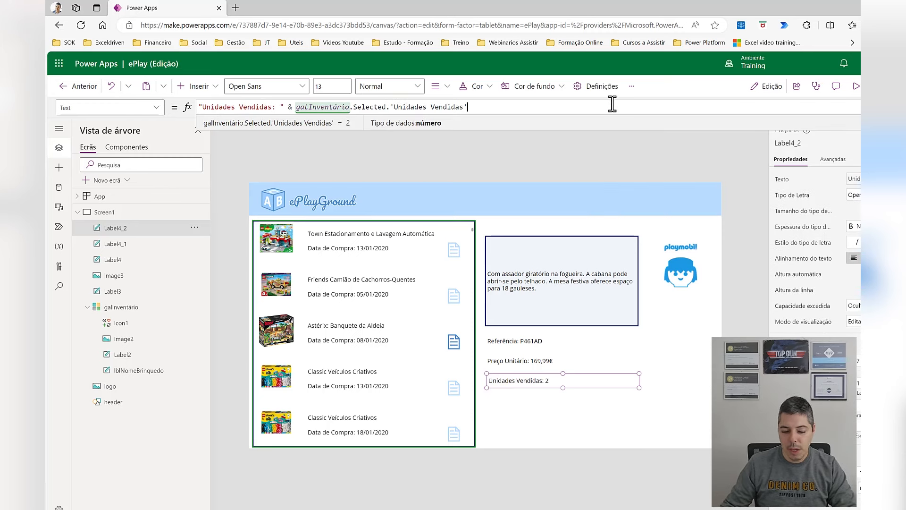
- Duplicate the units sold label, place the copy beneath it, align the original with the labels above, and select the copy
left_click(546, 380)
key("ctrl+c")
key("ctrl+v")
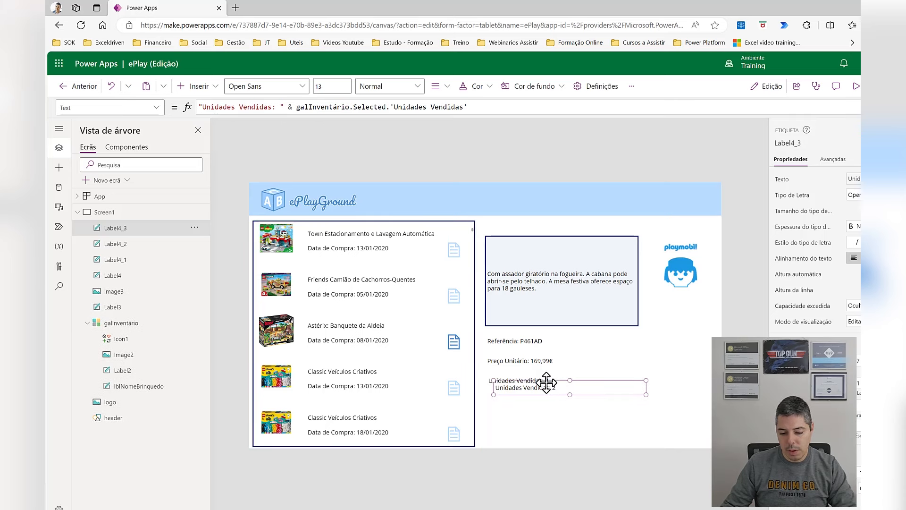
left_click_drag(546, 383, 538, 401)
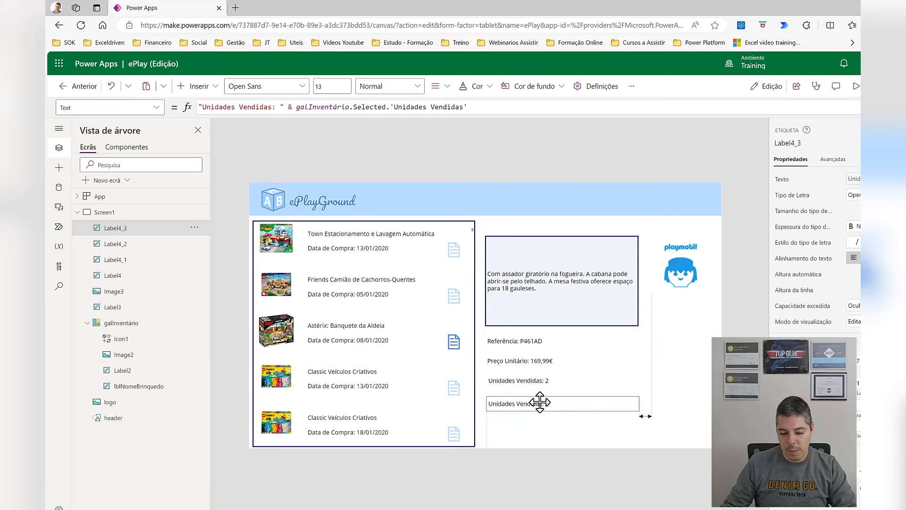
left_click(532, 382)
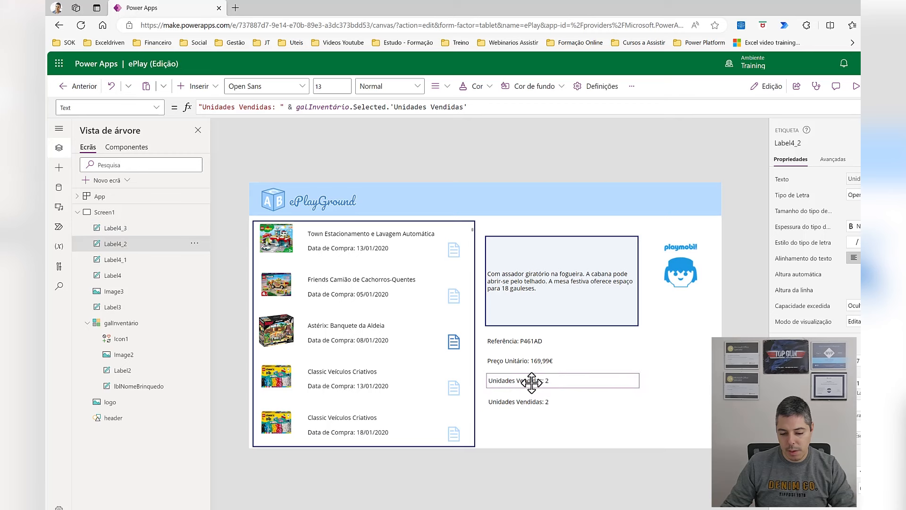
left_click(531, 405)
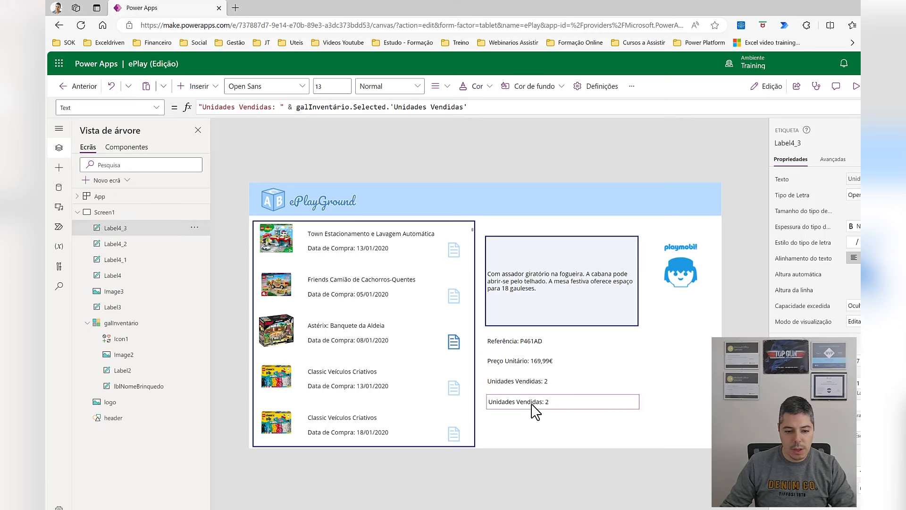
- Align the lowest label with those above and make its formula multiply galInventário's selected 'Unidades Vendidas' by its selected 'Preço por Produto', without the text prefix
left_click_drag(528, 402, 528, 402)
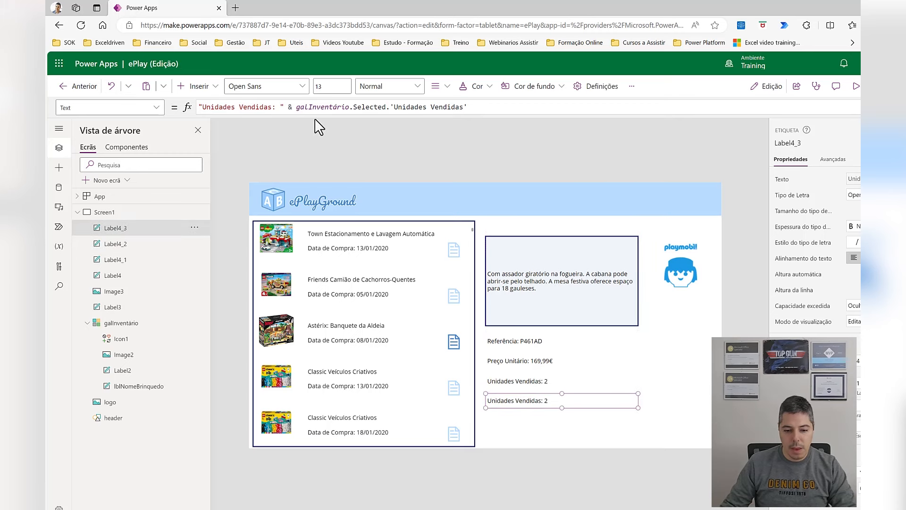
left_click_drag(297, 108, 147, 102)
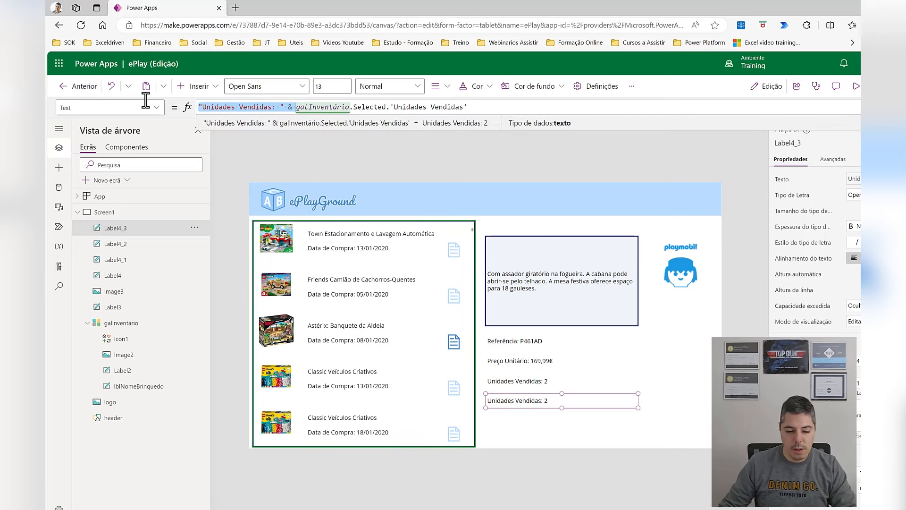
key("BackSpace")
left_click(398, 108)
type("* gal")
key("Tab")
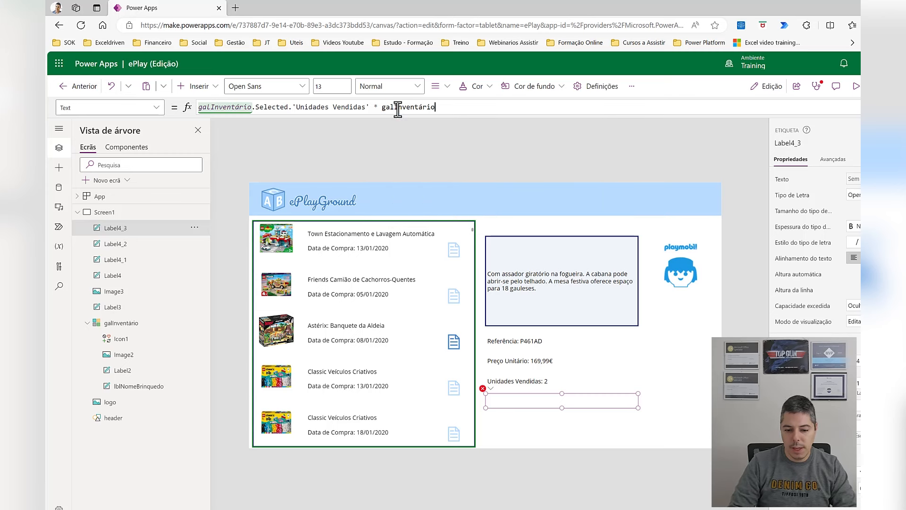
type(".sel")
key("Tab")
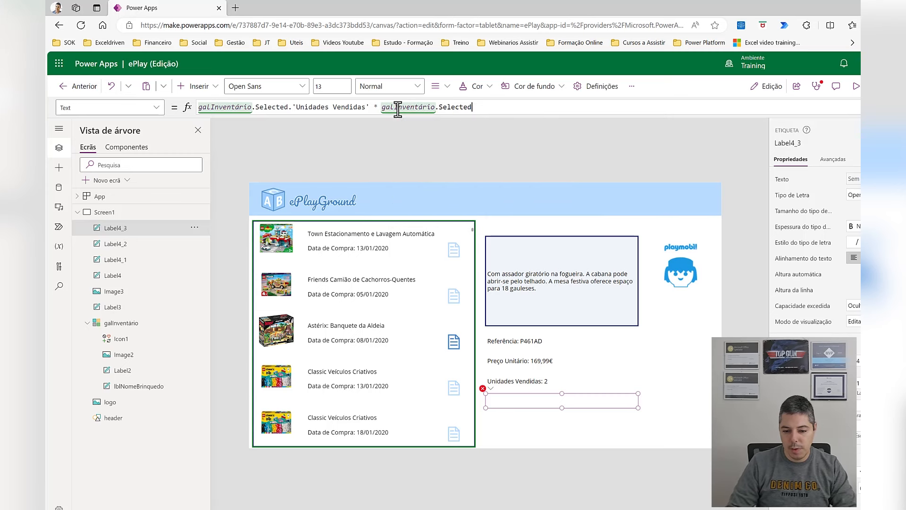
type(".pre")
key("Tab")
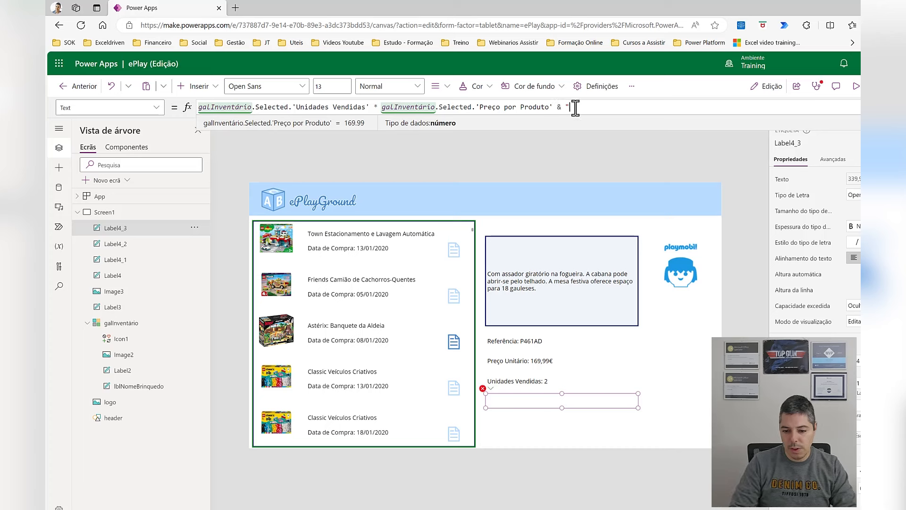
- Add the text prefix "Total: " and the suffix " €" to the multiplication formula of the lowest label
type("& \"€")
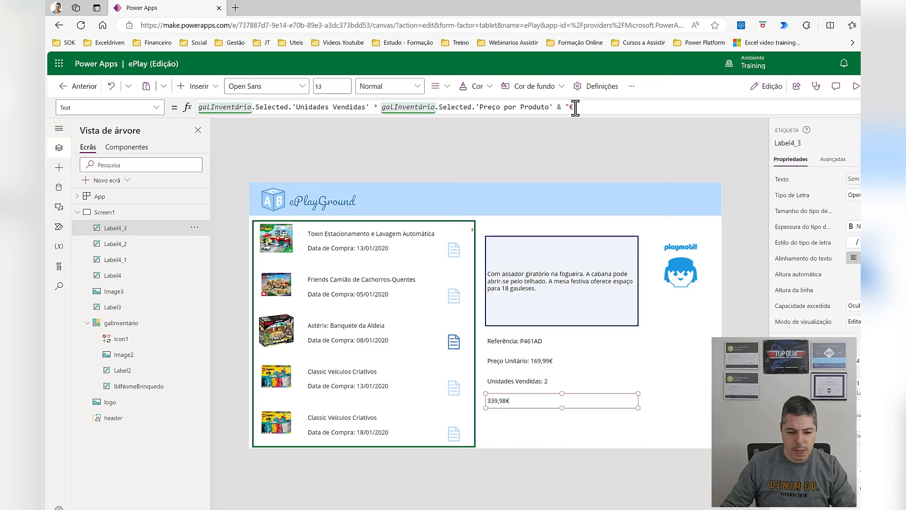
type("\"")
left_click(198, 107)
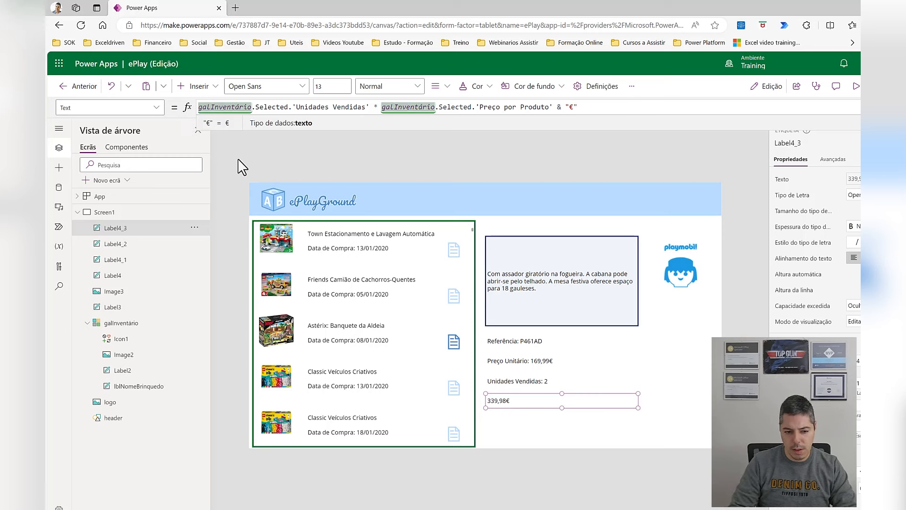
type("\"Total")
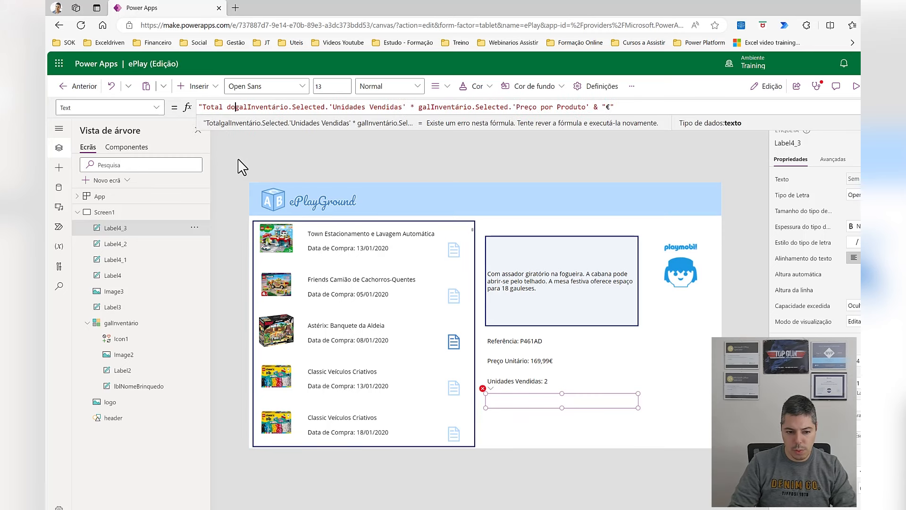
type(": \" &")
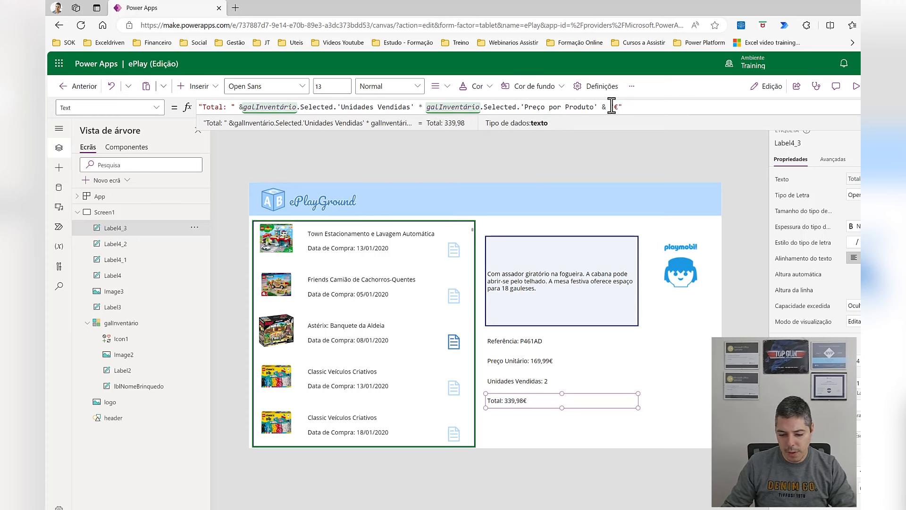
left_click(709, 362)
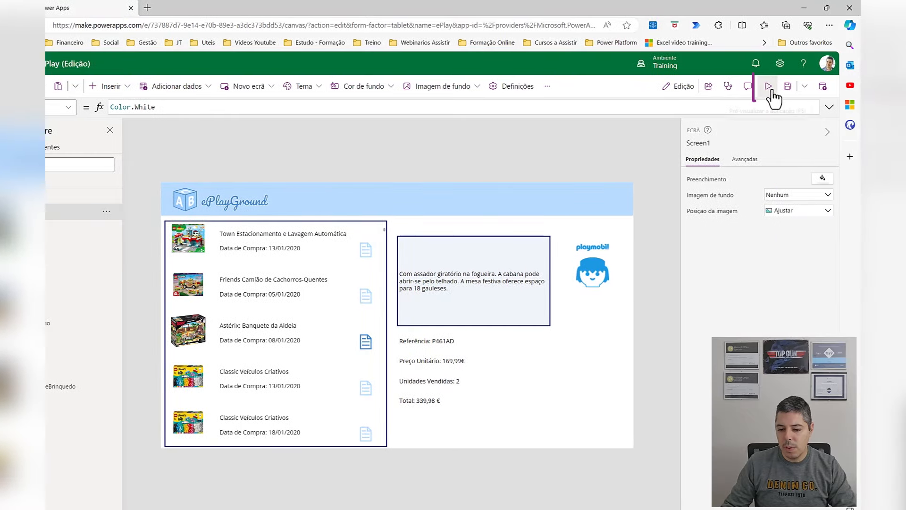
- Preview the app and select each of the first five gallery records to check the description, logo, reference, price, units sold and total
left_click(771, 90)
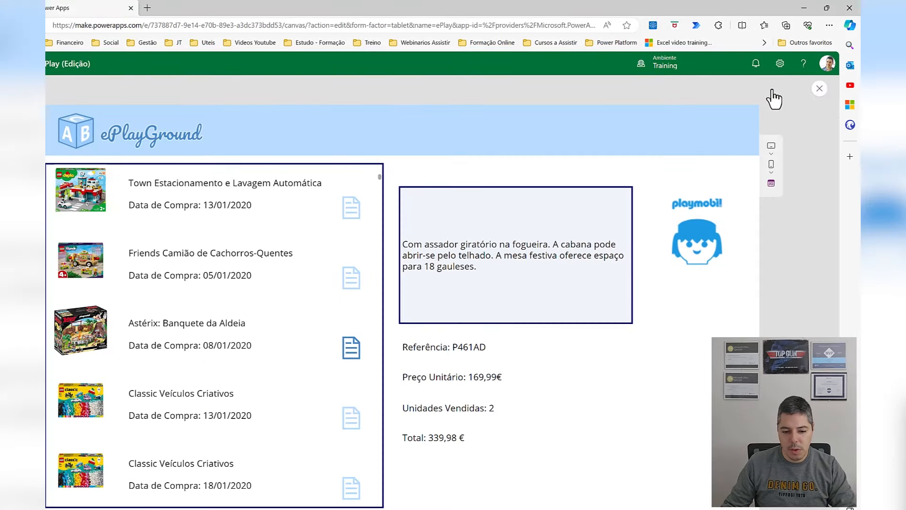
scroll(203, 251, "up", 3)
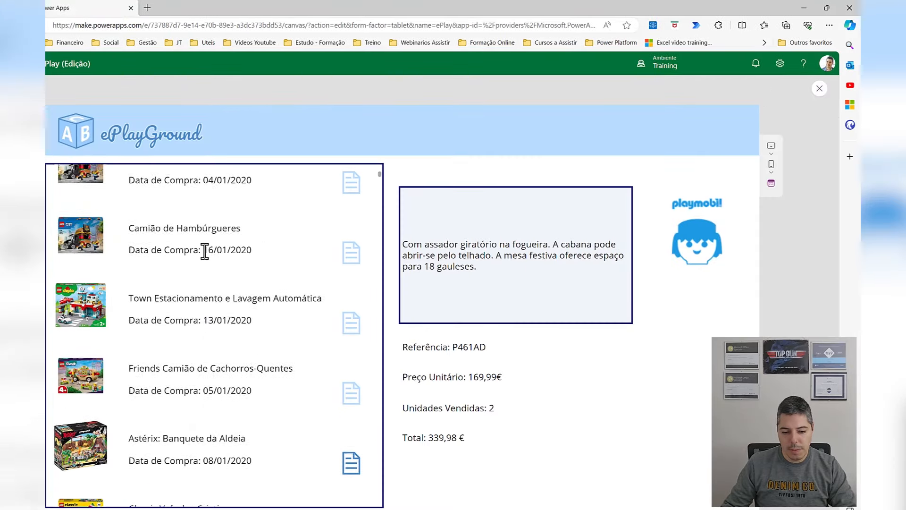
scroll(216, 251, "up", 3)
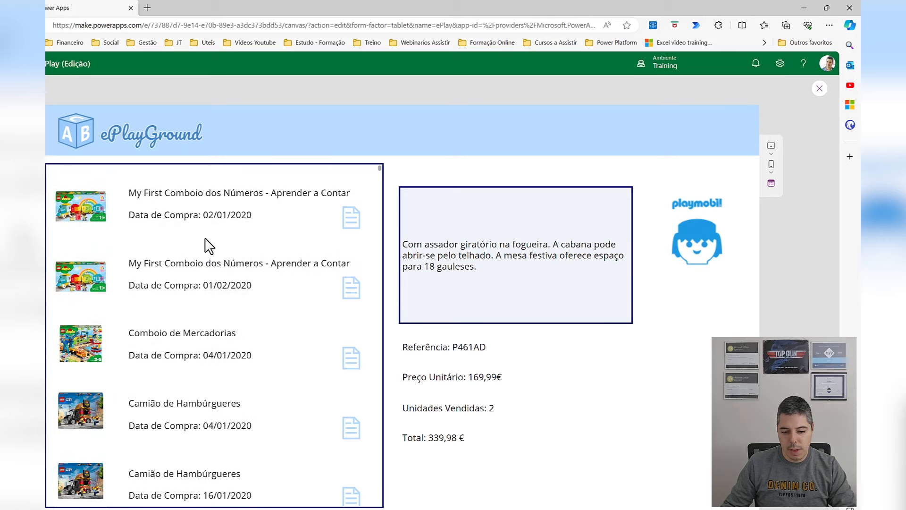
left_click(197, 210)
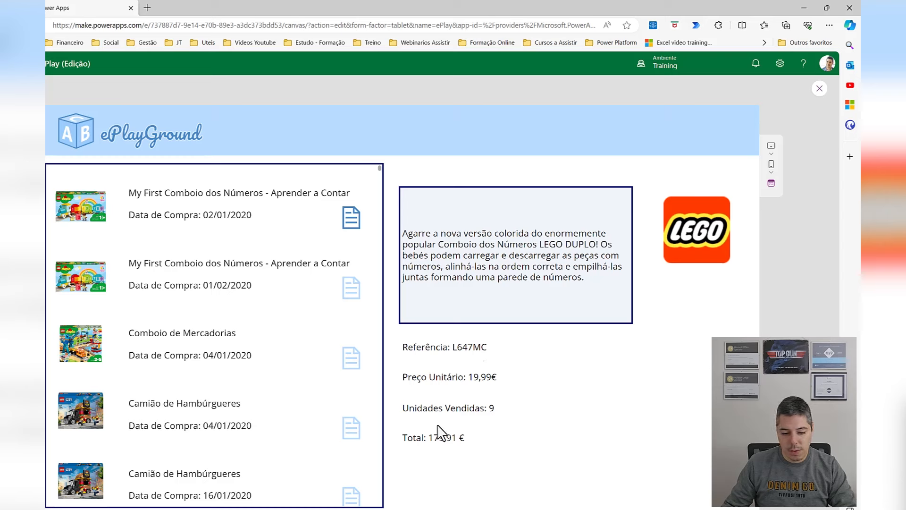
left_click(190, 284)
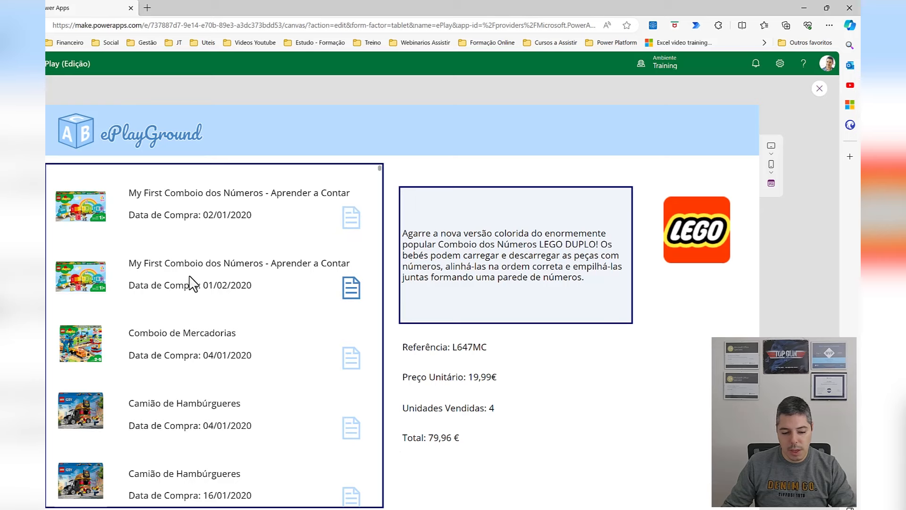
left_click(185, 348)
left_click(191, 404)
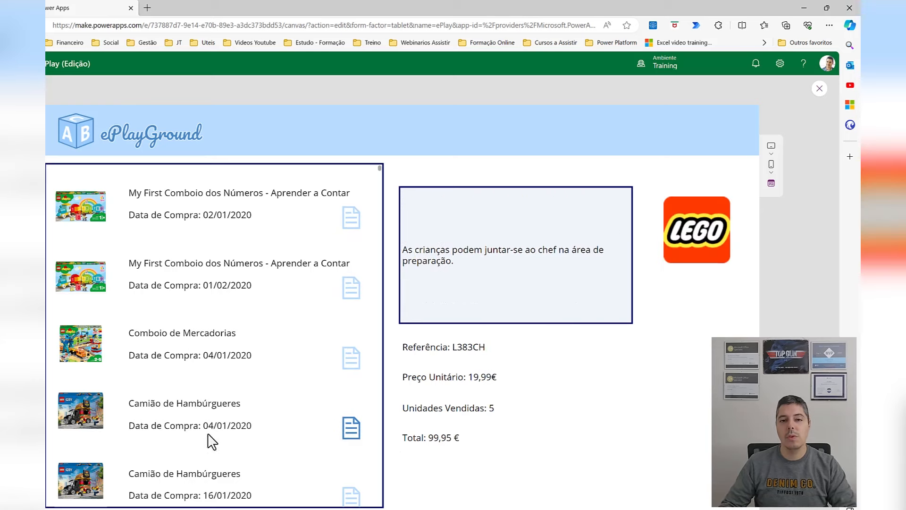
left_click(213, 482)
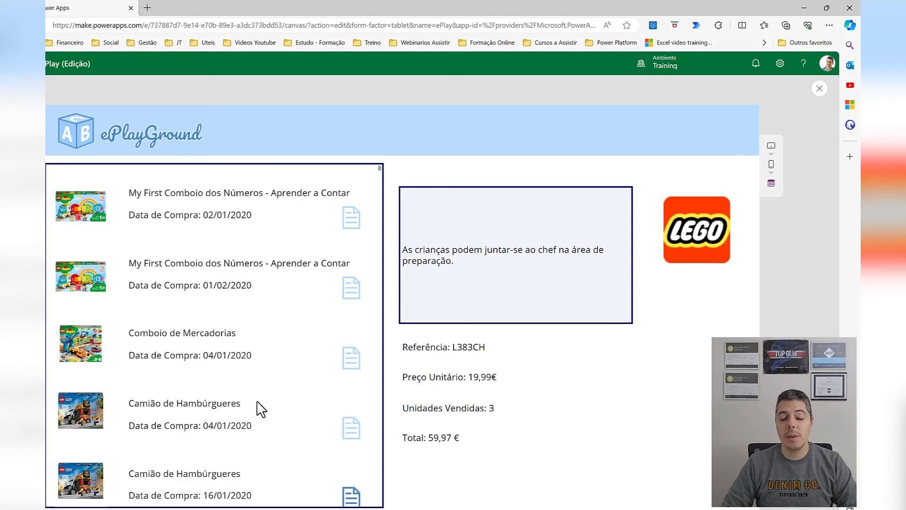